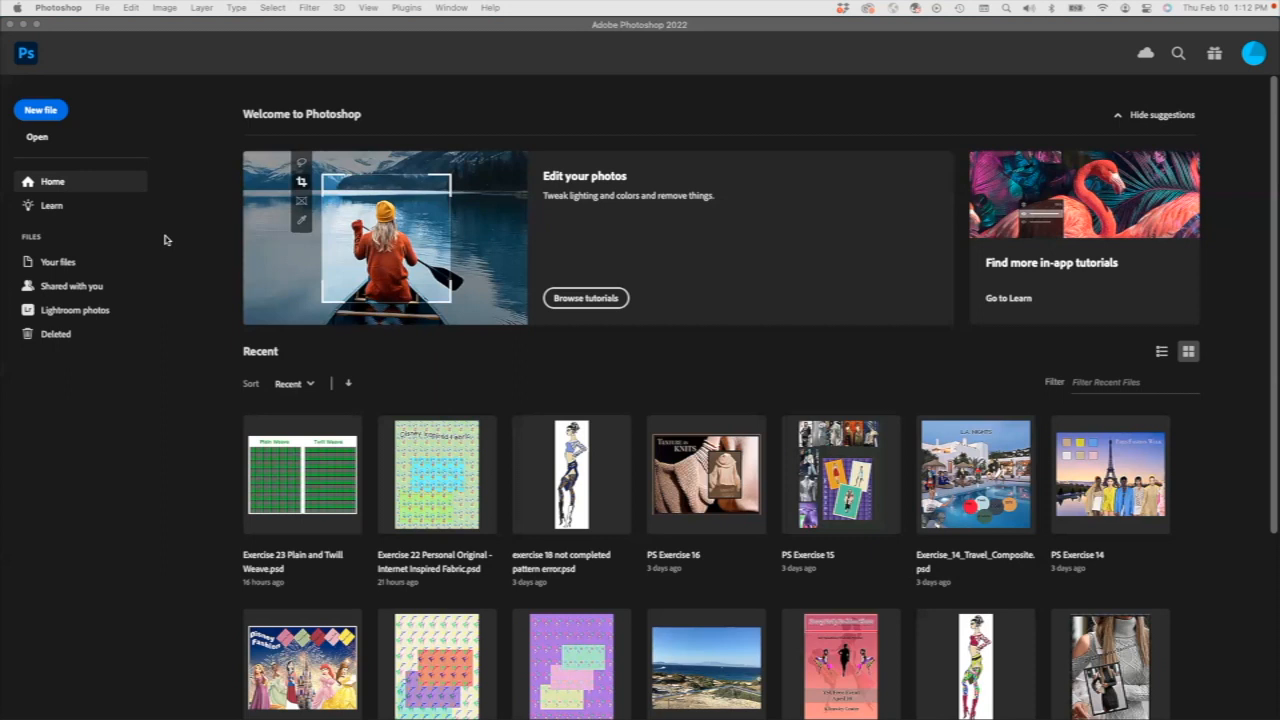
Create a new document 24 by 24 pixels at 72 pixels/inch in RGB Color with a white background.
click(45, 113)
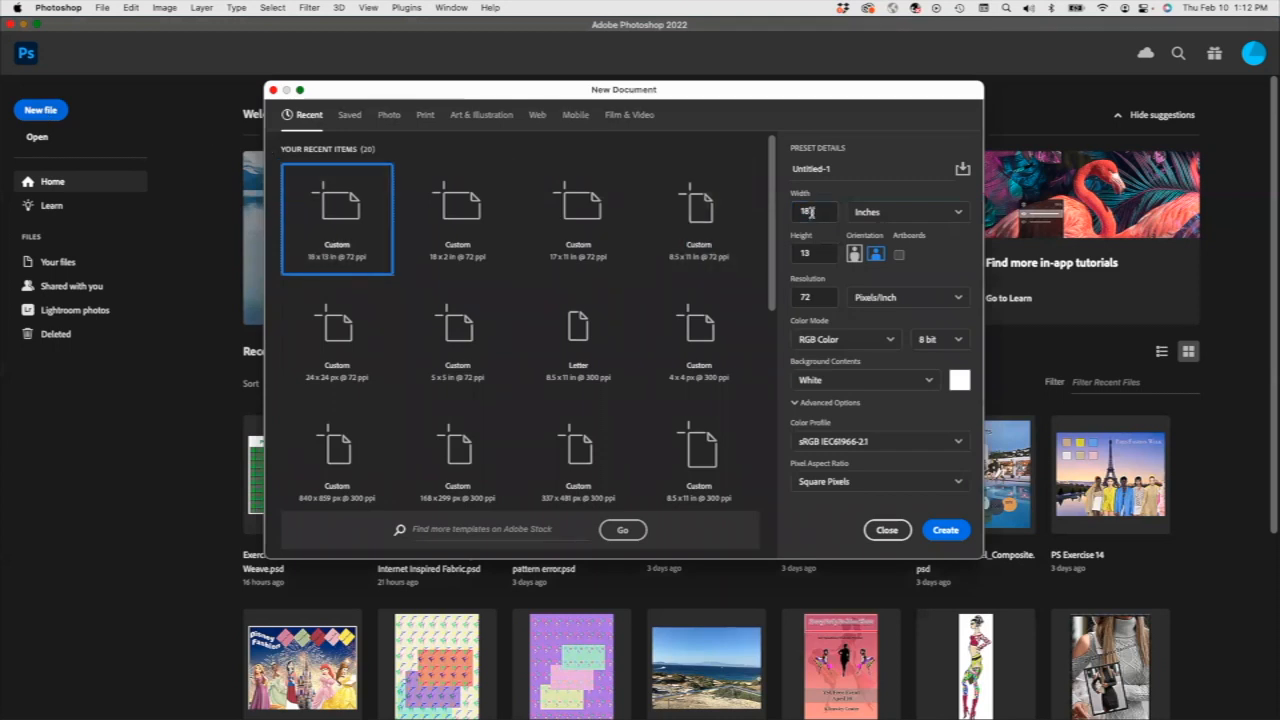
click(948, 215)
click(866, 238)
double_click(815, 212)
text(24)
key(Tab)
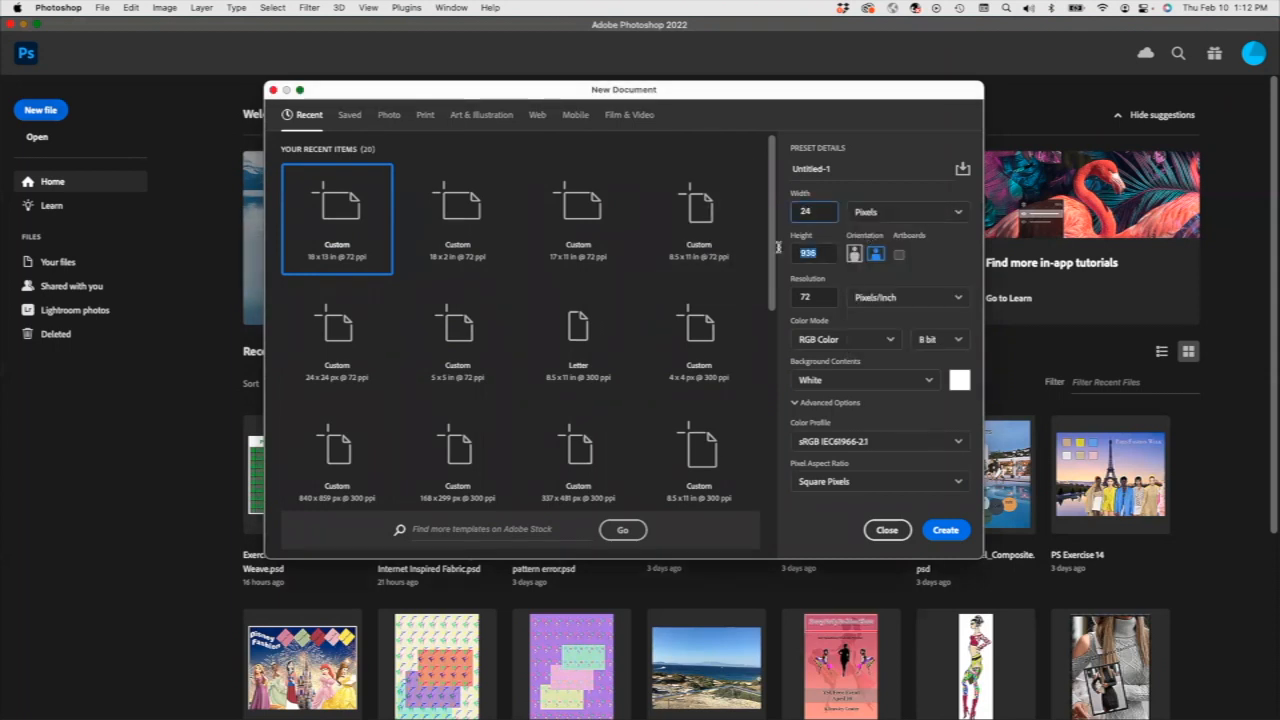
text(24)
double_click(814, 297)
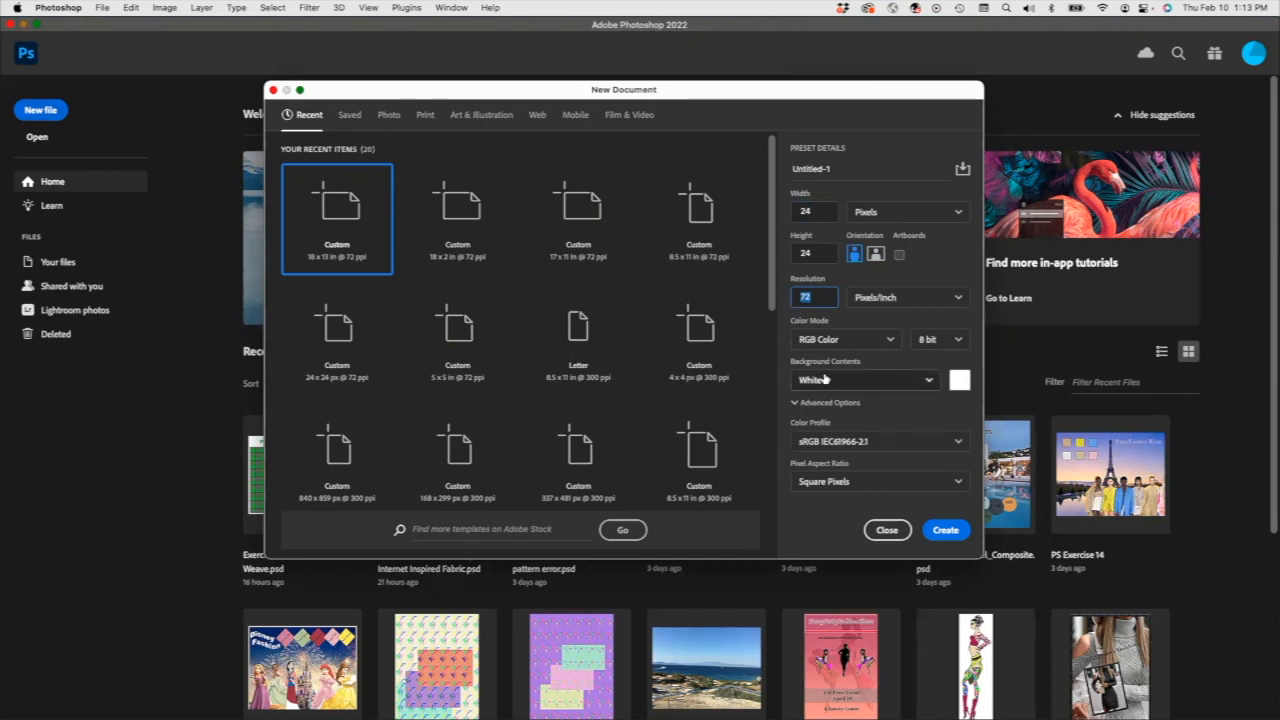
click(946, 531)
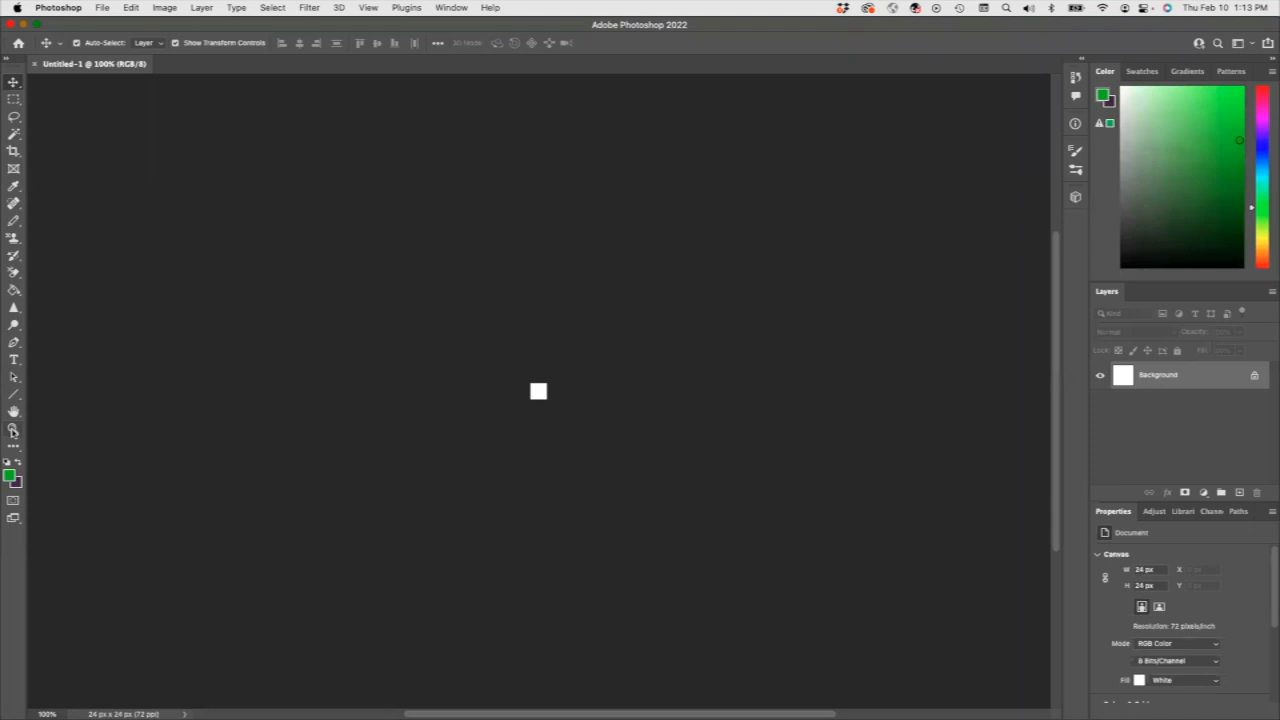
Set the foreground color to a light purple for drawing on the canvas.
click(13, 429)
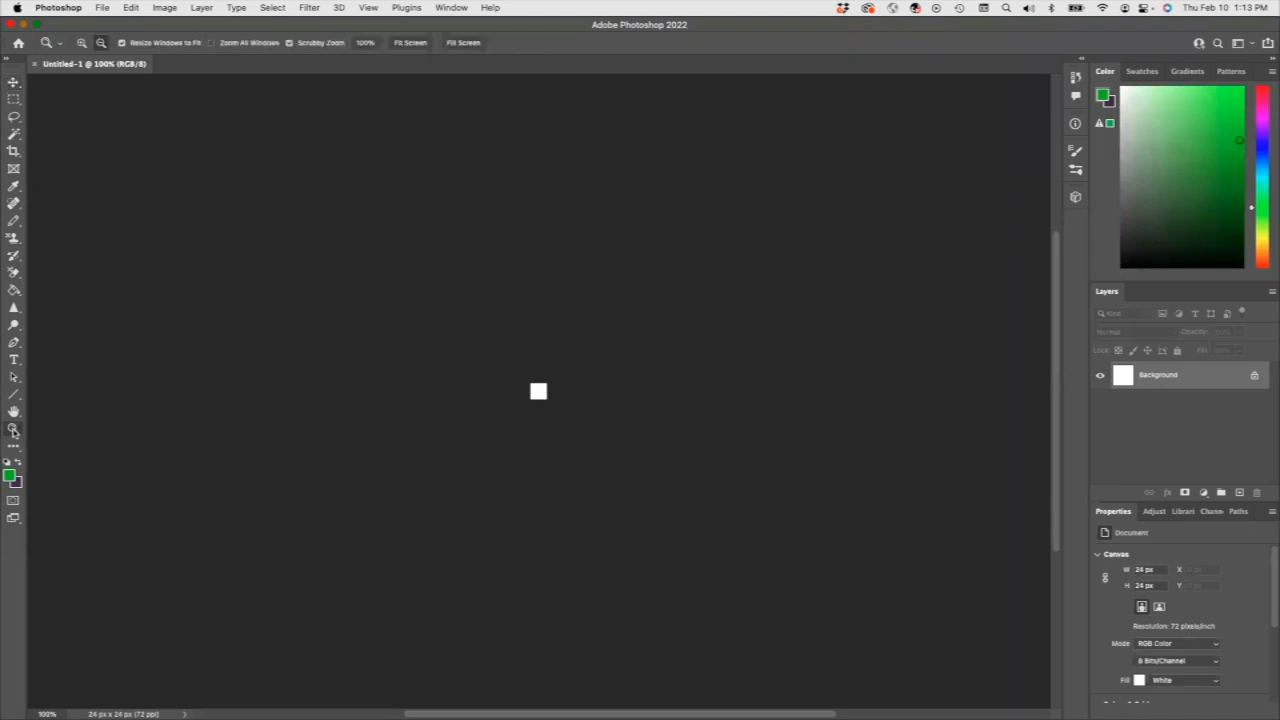
key(super+equal)
key(super+equal)
key(super+equal)
key(super+equal)
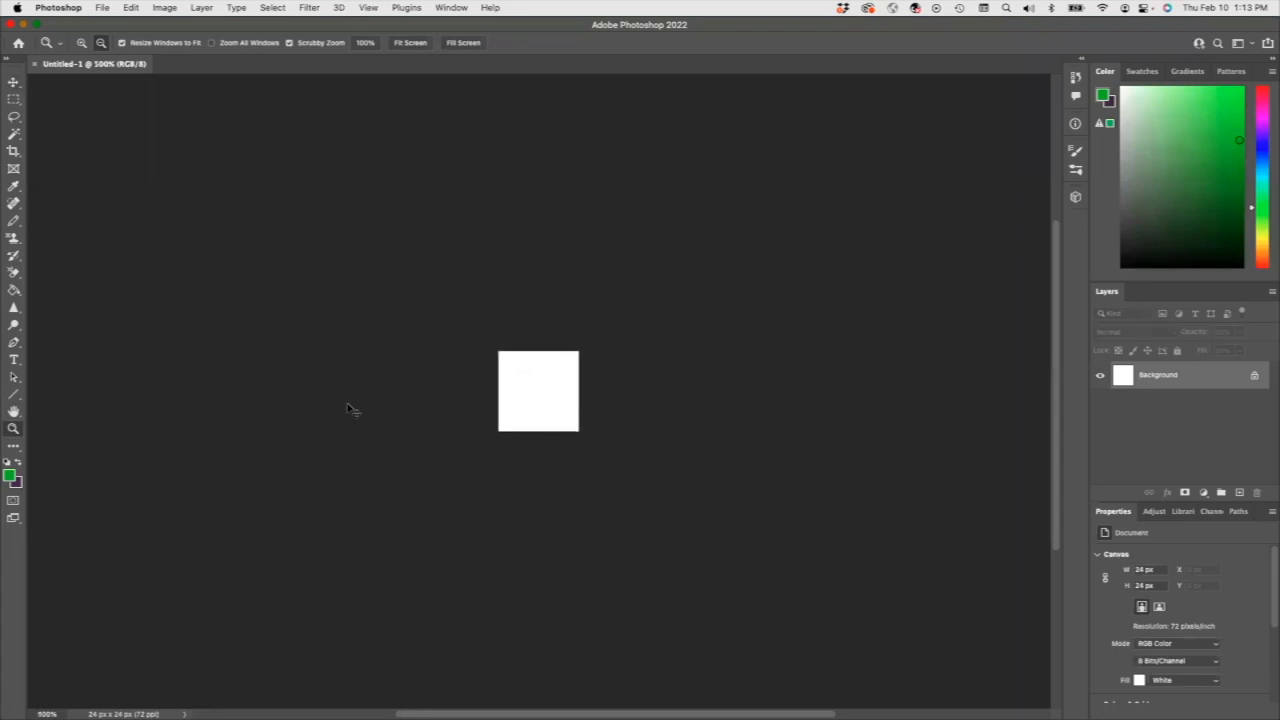
key(super+equal)
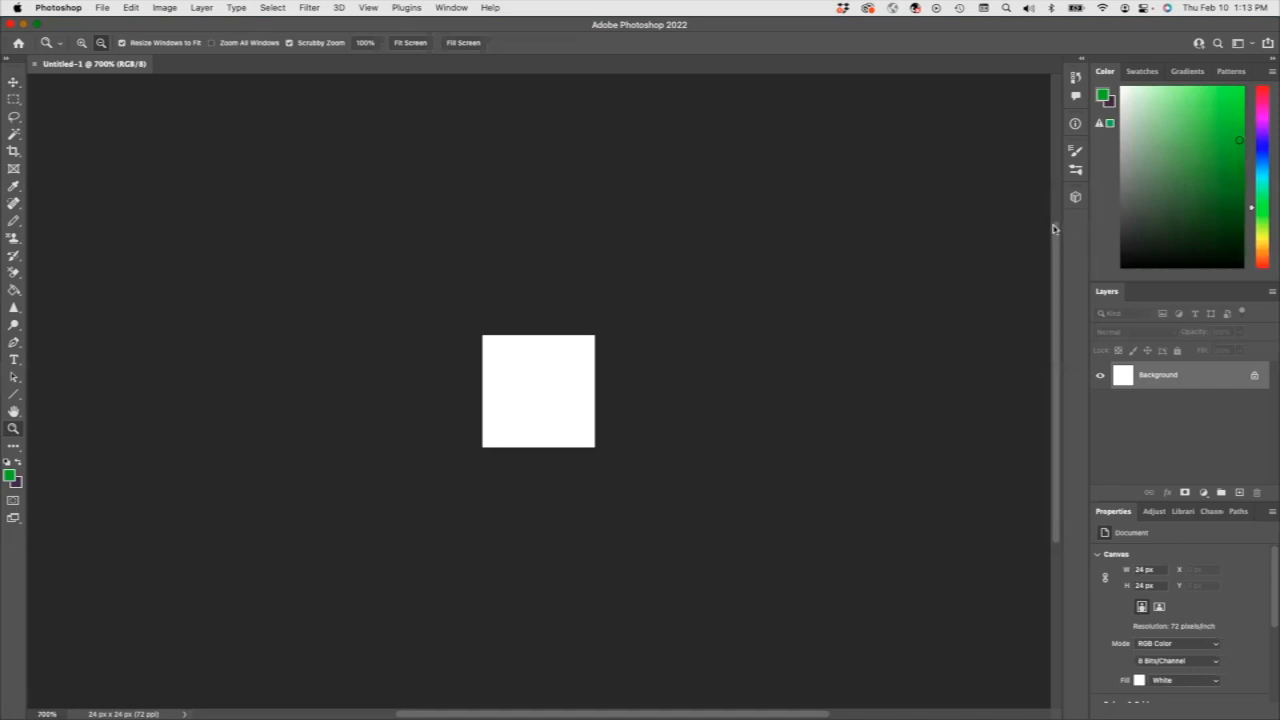
click(1262, 118)
click(1263, 123)
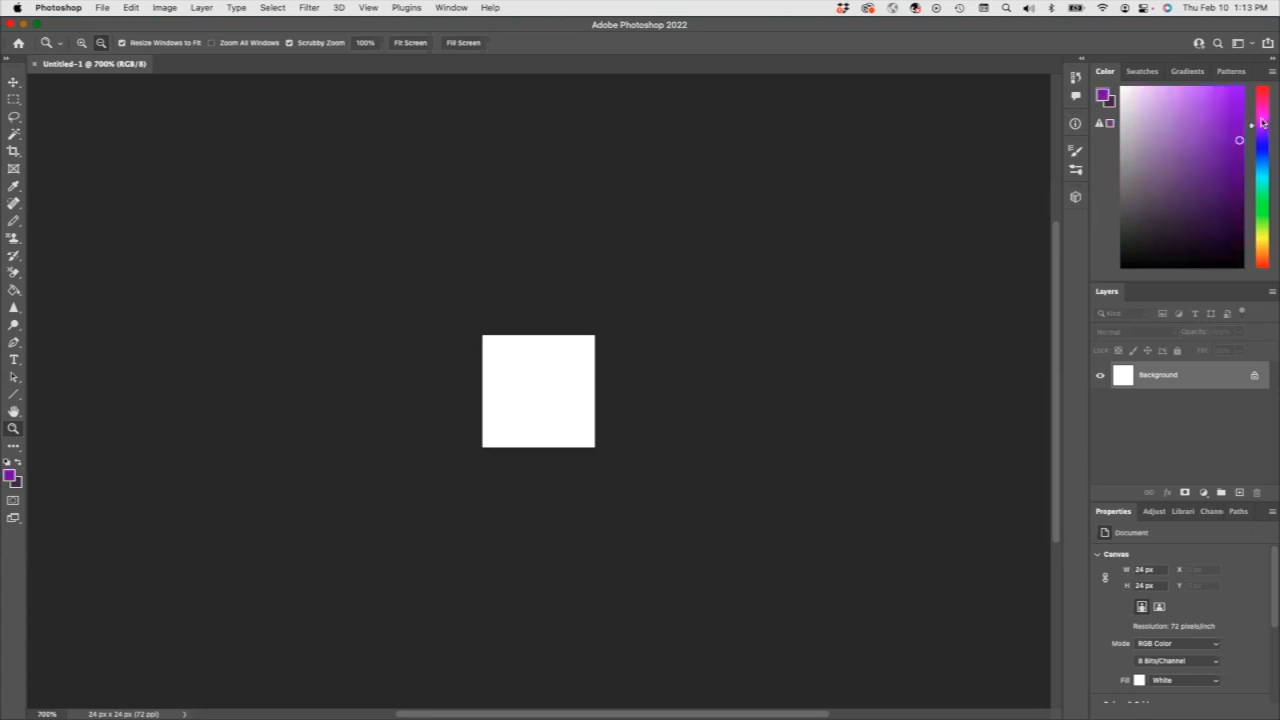
click(1175, 95)
With the Pencil tool, paint a short light purple band along the canvas's bottom edge, starting at the lower-left corner.
click(13, 221)
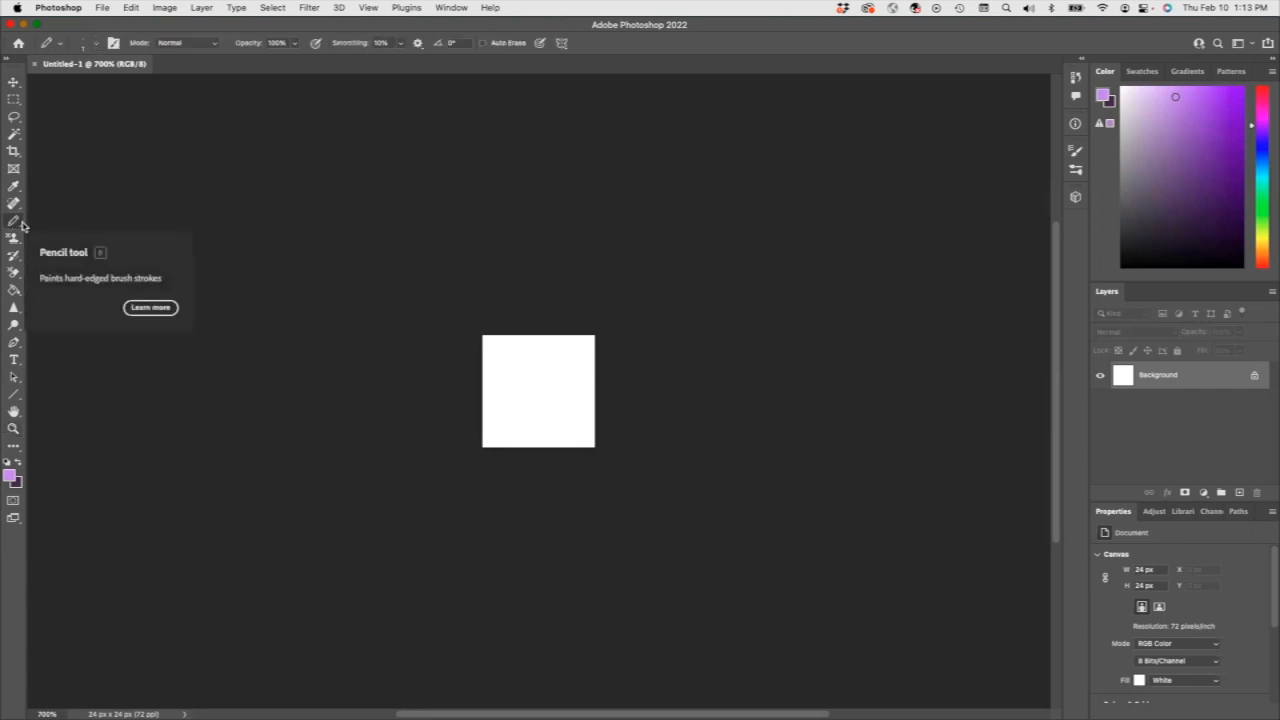
click(21, 224)
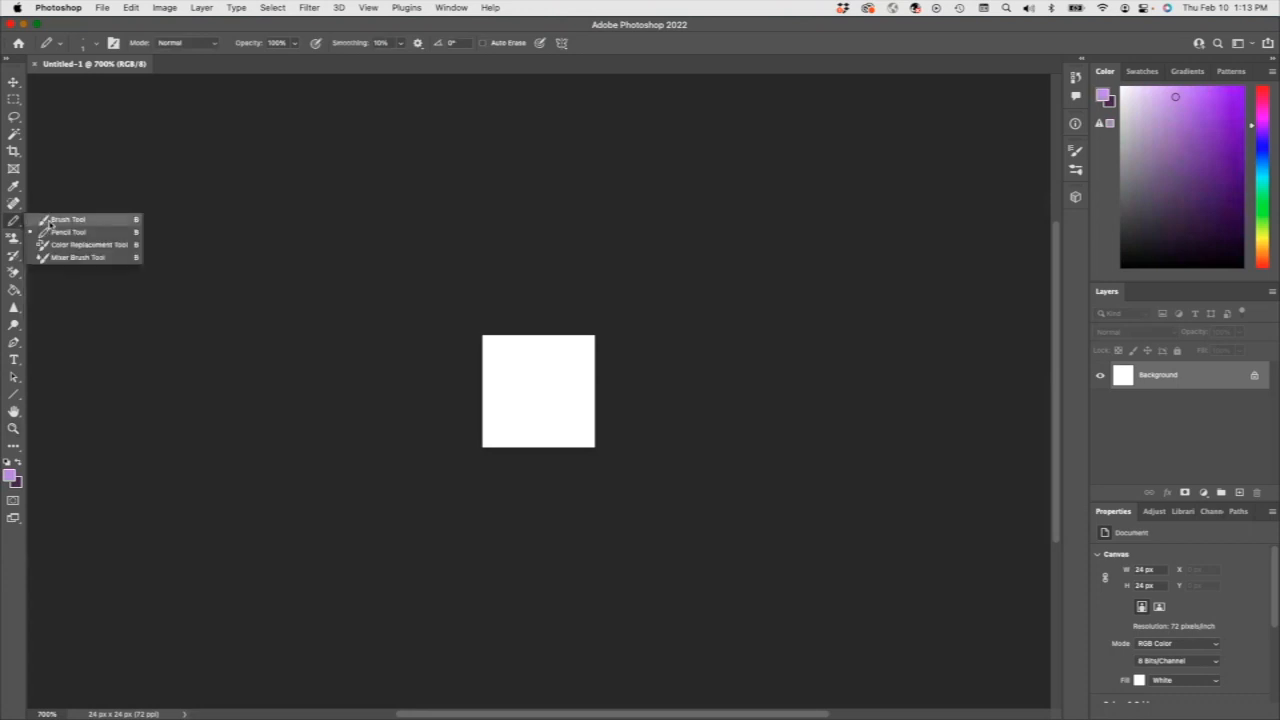
click(18, 230)
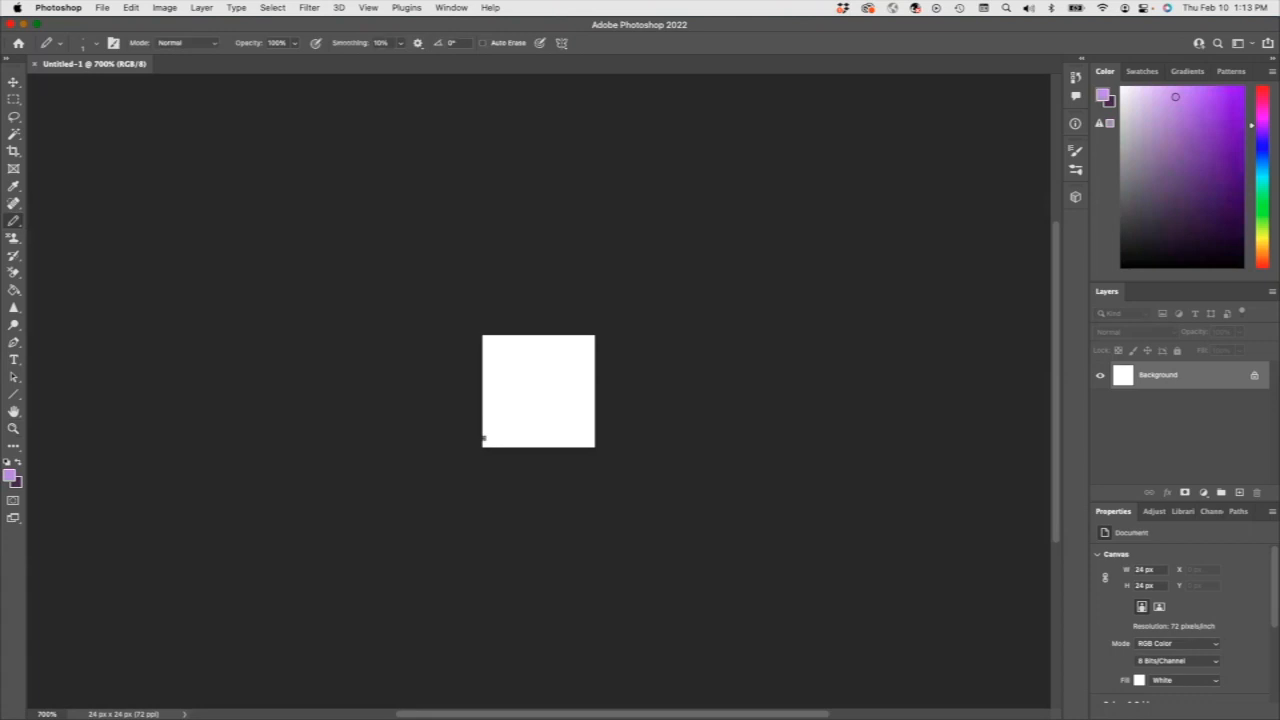
mouse_move(505, 441)
mouse_down()
mouse_move(484, 446)
mouse_move(514, 441)
mouse_up()
Paint a bright green band beside the purple one along the canvas's bottom edge, followed by a narrow black band.
click(1263, 201)
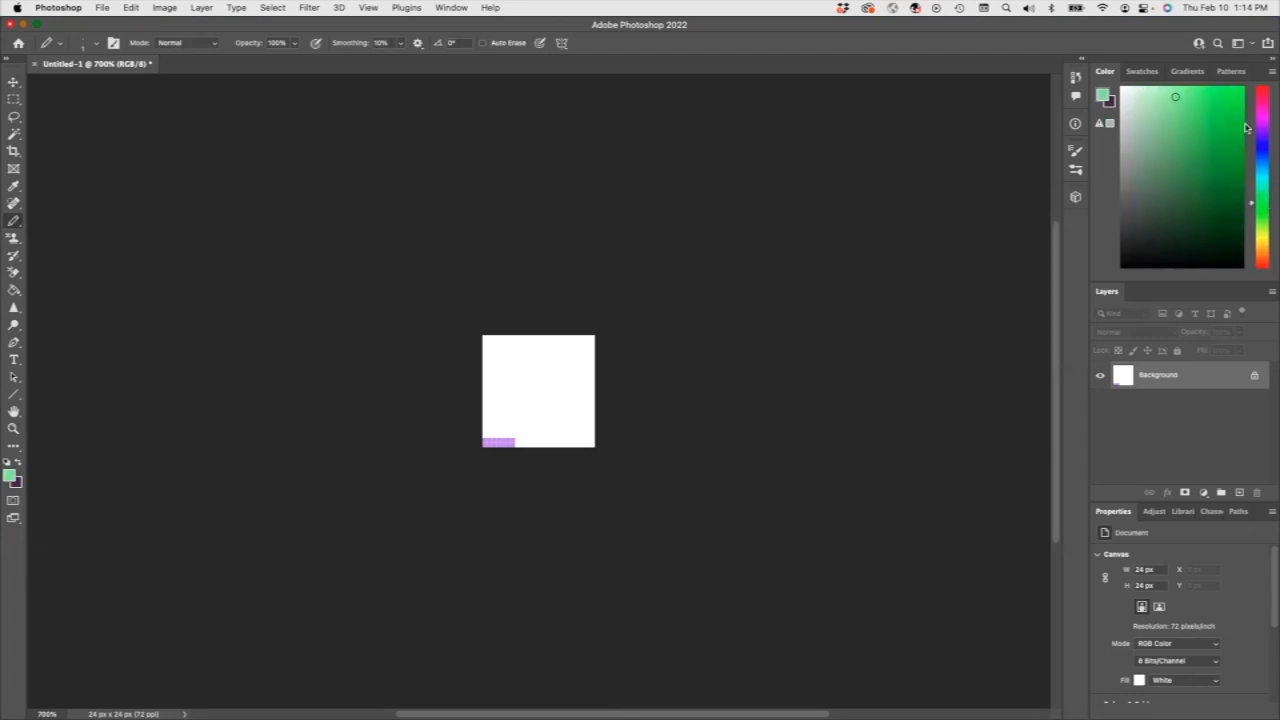
click(1264, 197)
drag(1221, 101, 1237, 95)
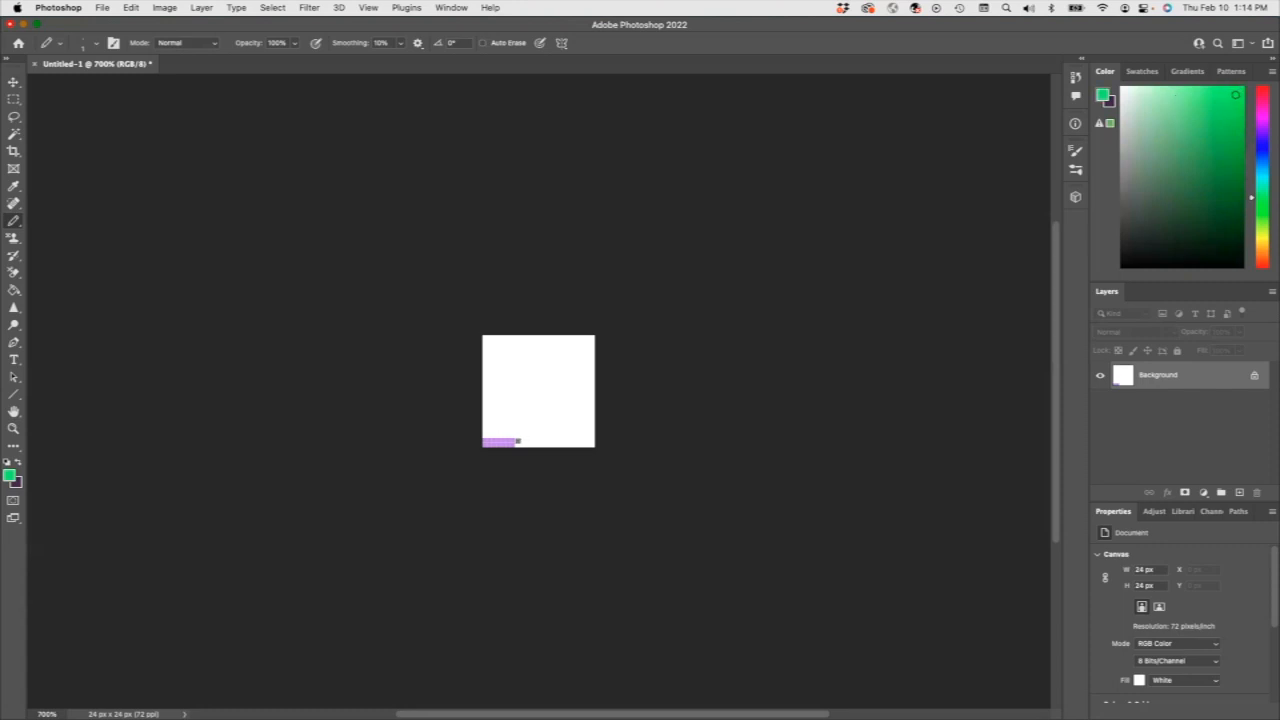
mouse_move(519, 442)
mouse_down()
mouse_move(540, 446)
mouse_move(516, 441)
mouse_up()
click(1241, 265)
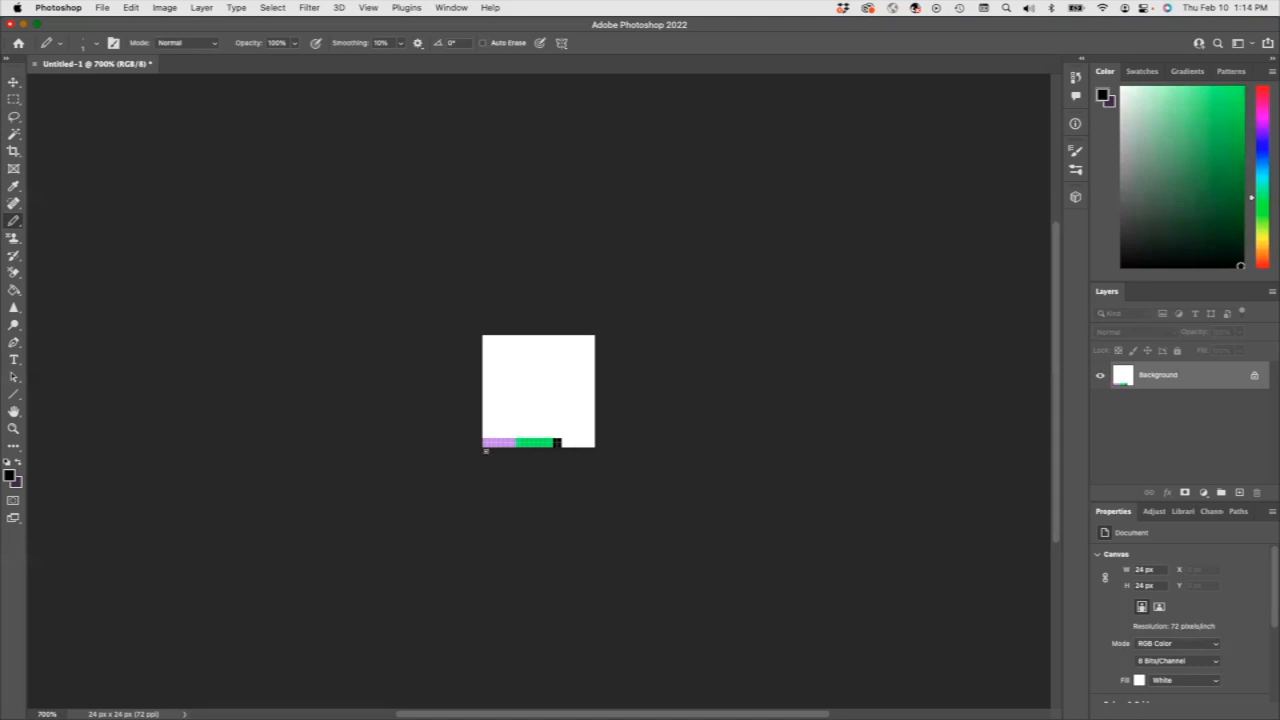
Sample the light purple from the first band and pencil it over the rest of the bottom strip, up to the lower-right corner.
click(13, 134)
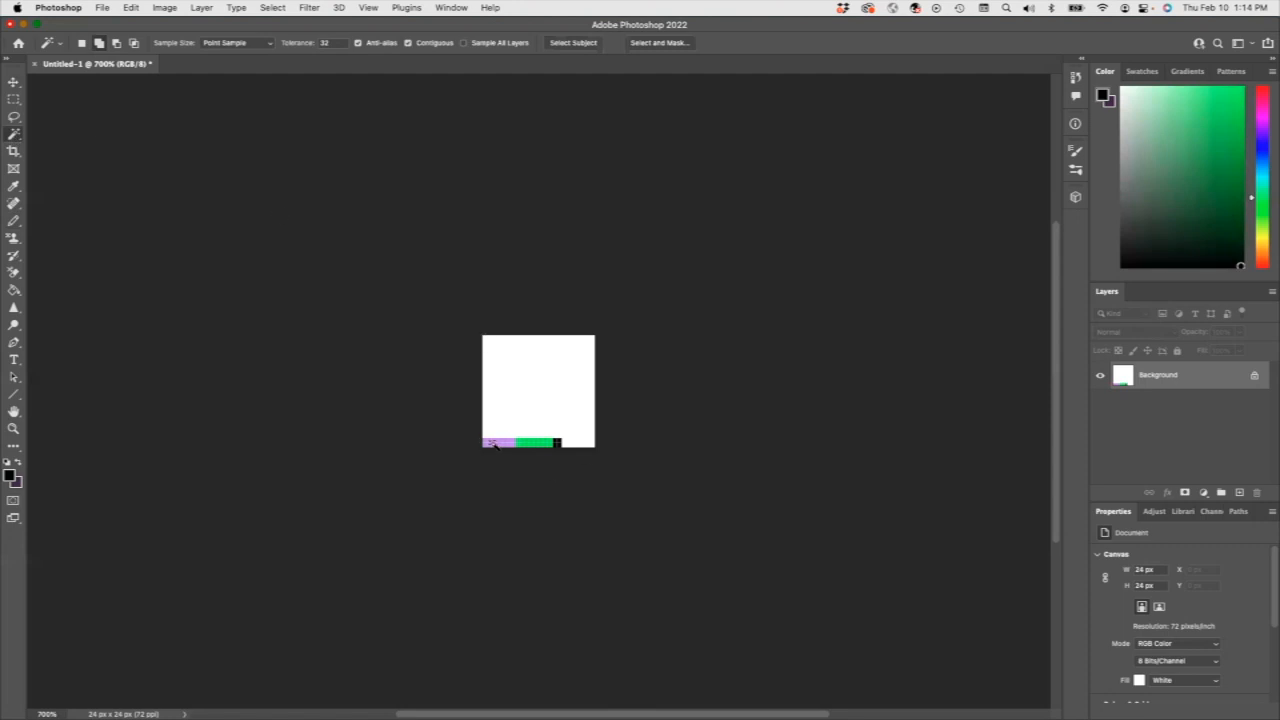
click(15, 187)
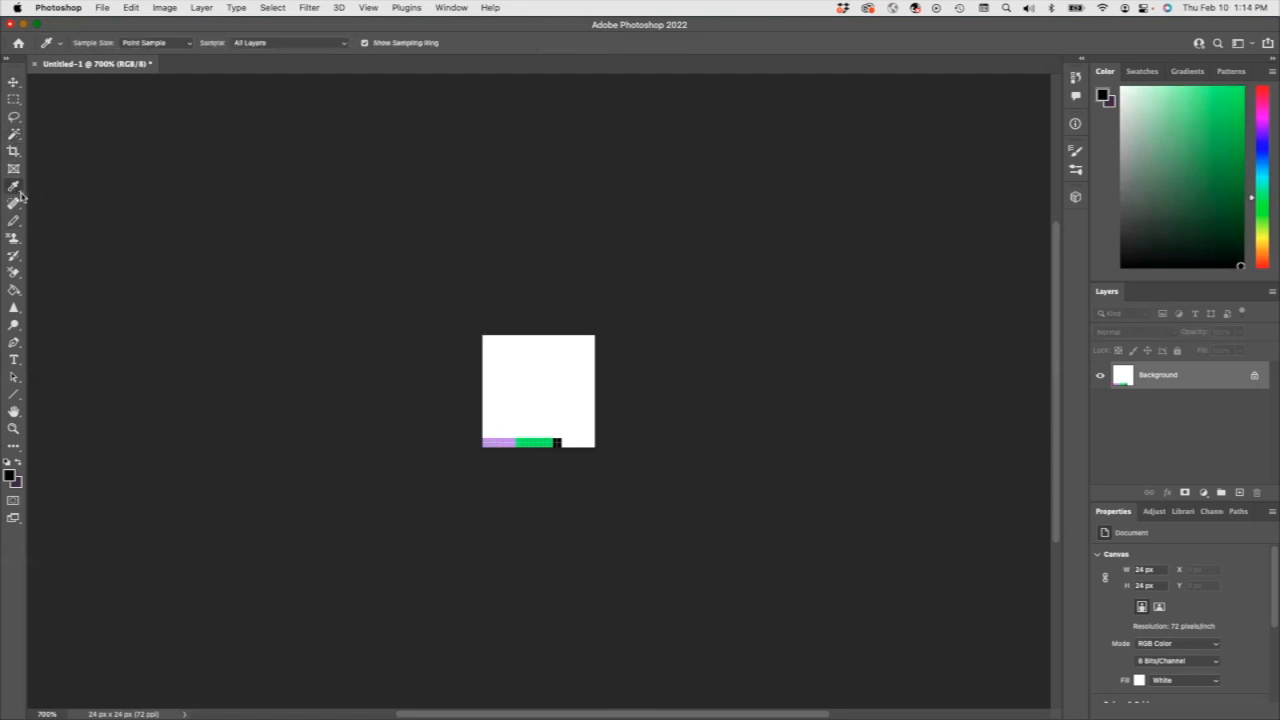
click(14, 188)
click(13, 190)
click(501, 441)
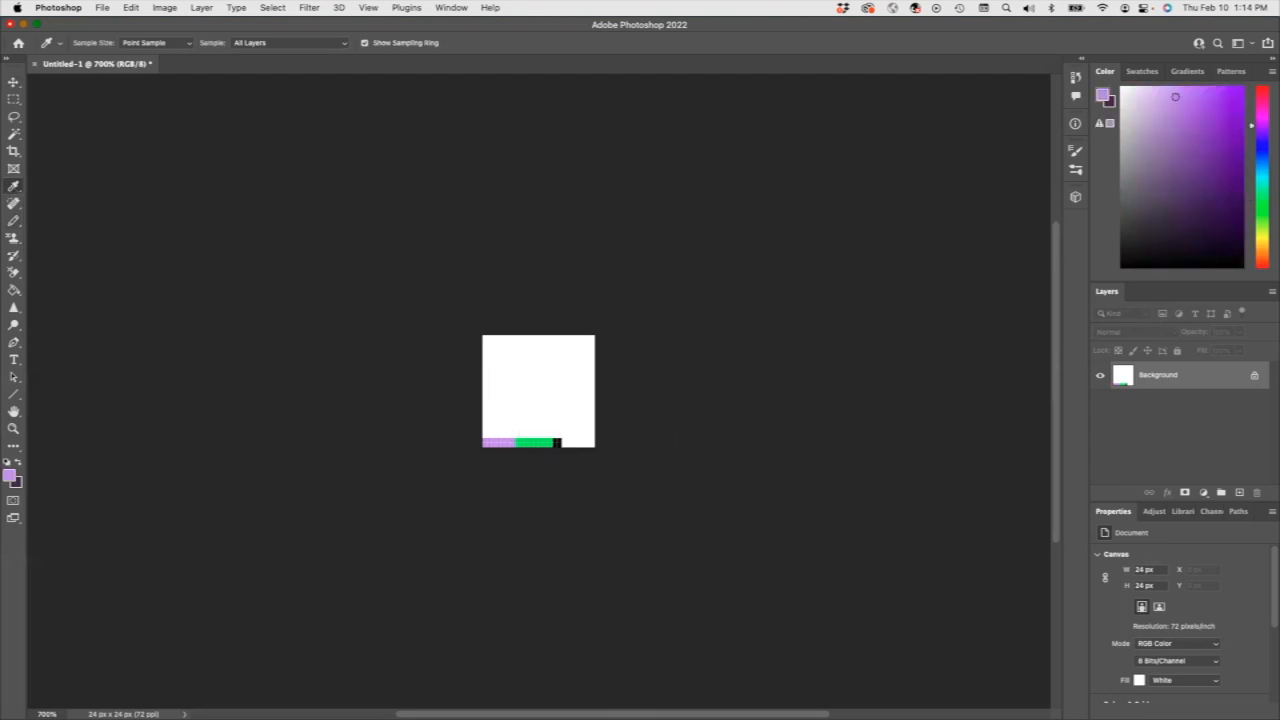
click(14, 220)
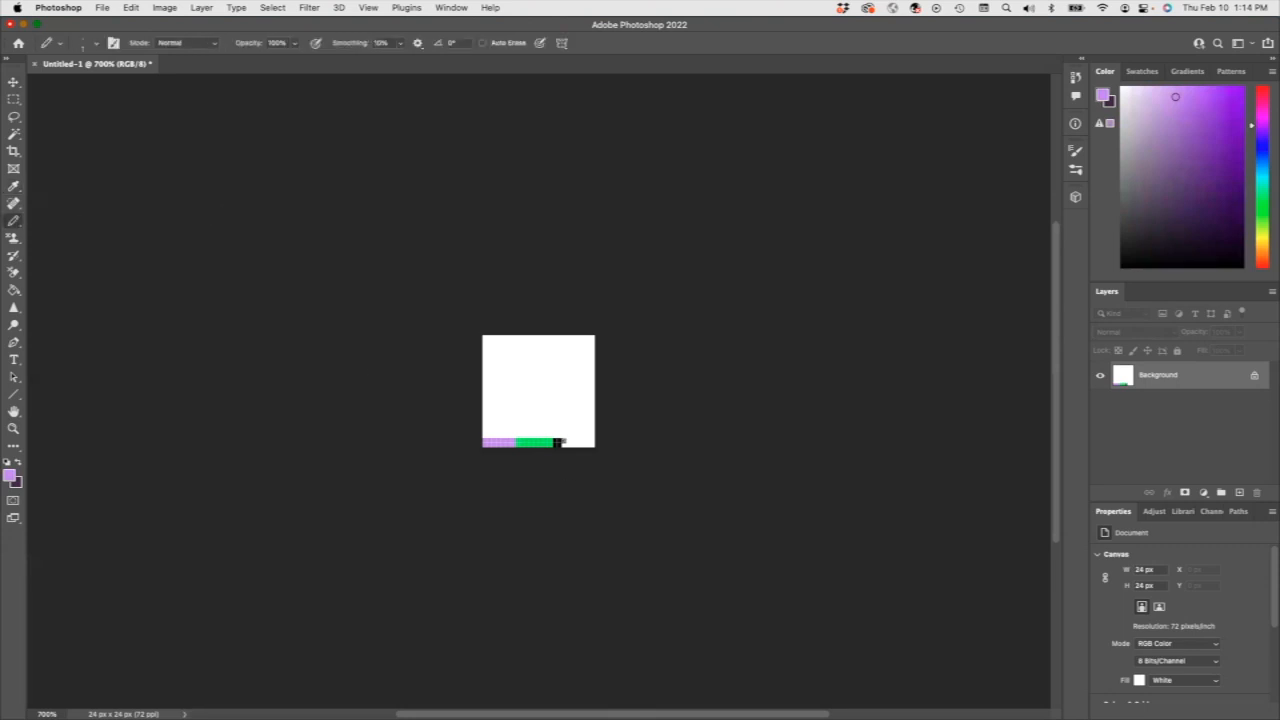
mouse_move(562, 444)
mouse_down()
mouse_move(593, 445)
mouse_move(566, 441)
mouse_up()
Select the full colored strip with a rectangular marquee and define it as a pattern named Personal Plaid.
click(12, 102)
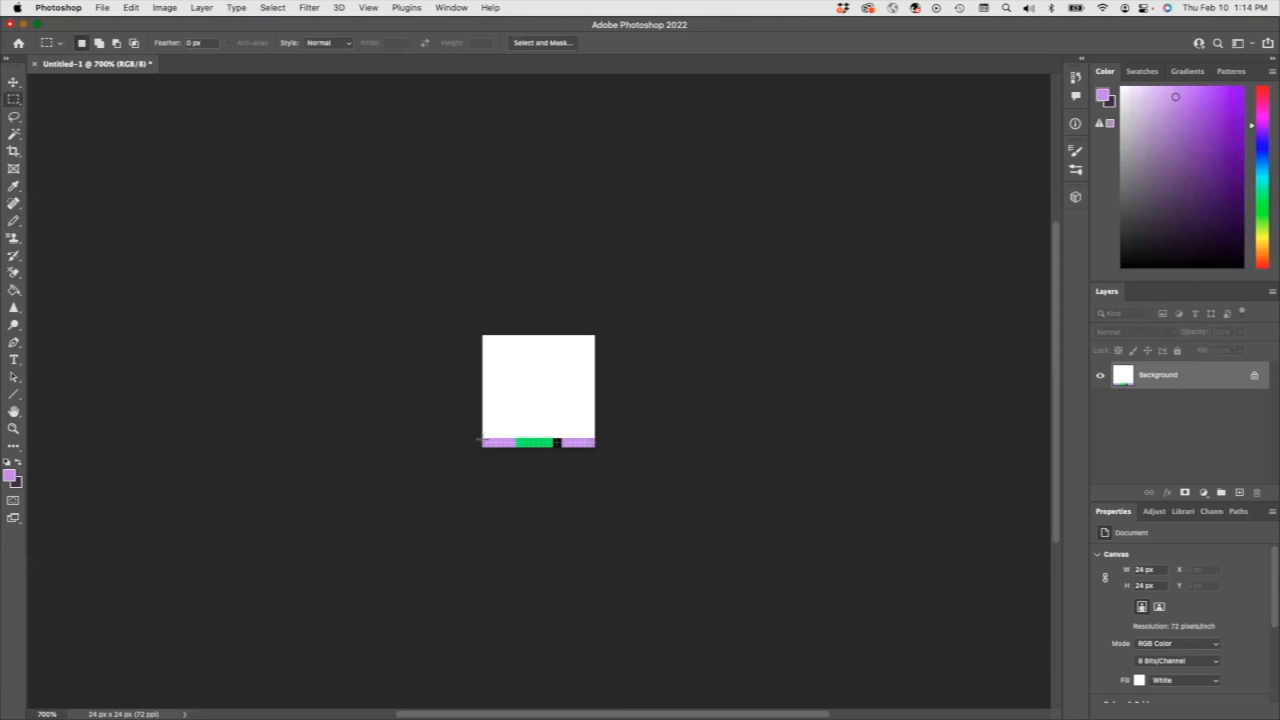
drag(480, 437, 592, 447)
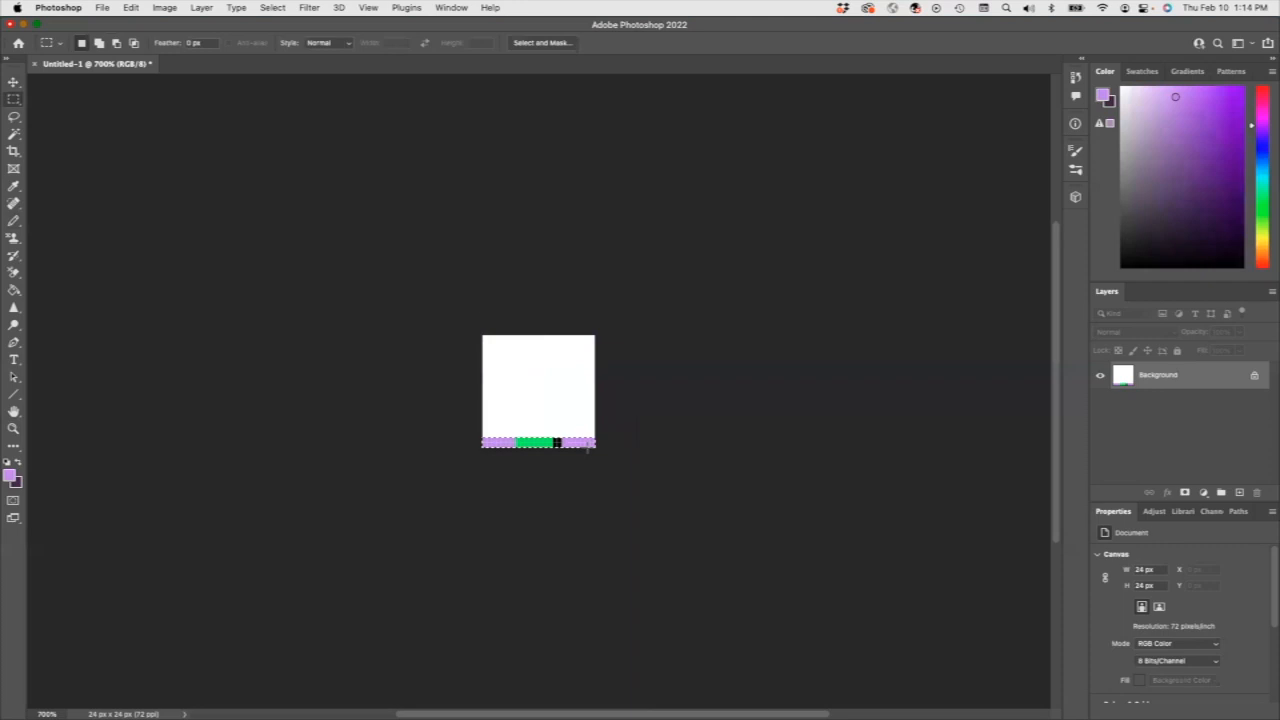
click(131, 7)
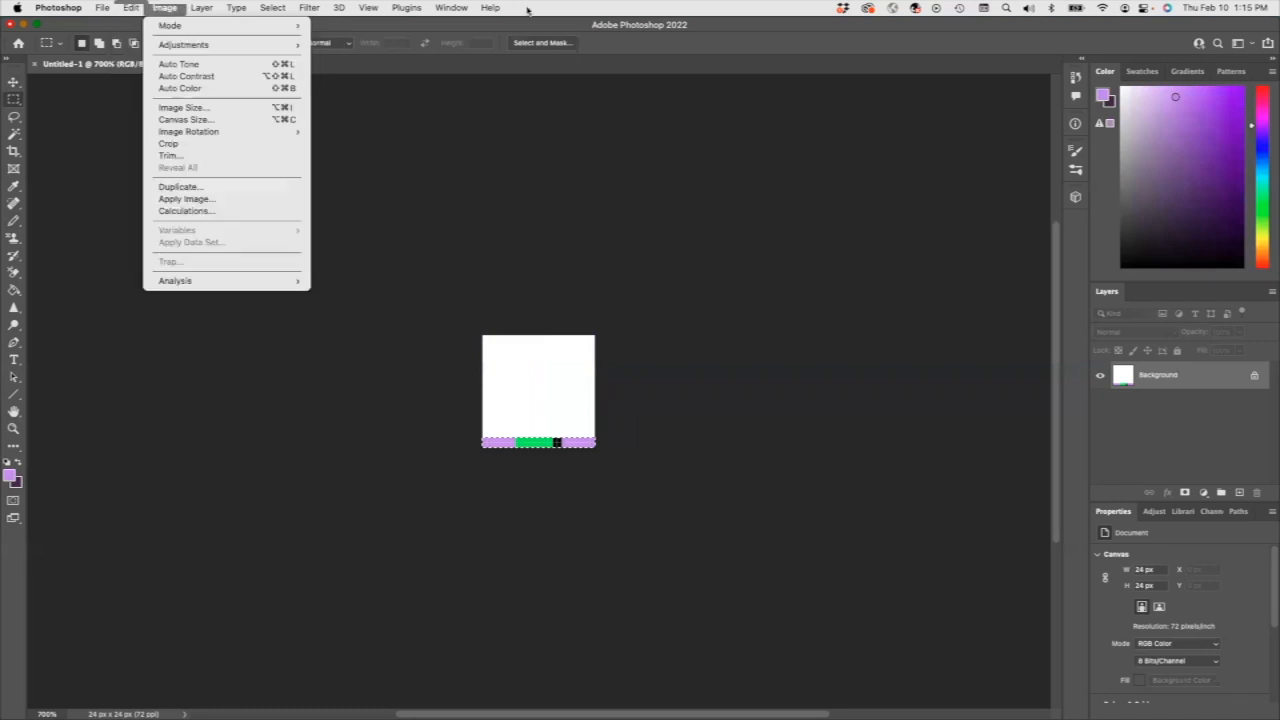
click(568, 6)
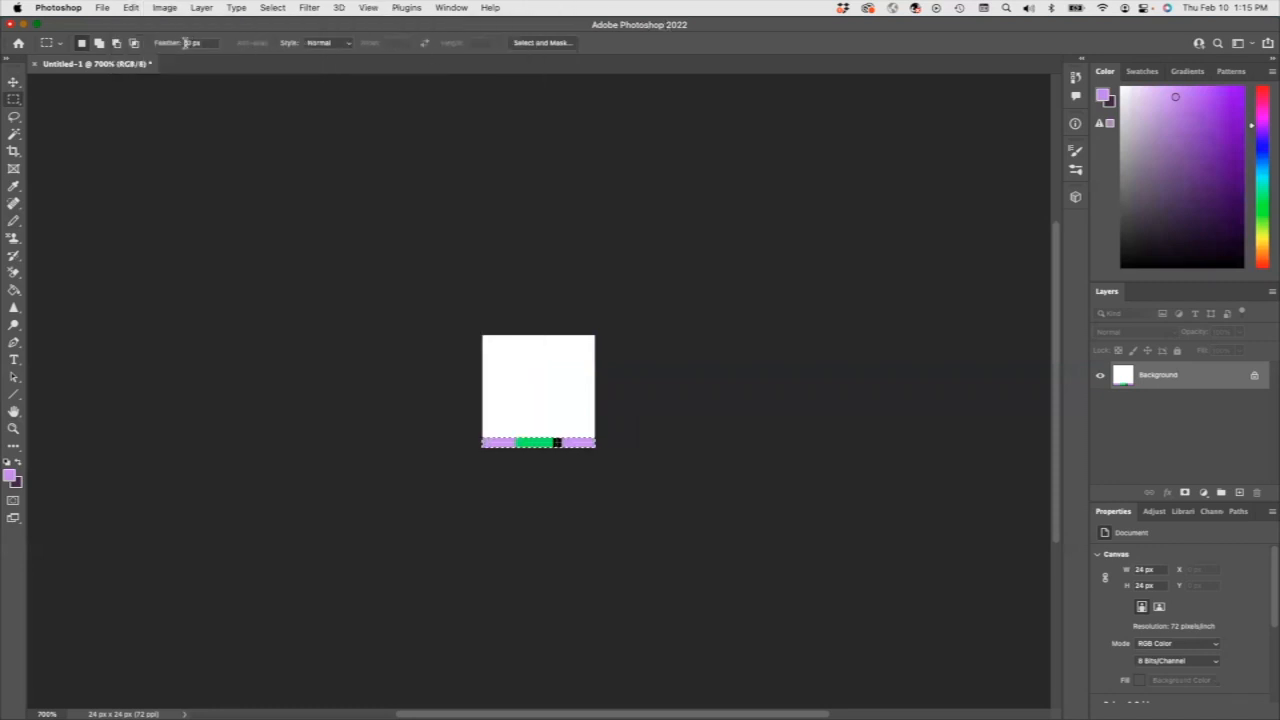
click(131, 7)
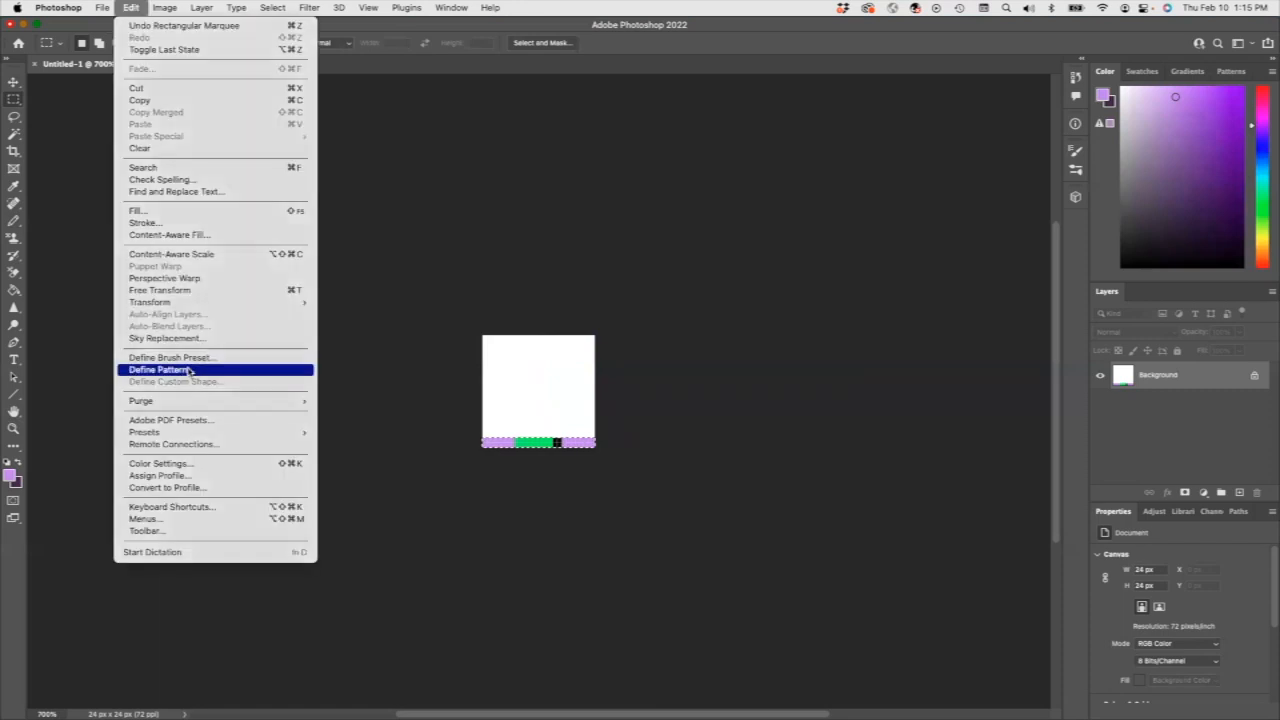
click(189, 370)
text(Personal Plaid)
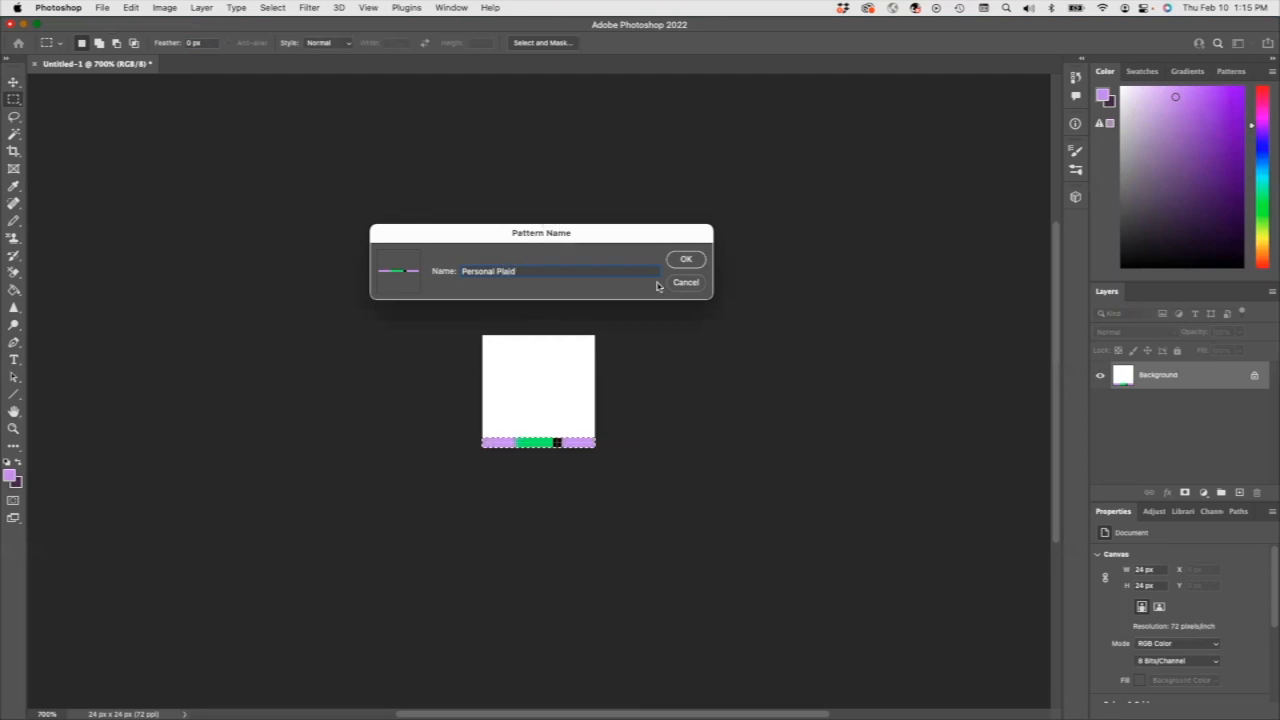
click(686, 259)
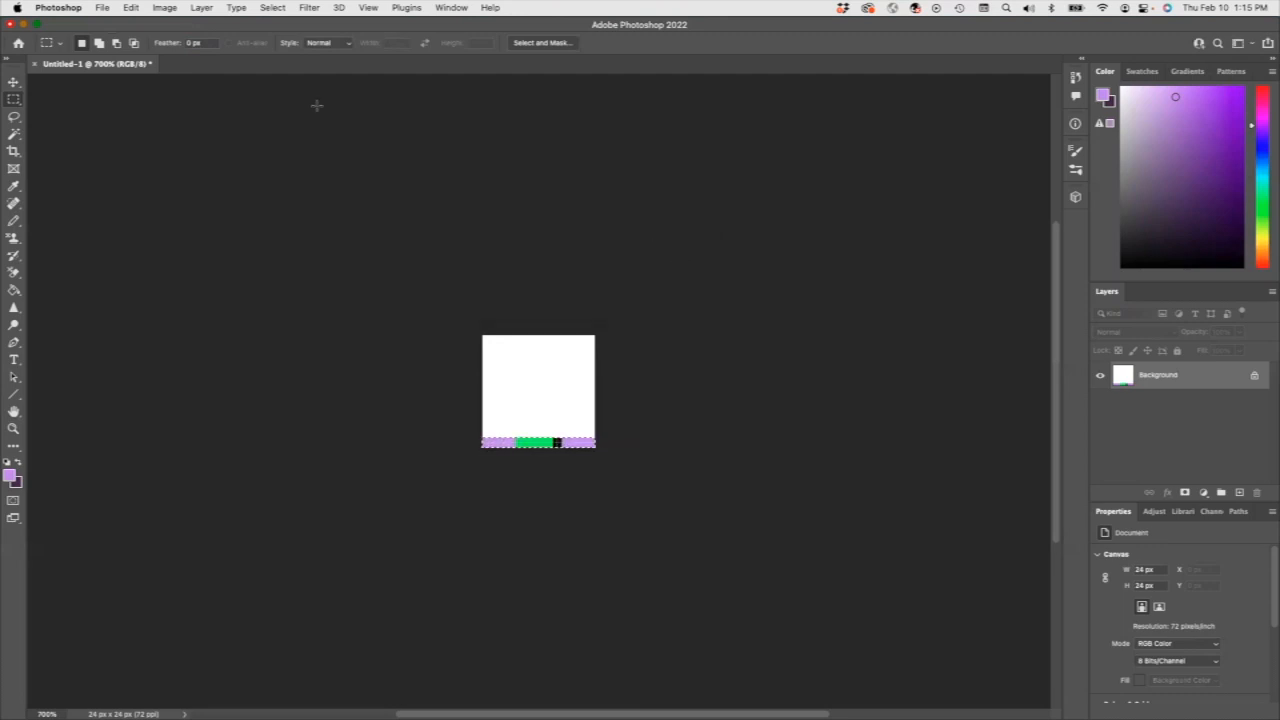
Select the whole canvas and fill it with the Personal Plaid pattern in Normal mode at 100% opacity.
click(275, 9)
click(282, 27)
click(130, 8)
click(165, 210)
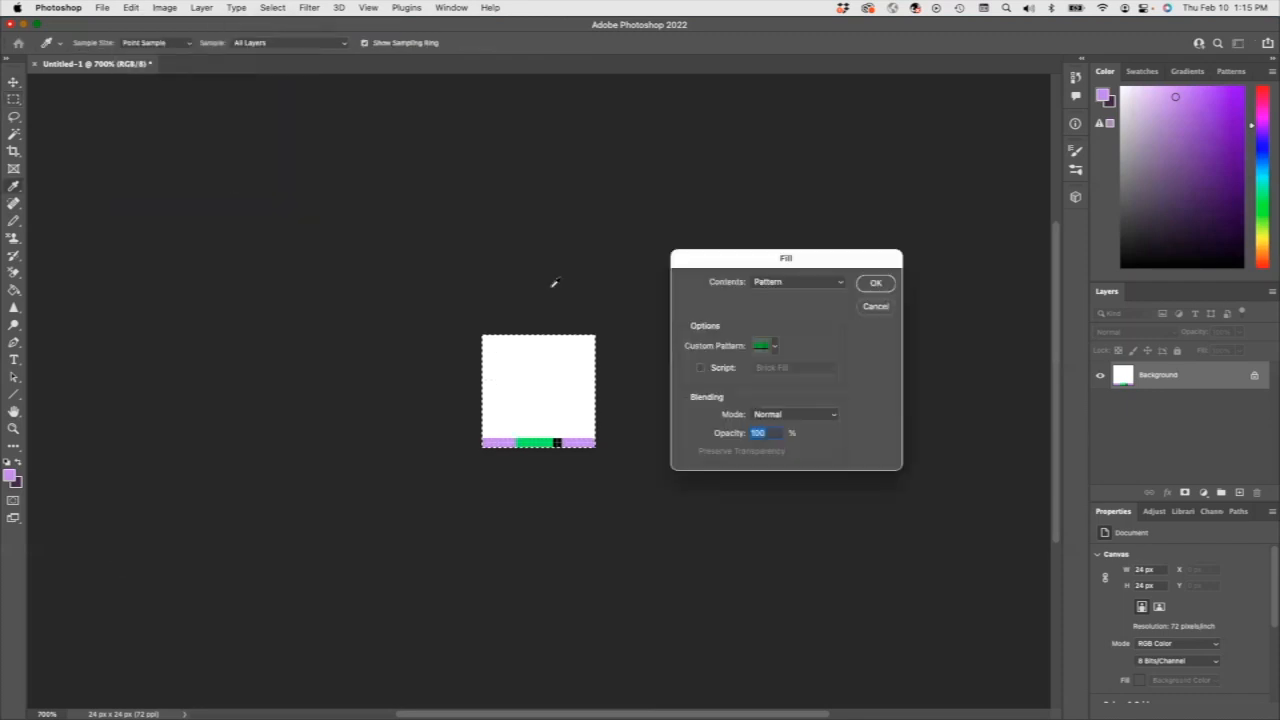
click(775, 346)
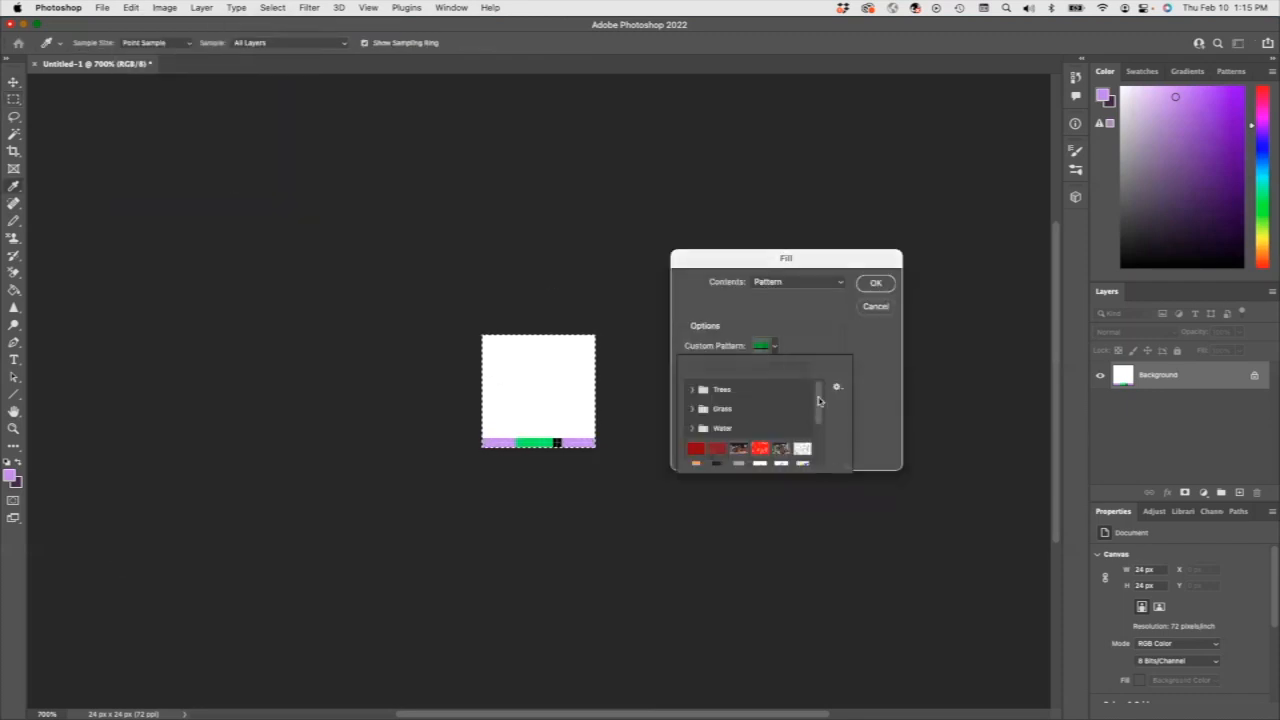
drag(818, 400, 829, 463)
click(694, 456)
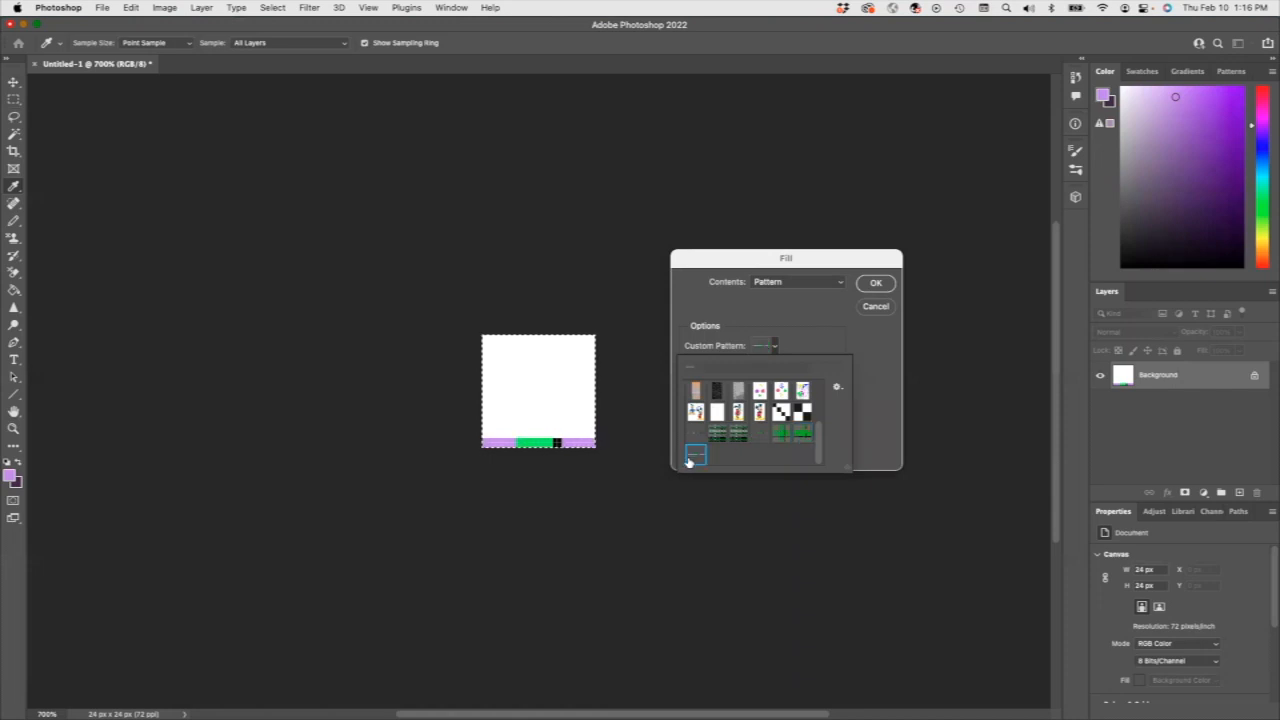
click(884, 352)
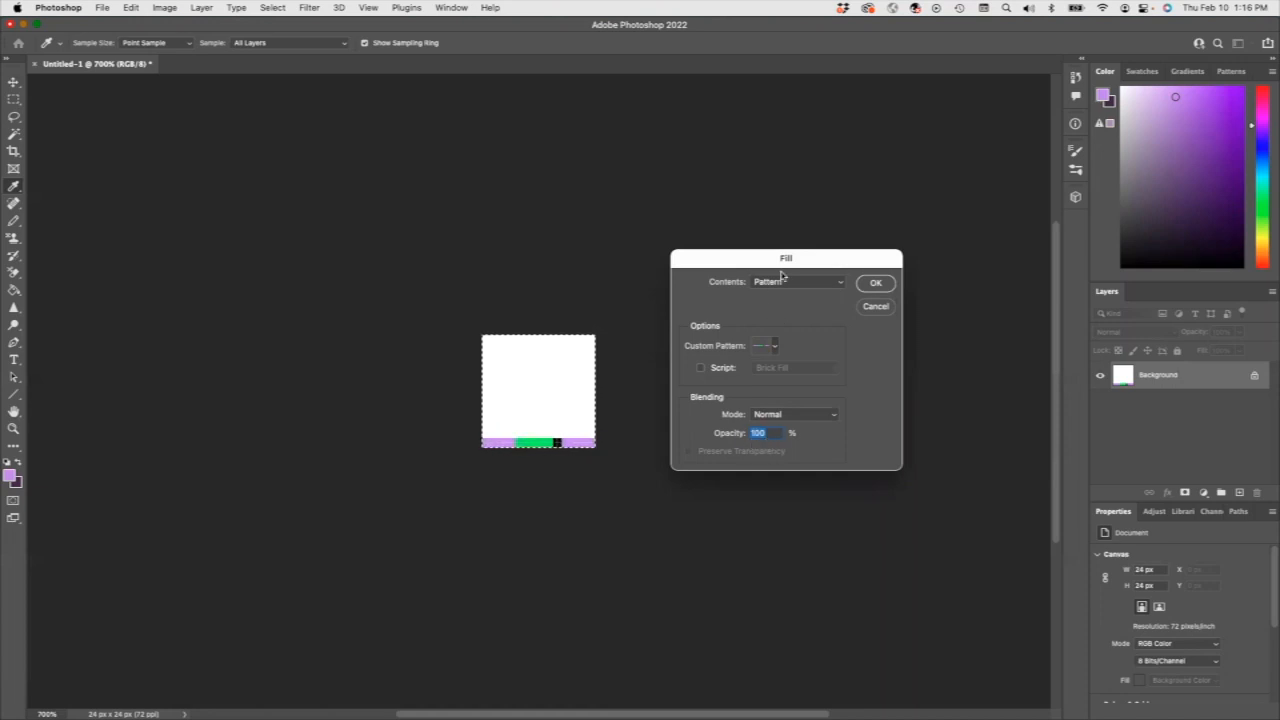
click(834, 283)
click(834, 283)
click(876, 284)
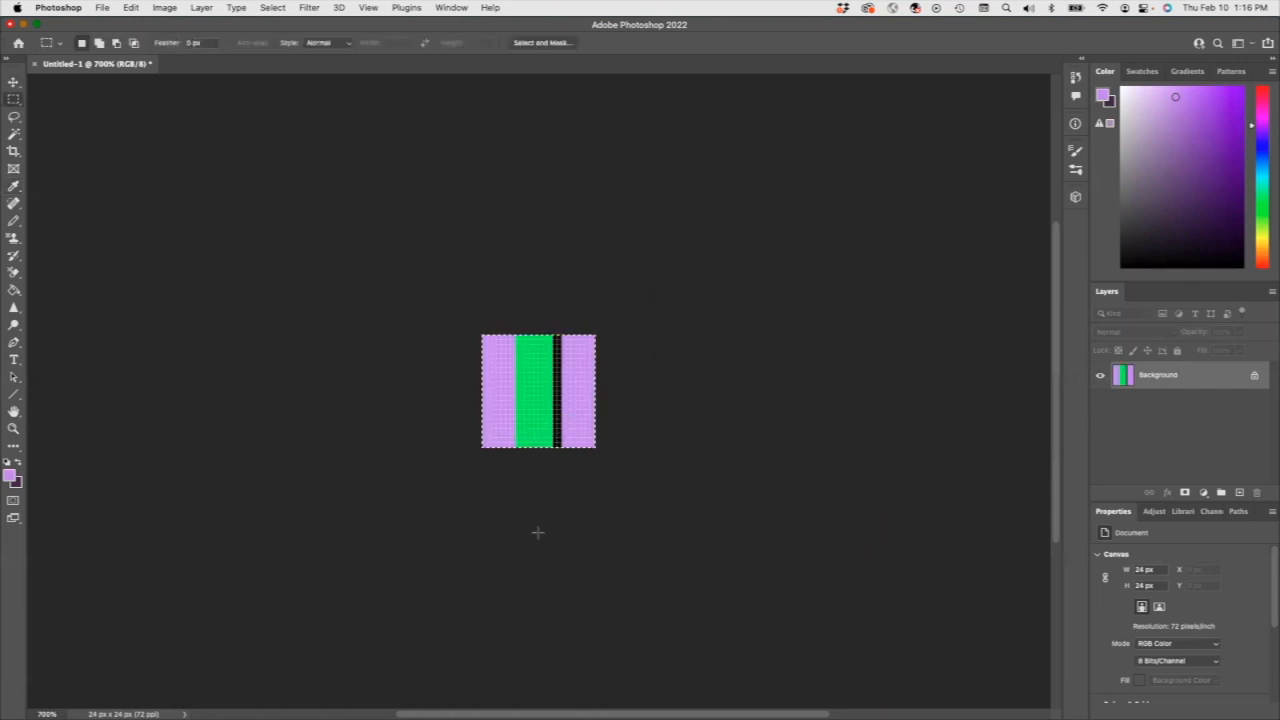
Duplicate the striped Background layer within the same document, naming the copy Personal Plaid.
key(super+minus)
key(super+minus)
key(super+minus)
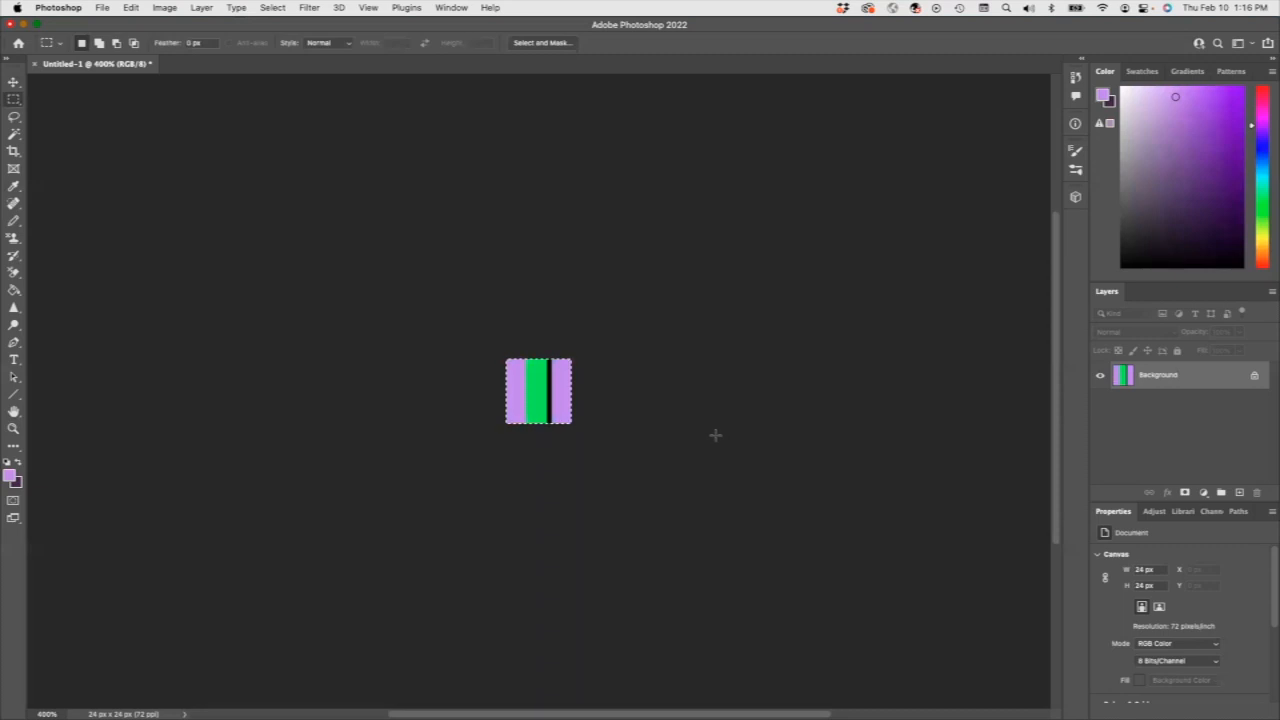
right_click(1200, 379)
click(1150, 403)
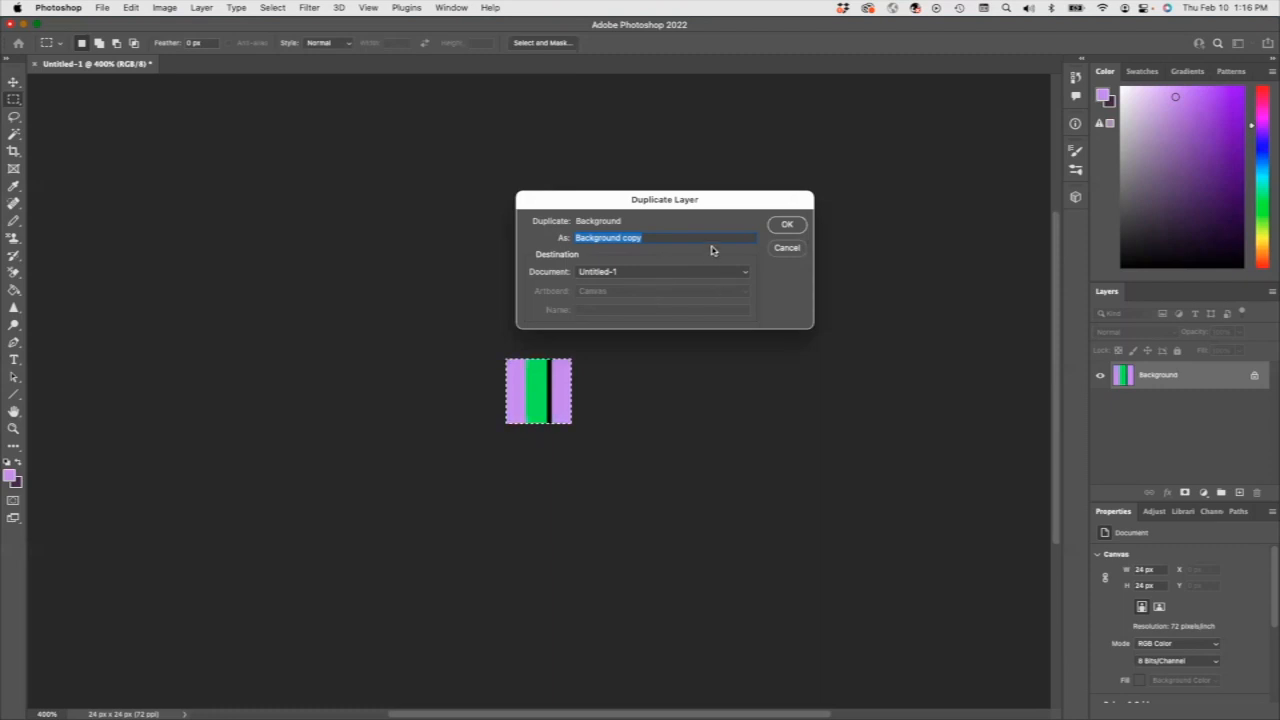
text(Personal Plaid)
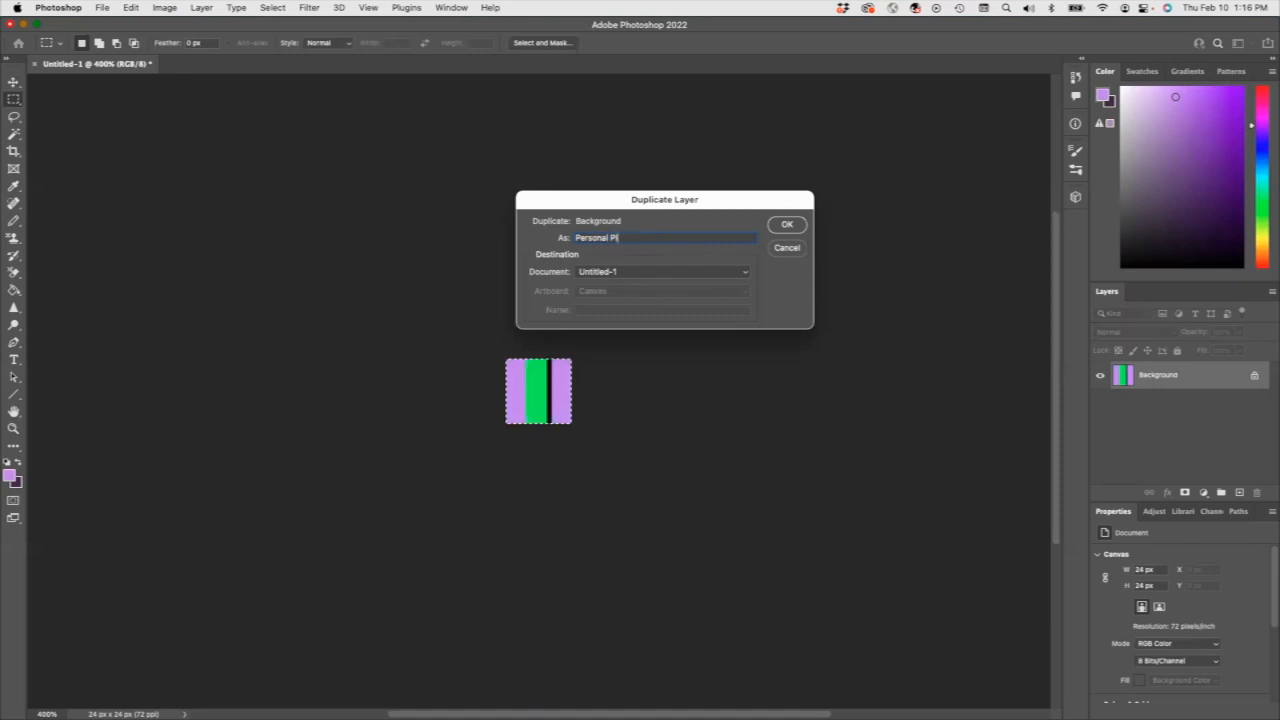
click(788, 224)
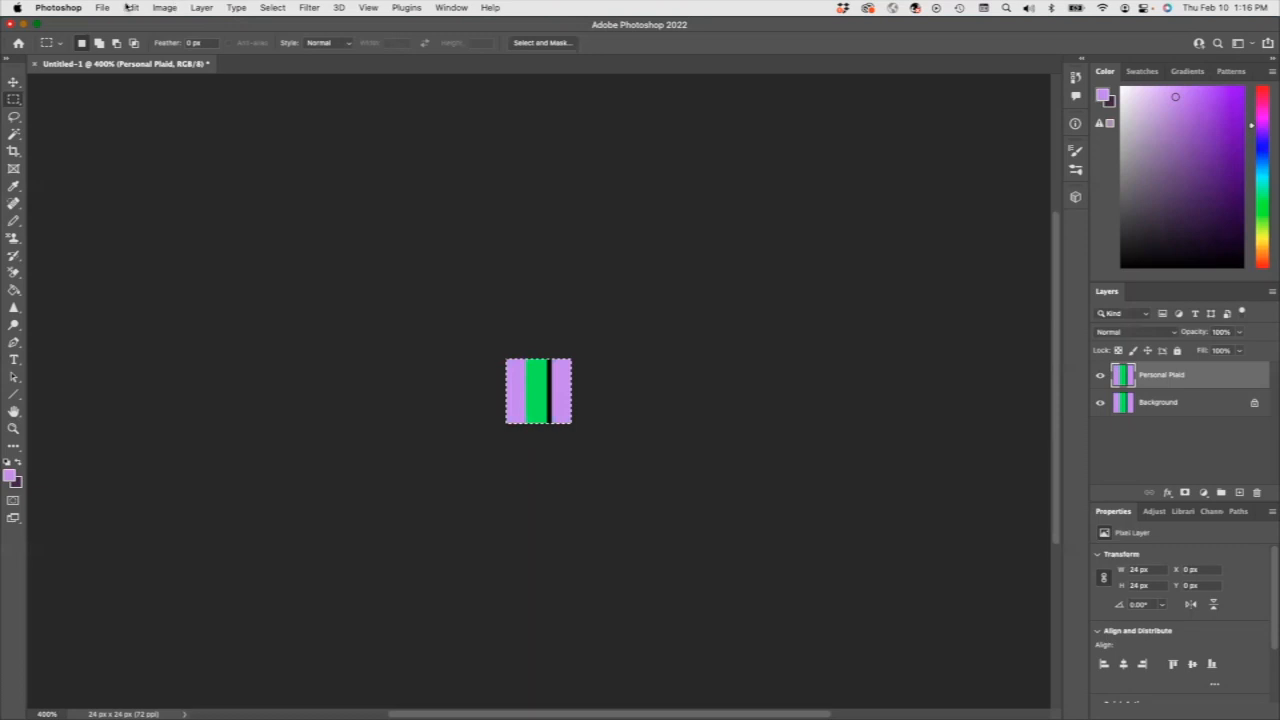
Rotate the Personal Plaid layer 90° clockwise so its stripes run horizontally.
click(130, 8)
mouse_move(165, 302)
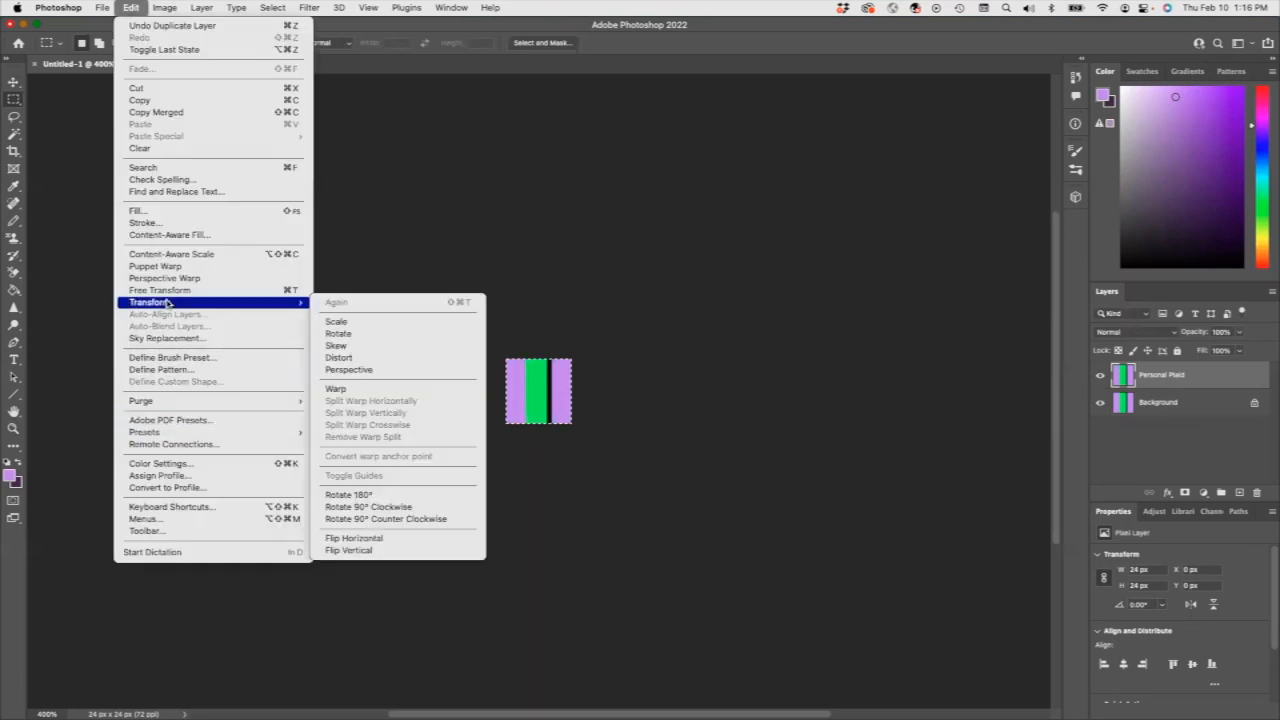
click(372, 507)
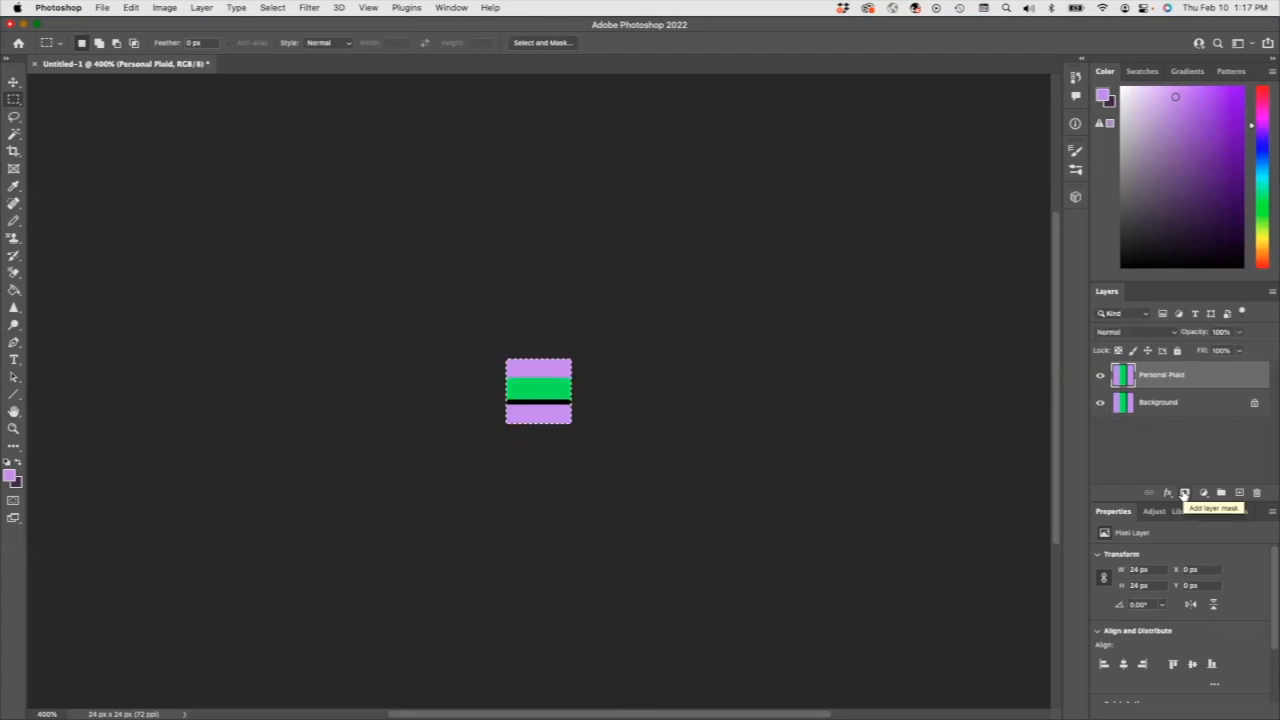
Add a layer mask to the Personal Plaid layer.
click(1184, 494)
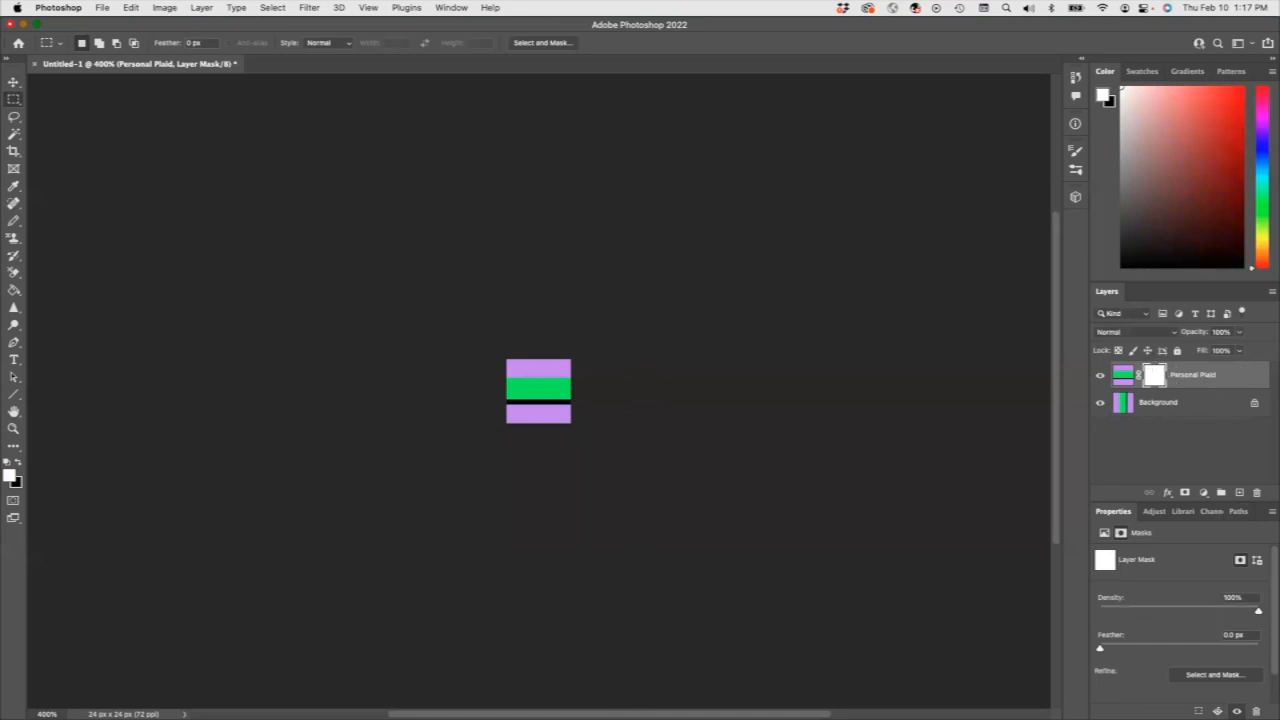
click(131, 8)
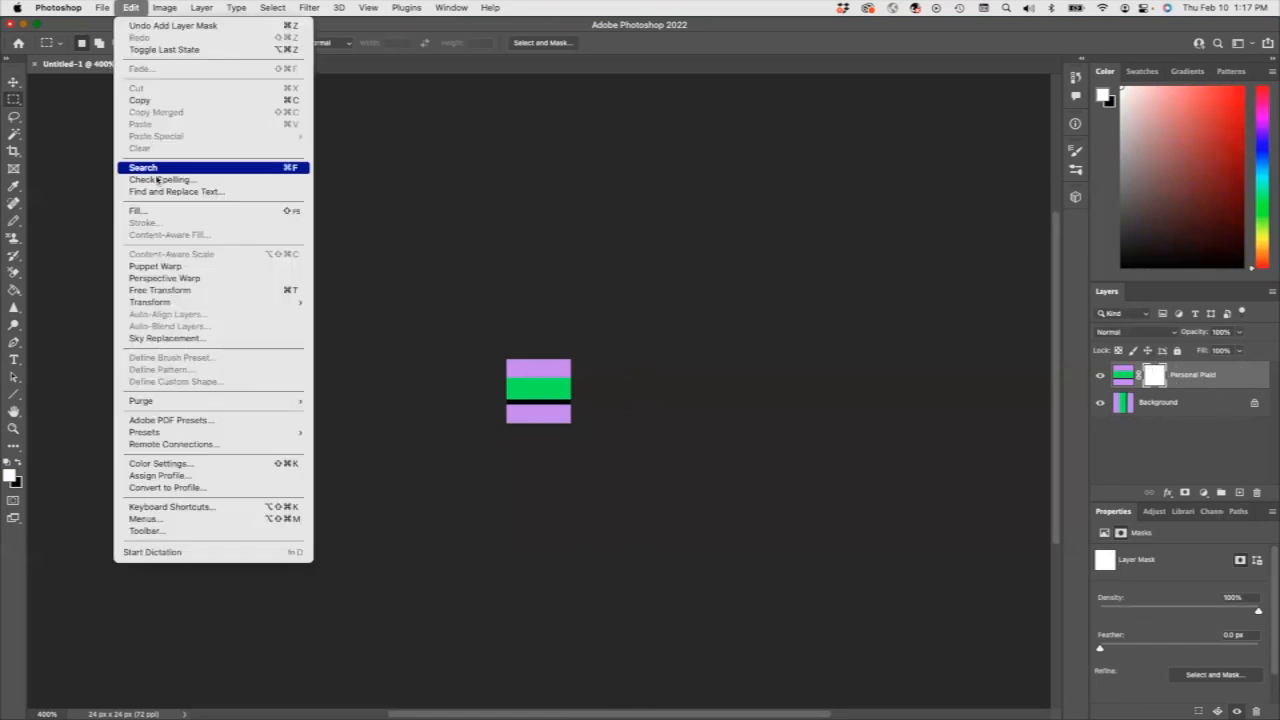
click(157, 209)
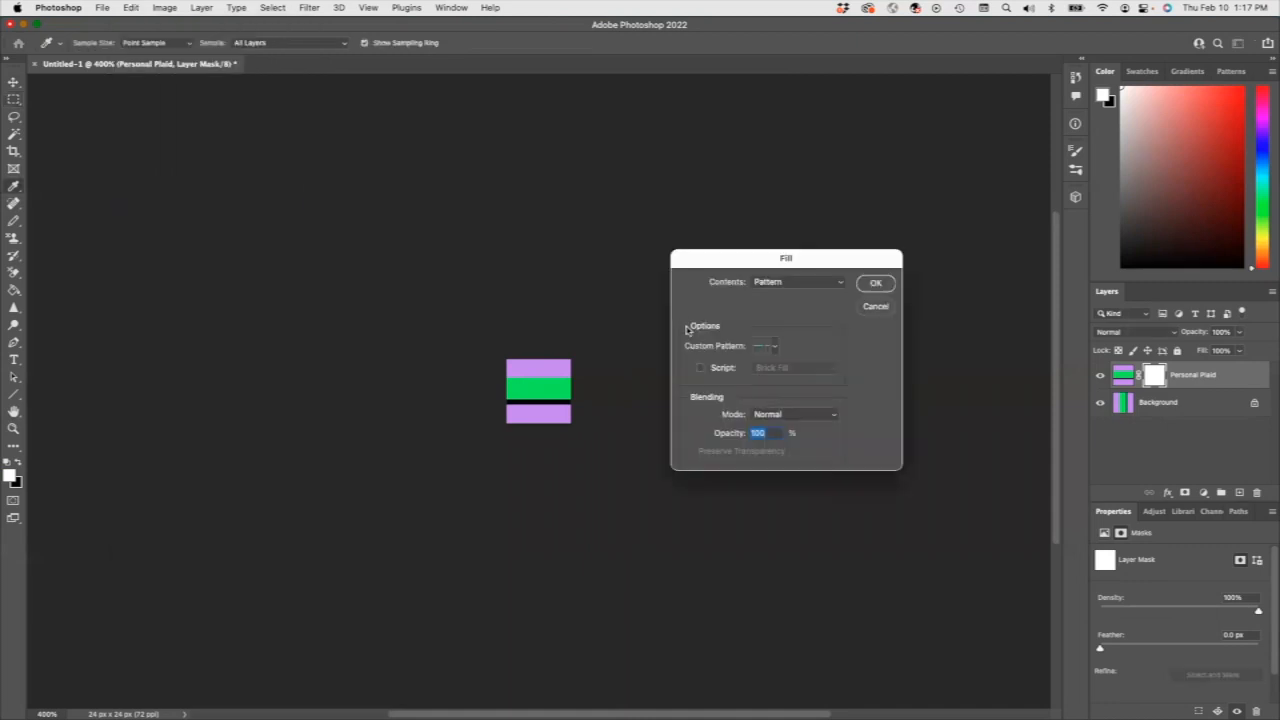
click(773, 347)
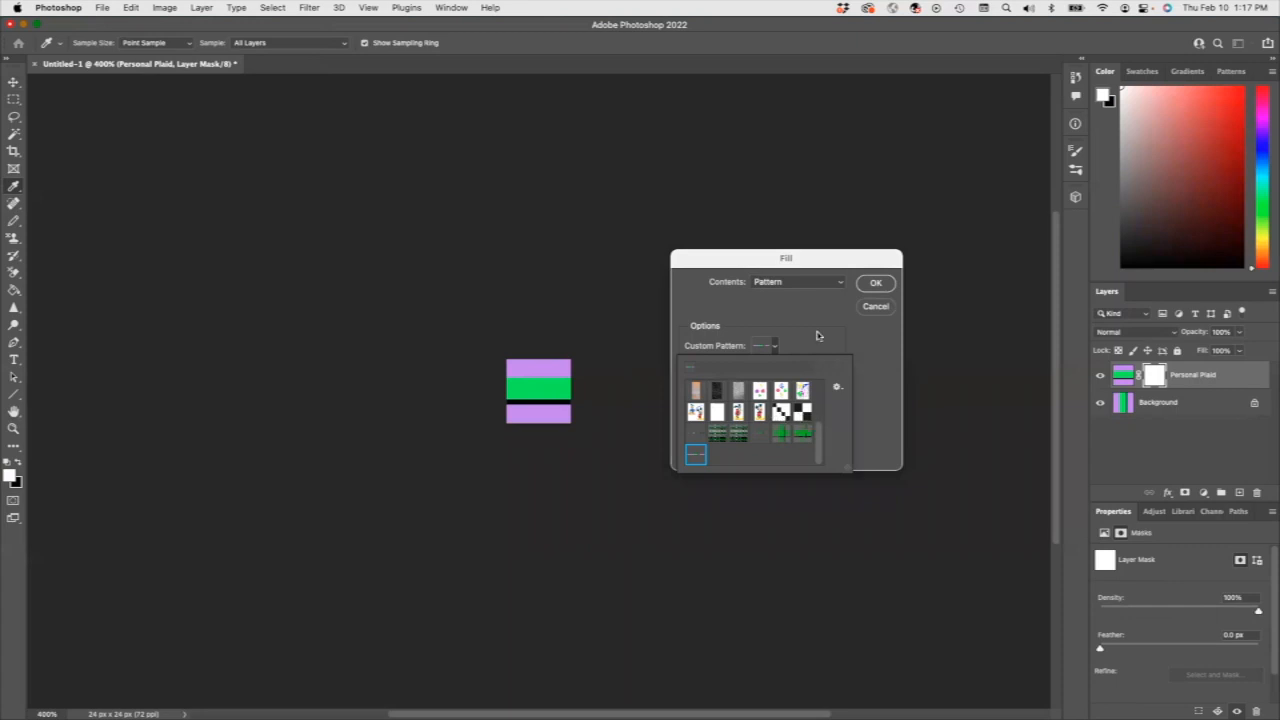
click(876, 306)
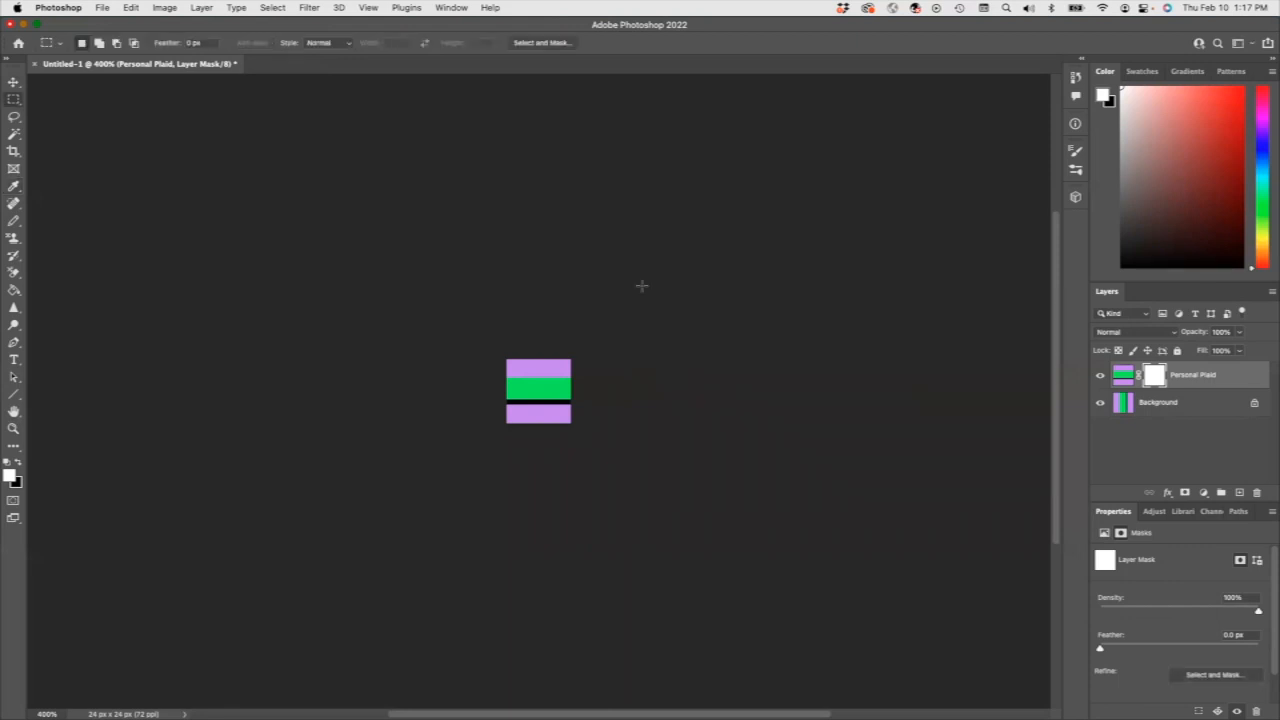
Create a new 4 by 4 pixel document at 72 pixels/inch with a white background and activate the Pencil tool.
click(101, 8)
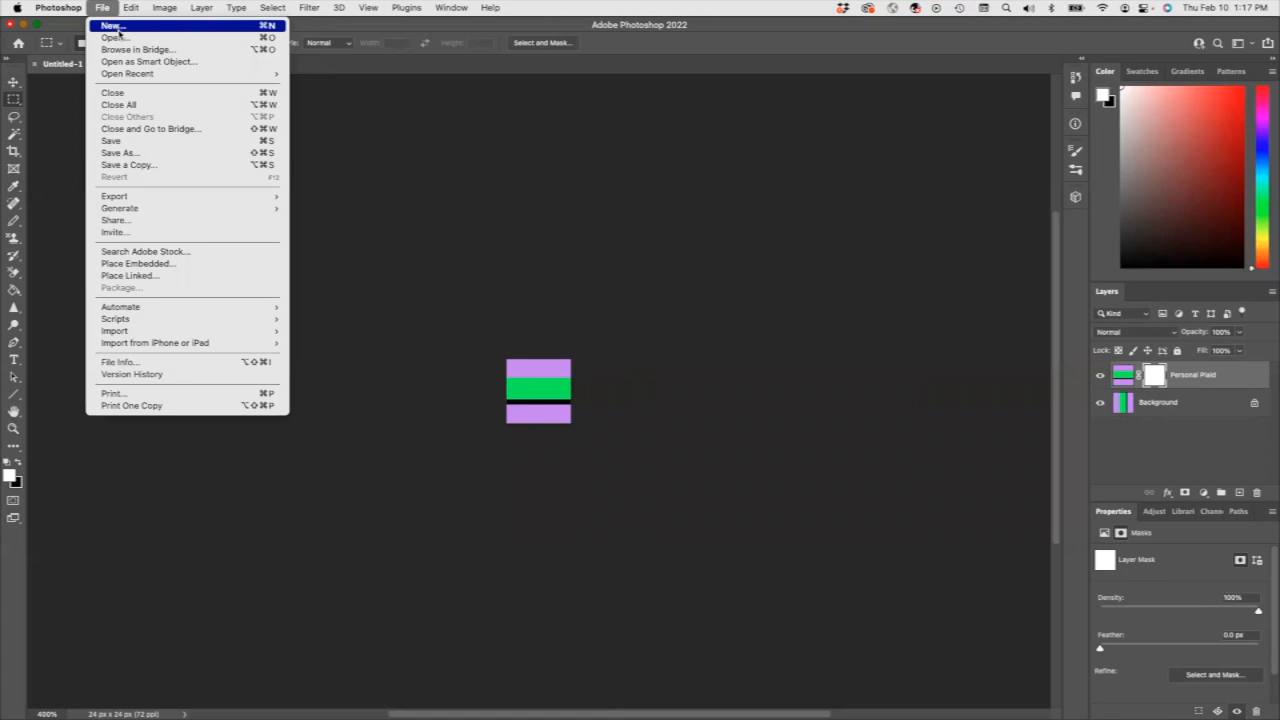
click(118, 28)
text(4)
double_click(820, 255)
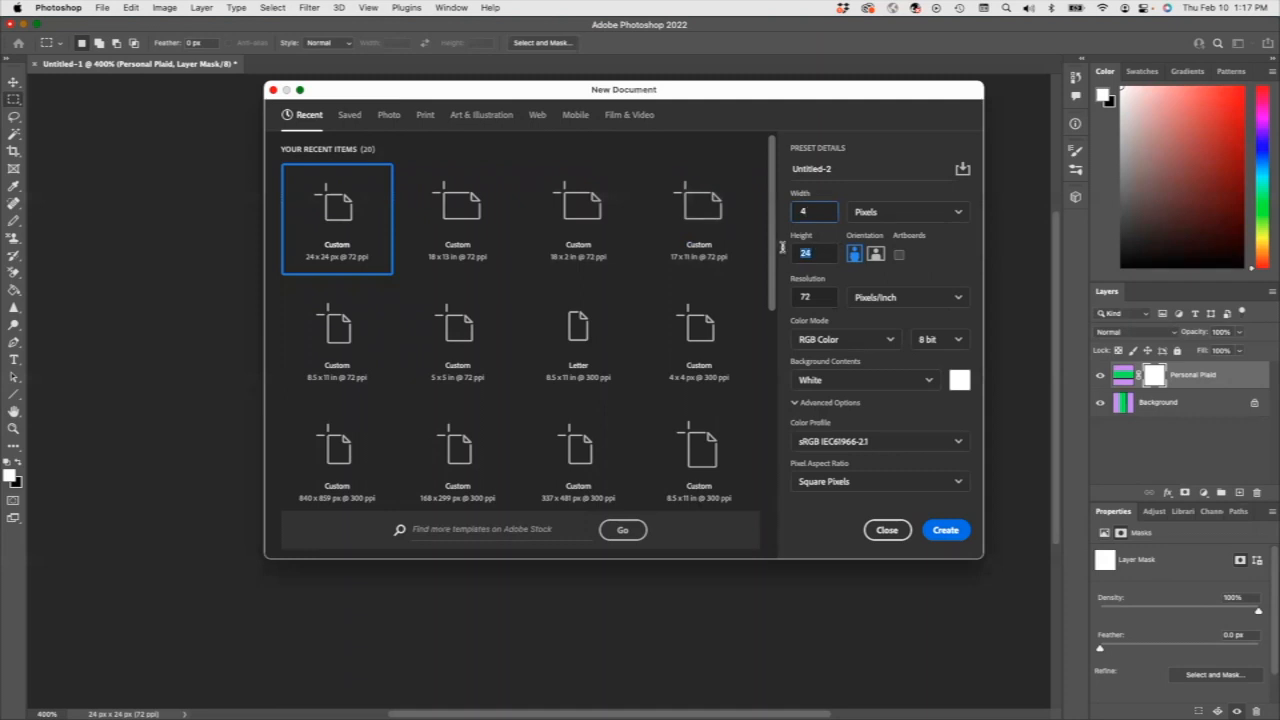
text(4)
click(938, 529)
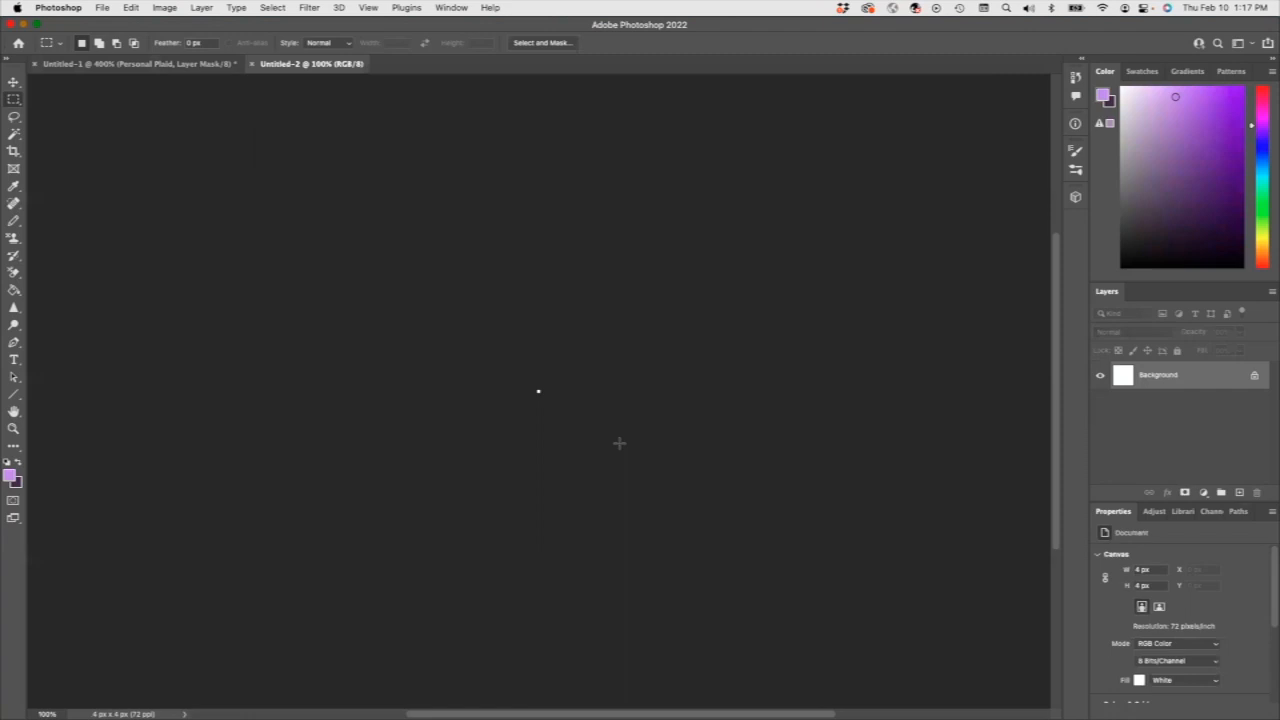
key(super+equal)
key(super+equal)
key(super+equal)
key(super+equal)
key(super+equal)
key(super+equal)
key(super+equal)
key(super+equal)
key(super+equal)
key(super+equal)
key(super+equal)
key(super+equal)
key(super+equal)
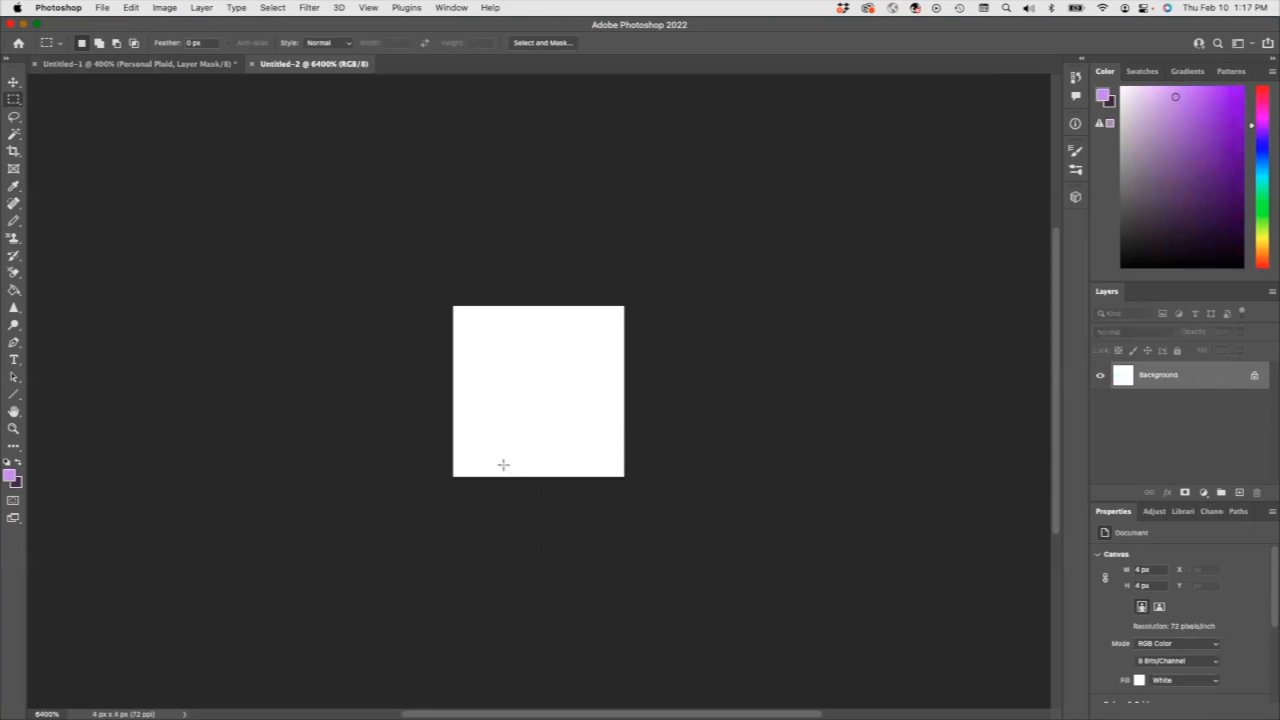
click(16, 220)
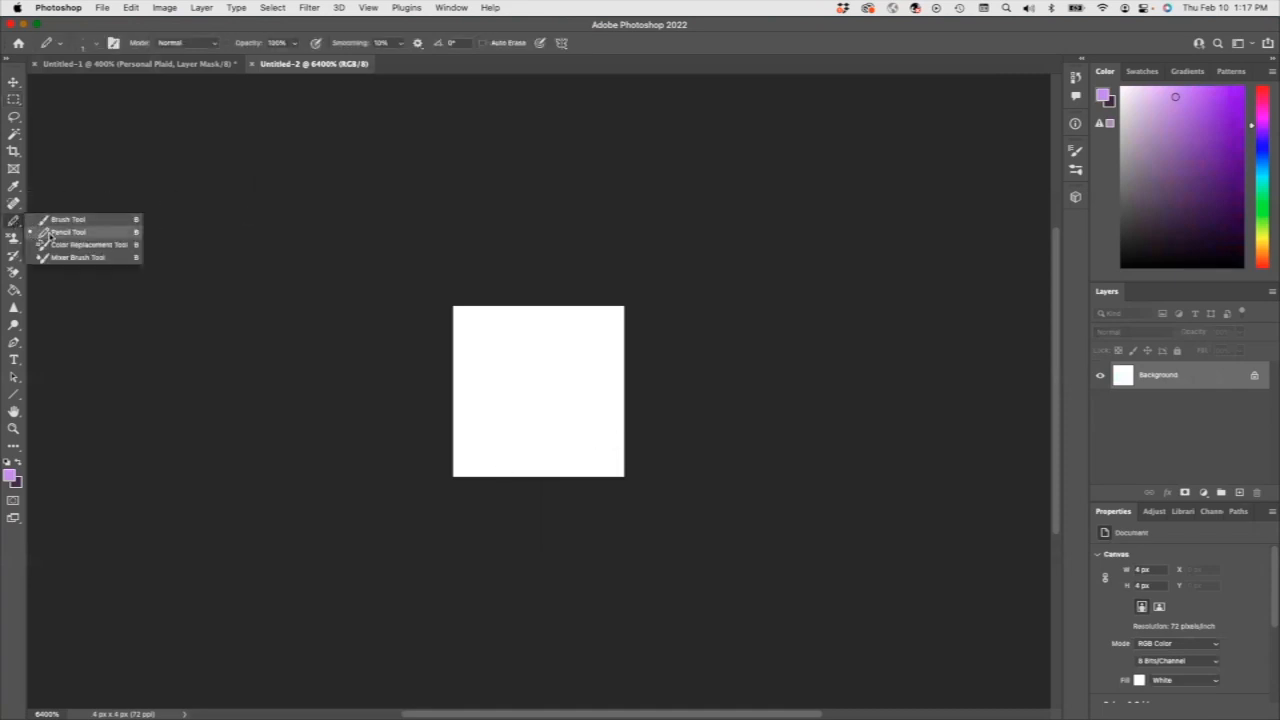
click(50, 233)
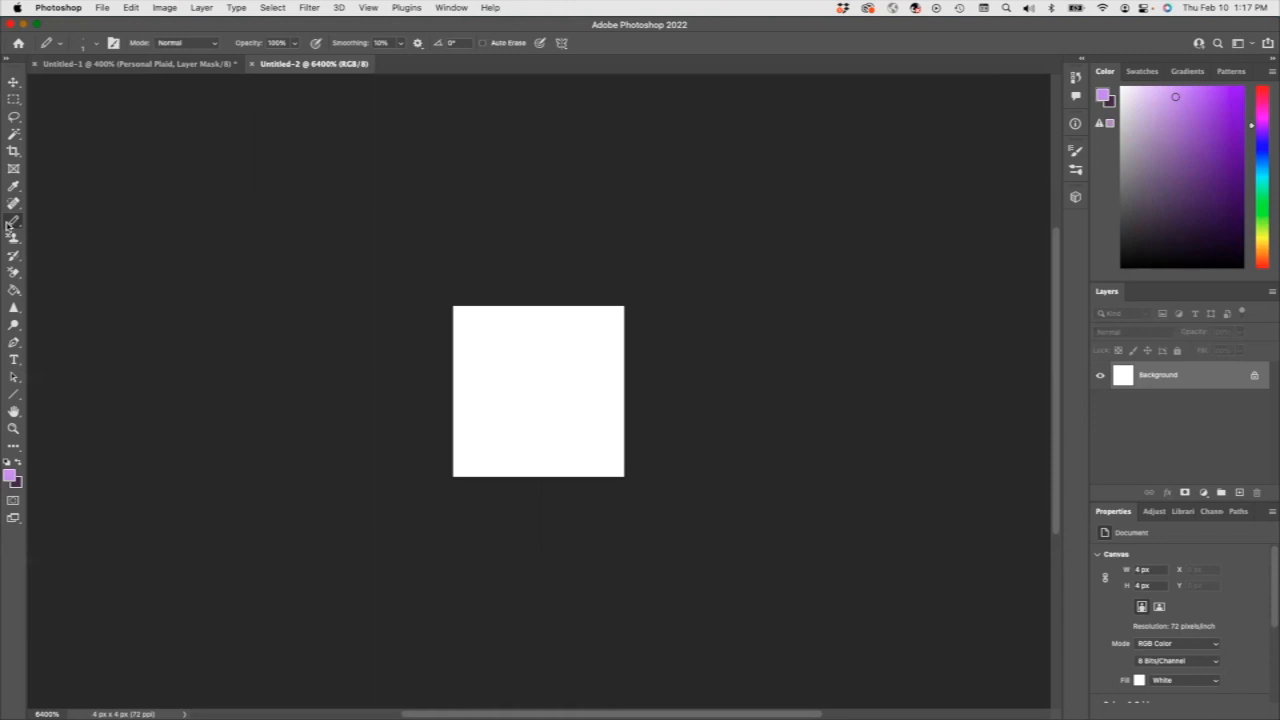
Pencil purple pixels across the canvas's top row and down its left column.
click(472, 326)
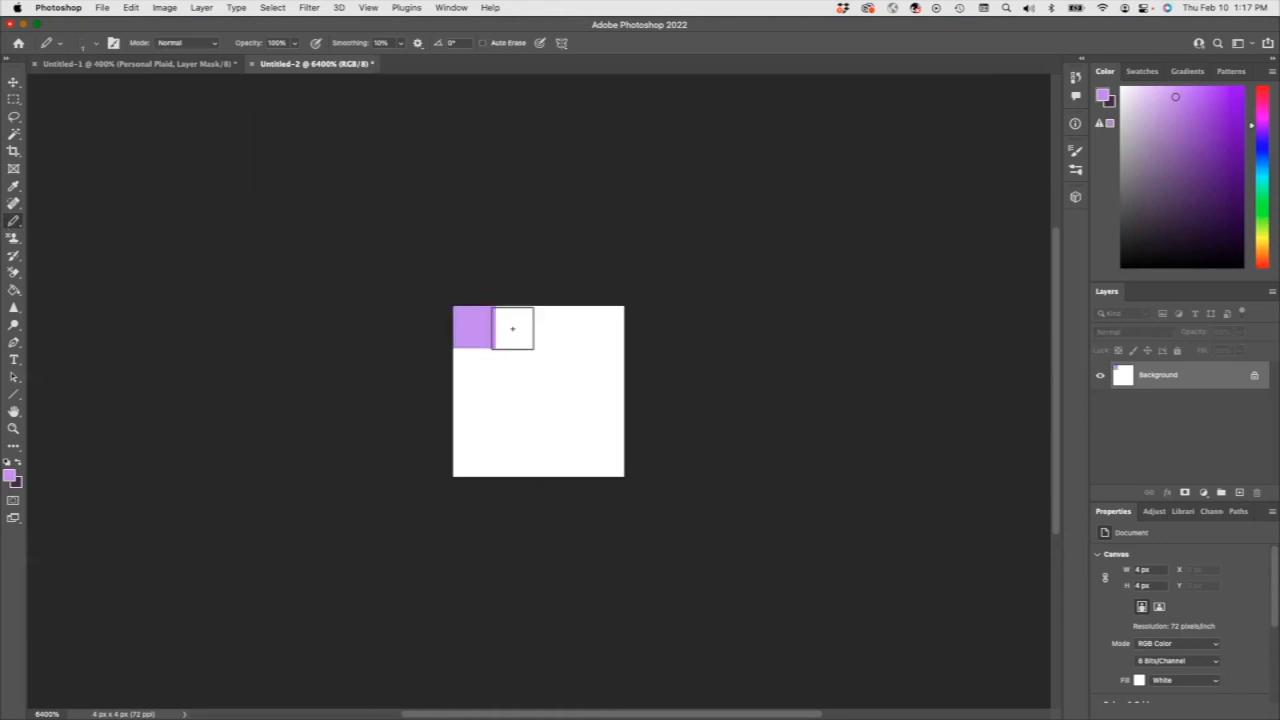
click(517, 326)
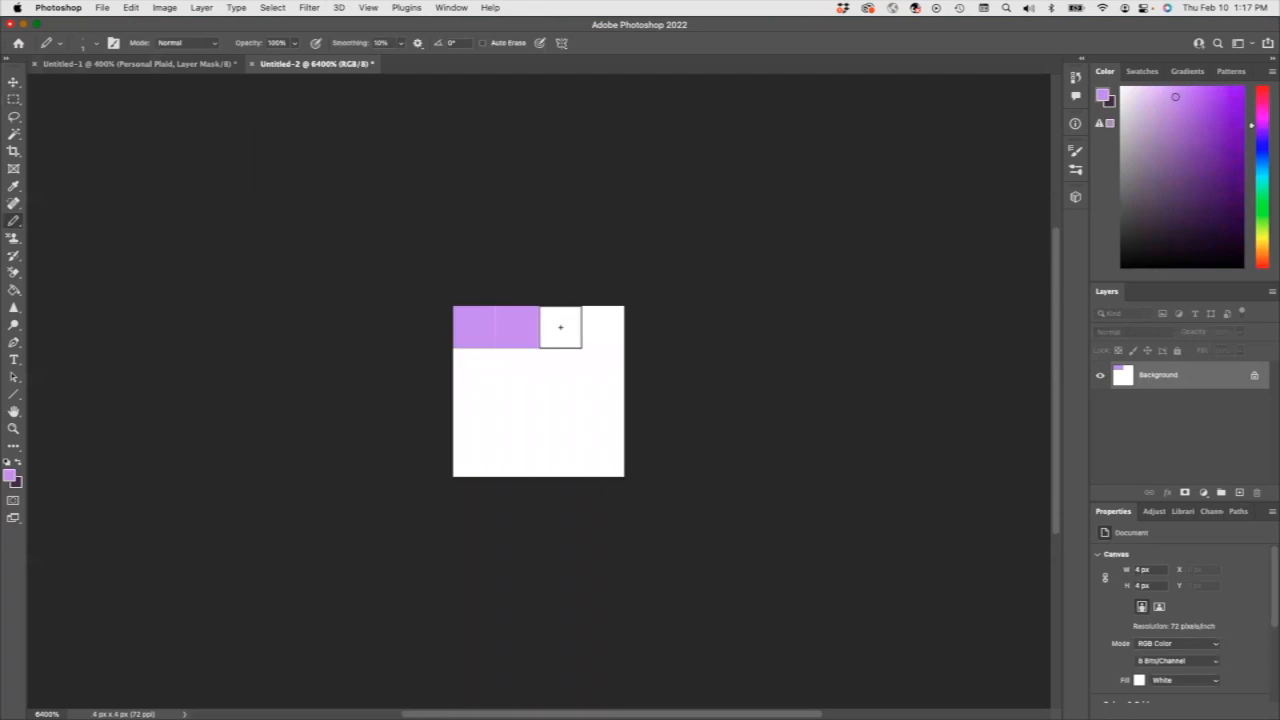
click(560, 326)
click(600, 326)
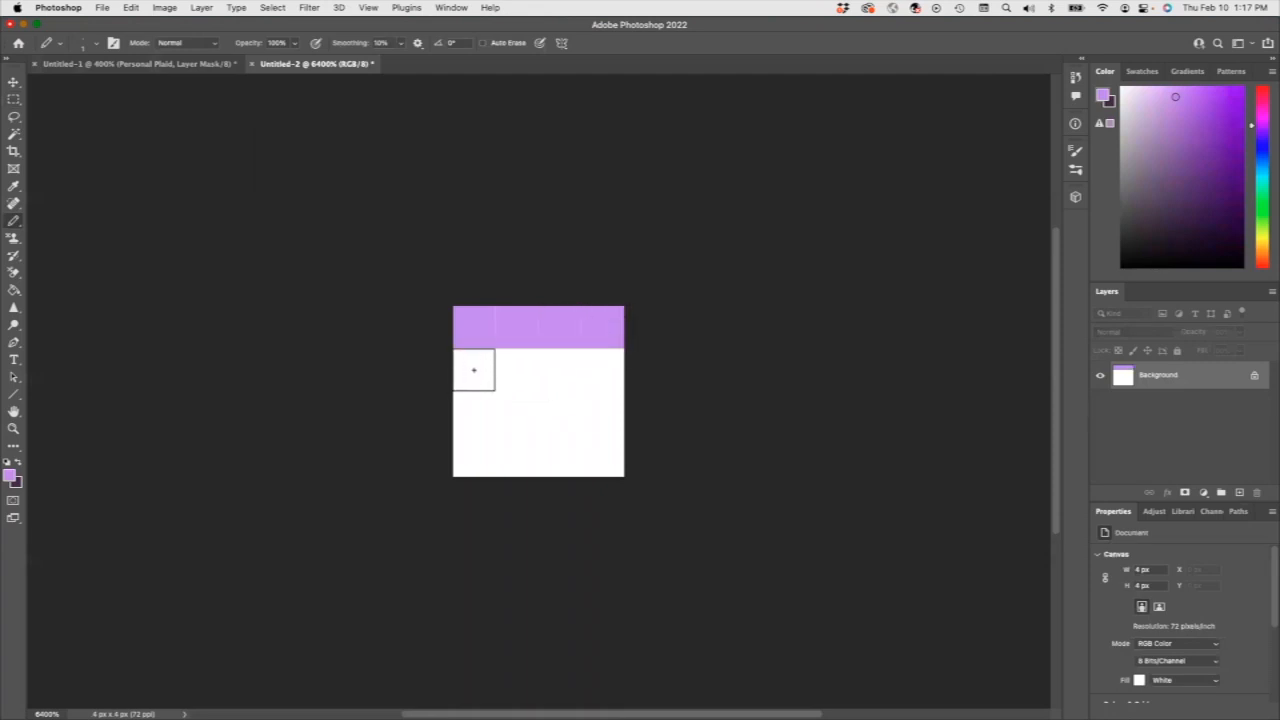
click(477, 370)
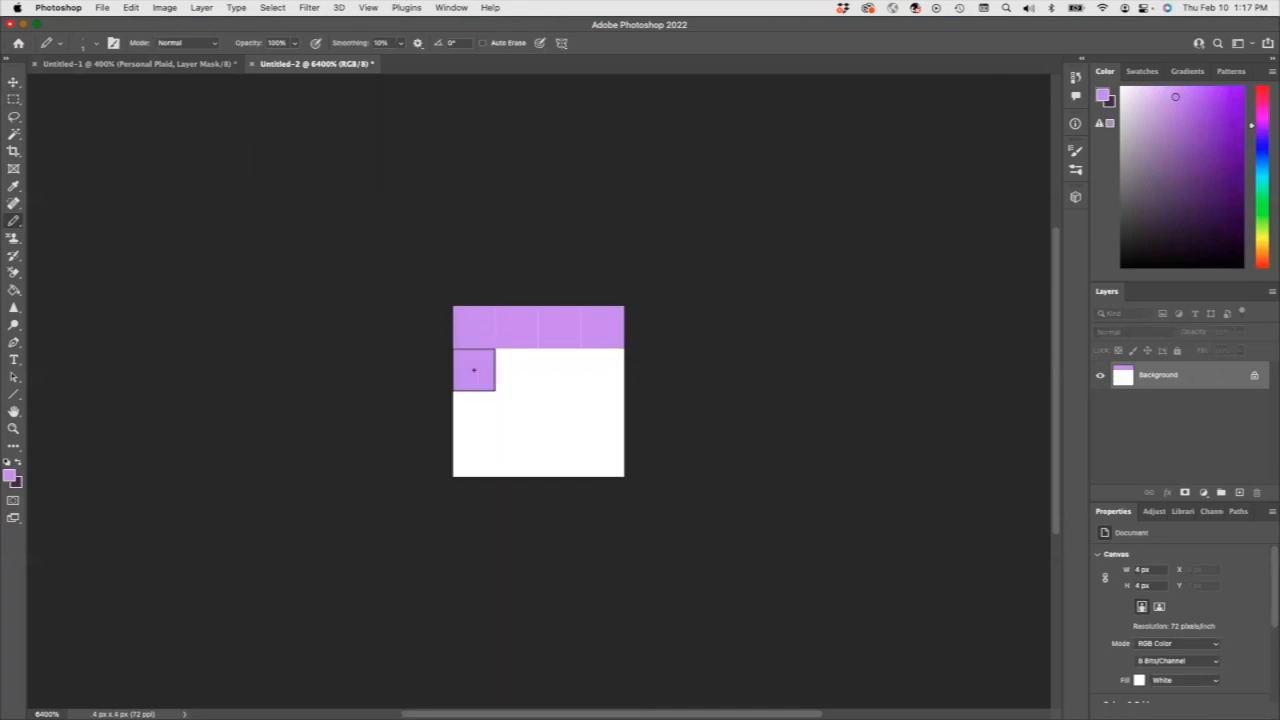
click(474, 412)
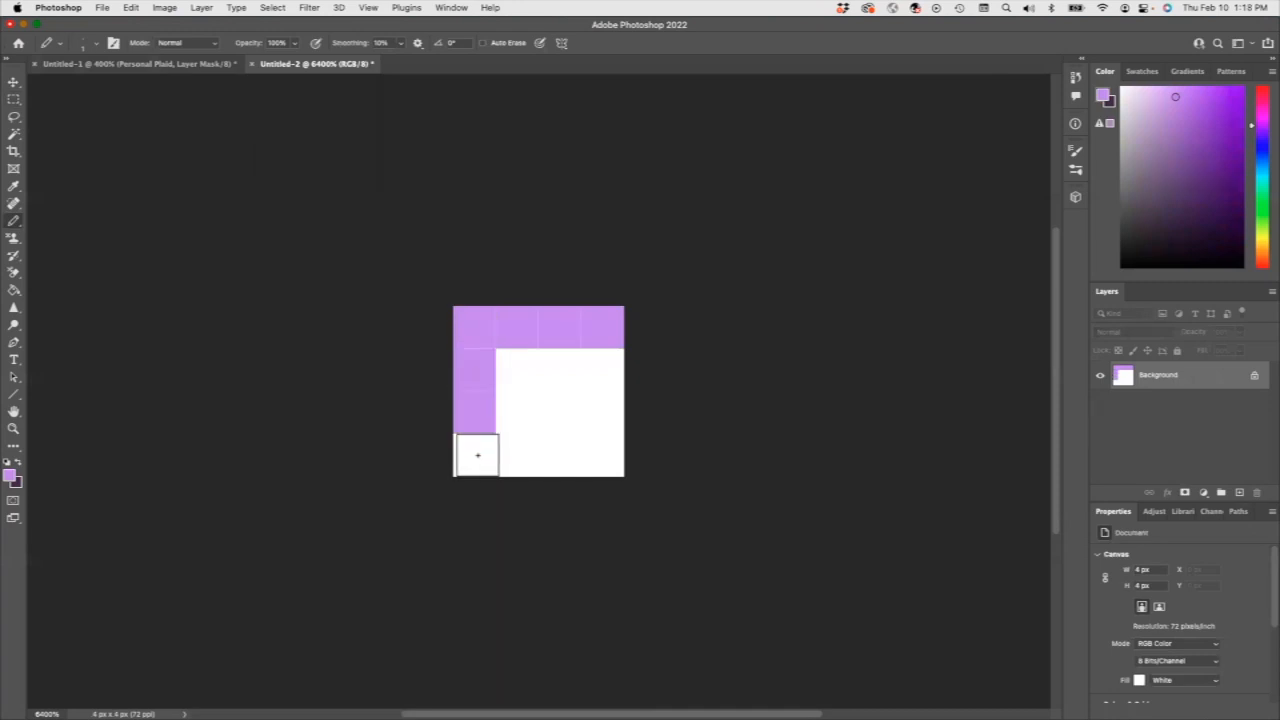
click(474, 454)
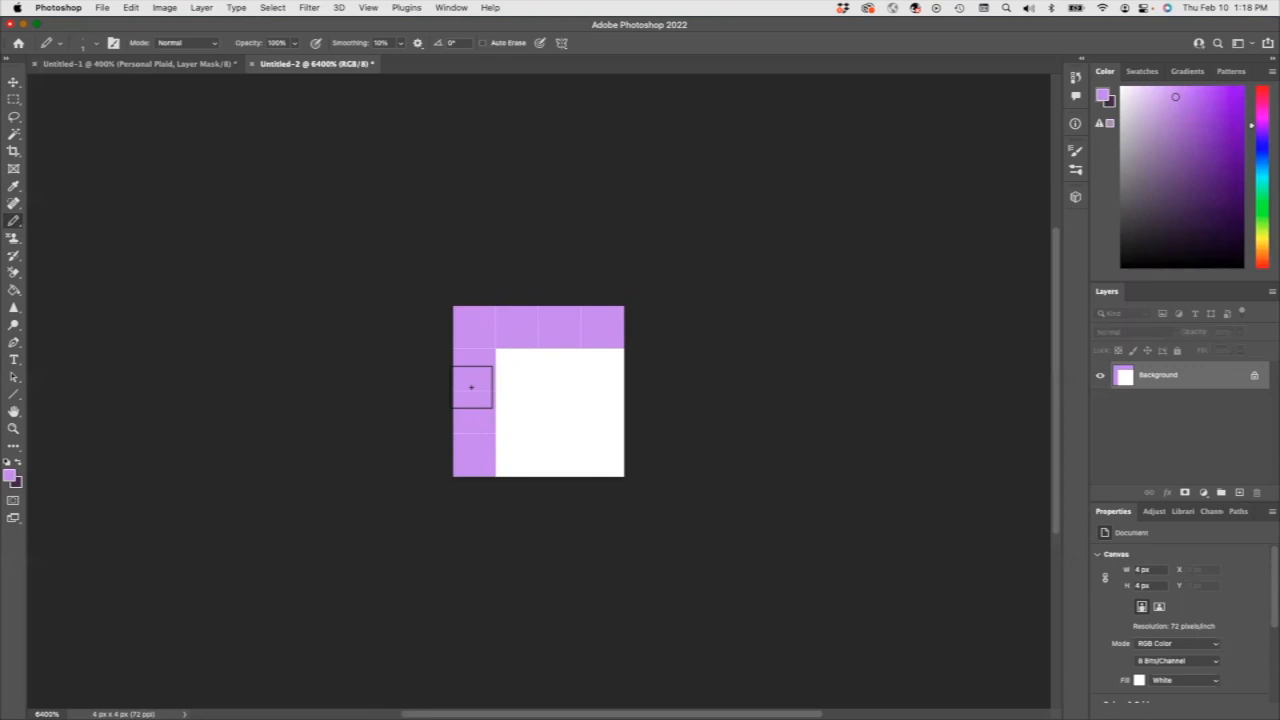
Undo all the purple pencil pixels on the 4 by 4 pixel canvas.
key(super+z)
key(super+z)
key(super+z)
key(super+z)
key(super+z)
key(super+z)
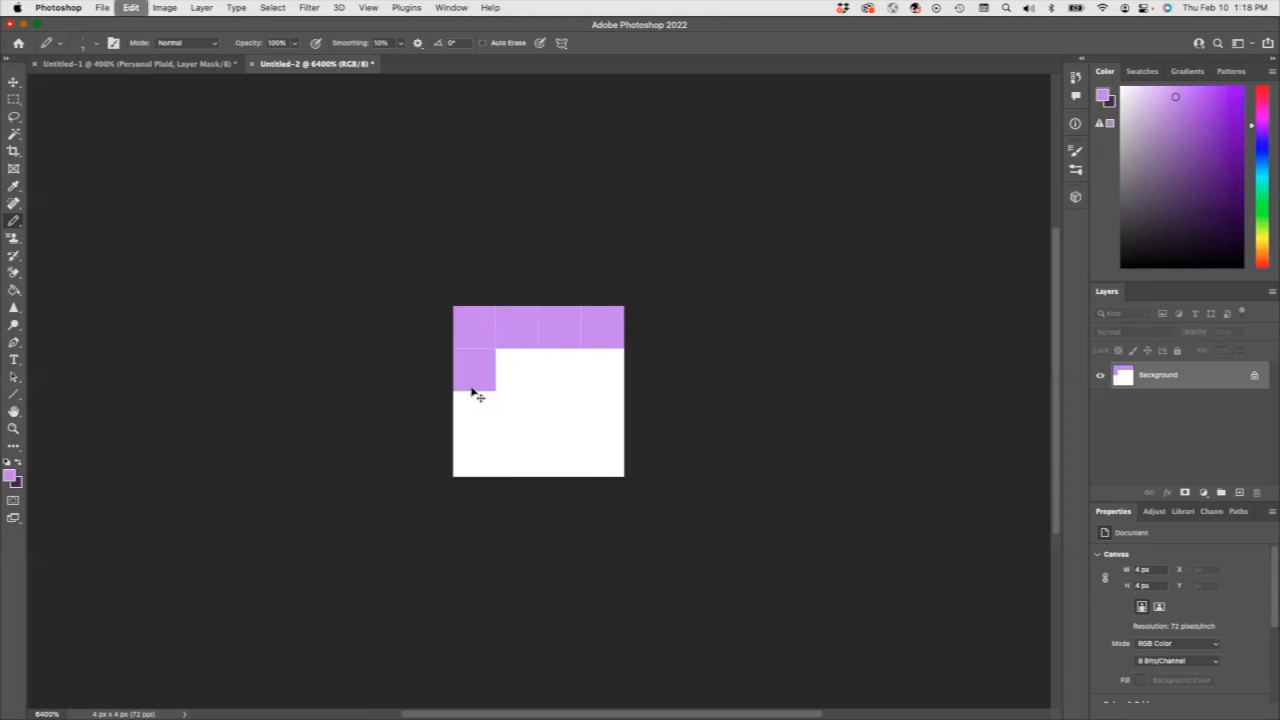
key(super+z)
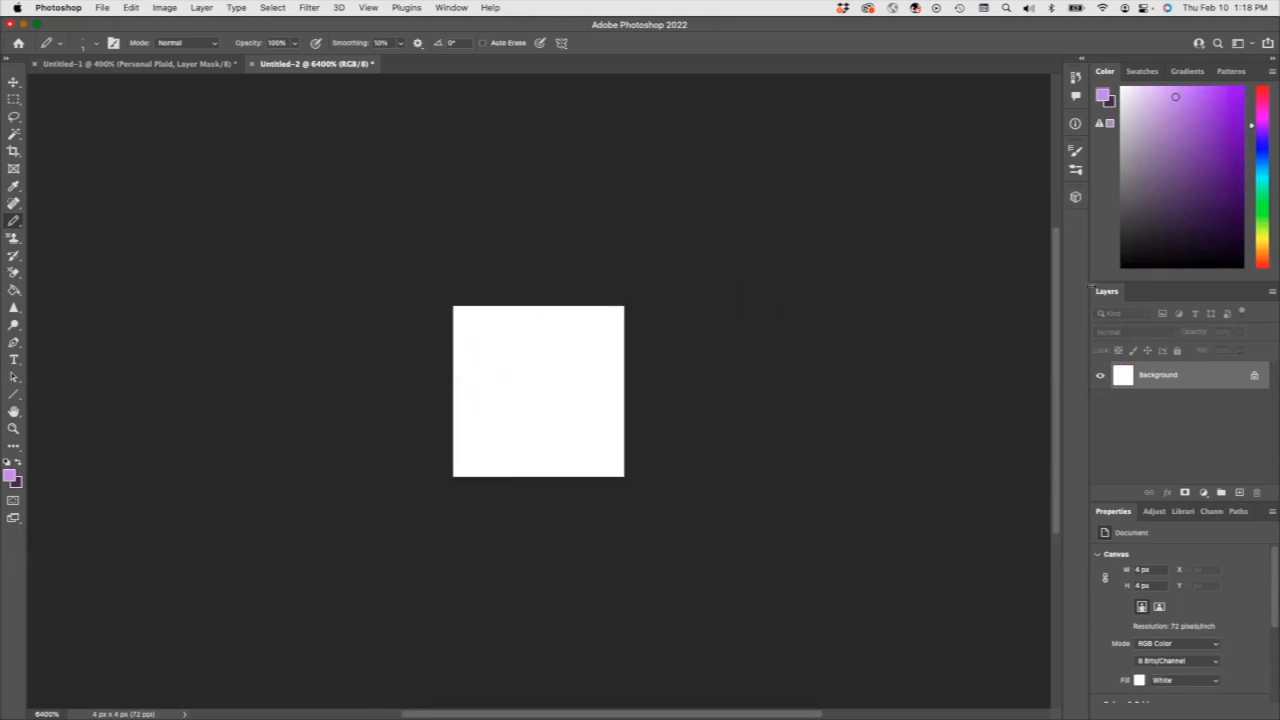
Pencil a diagonal of four black pixels from the canvas's bottom-left corner to its top-right corner.
click(1240, 266)
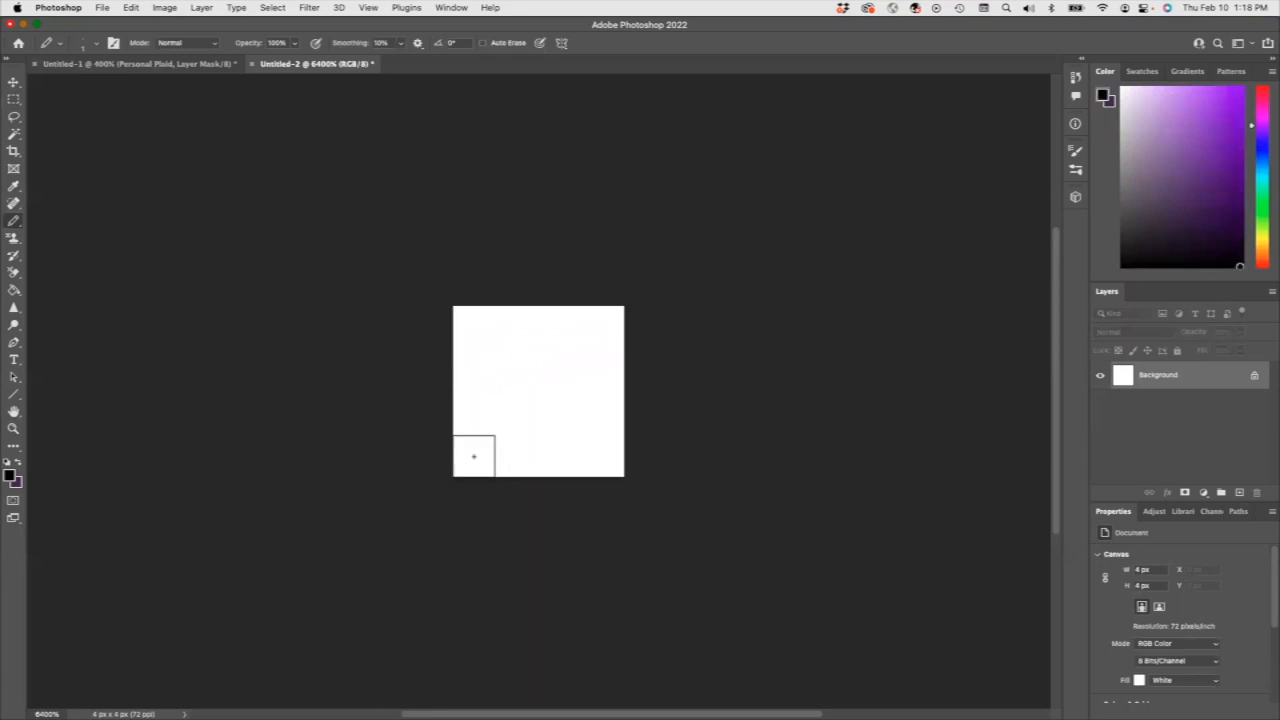
click(474, 457)
click(516, 414)
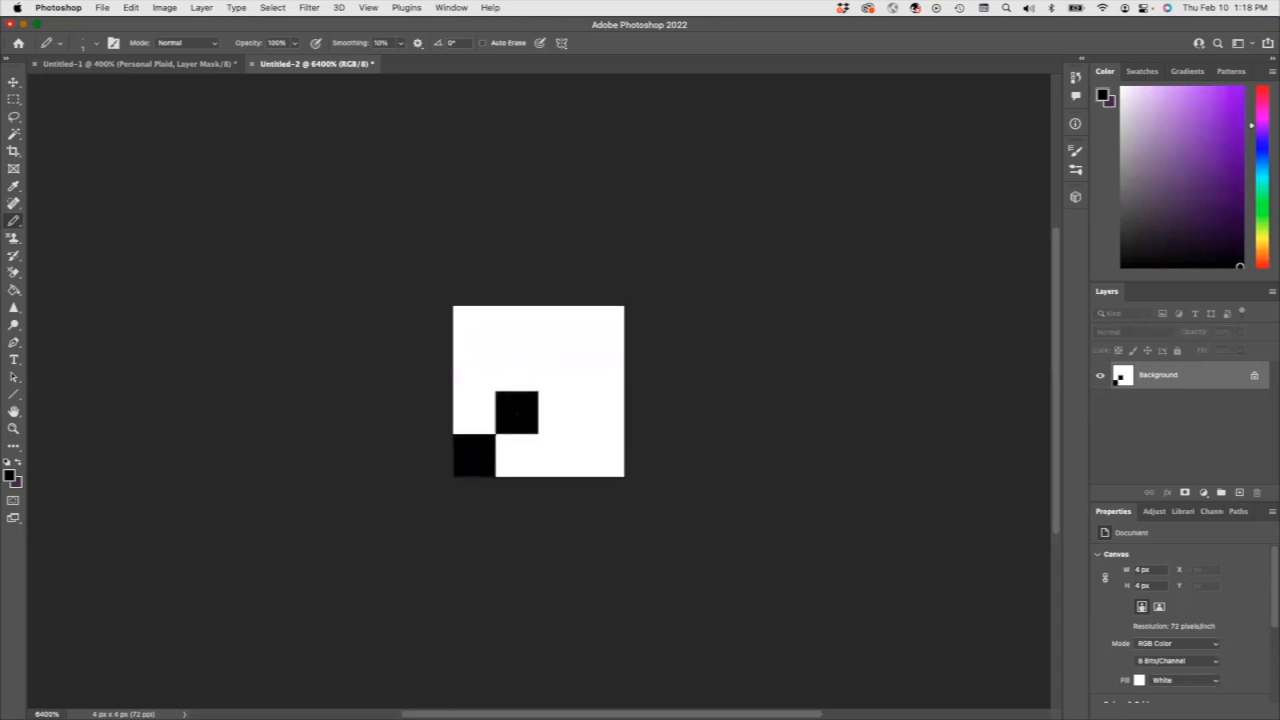
click(559, 371)
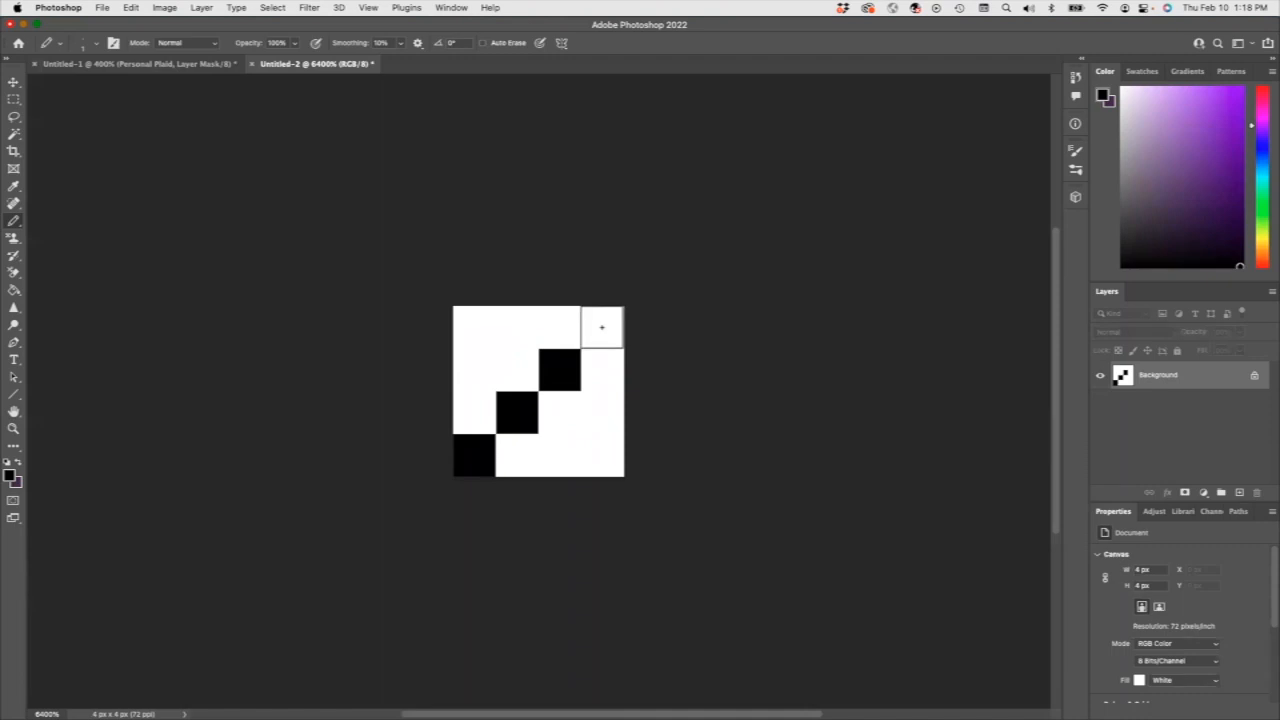
click(601, 327)
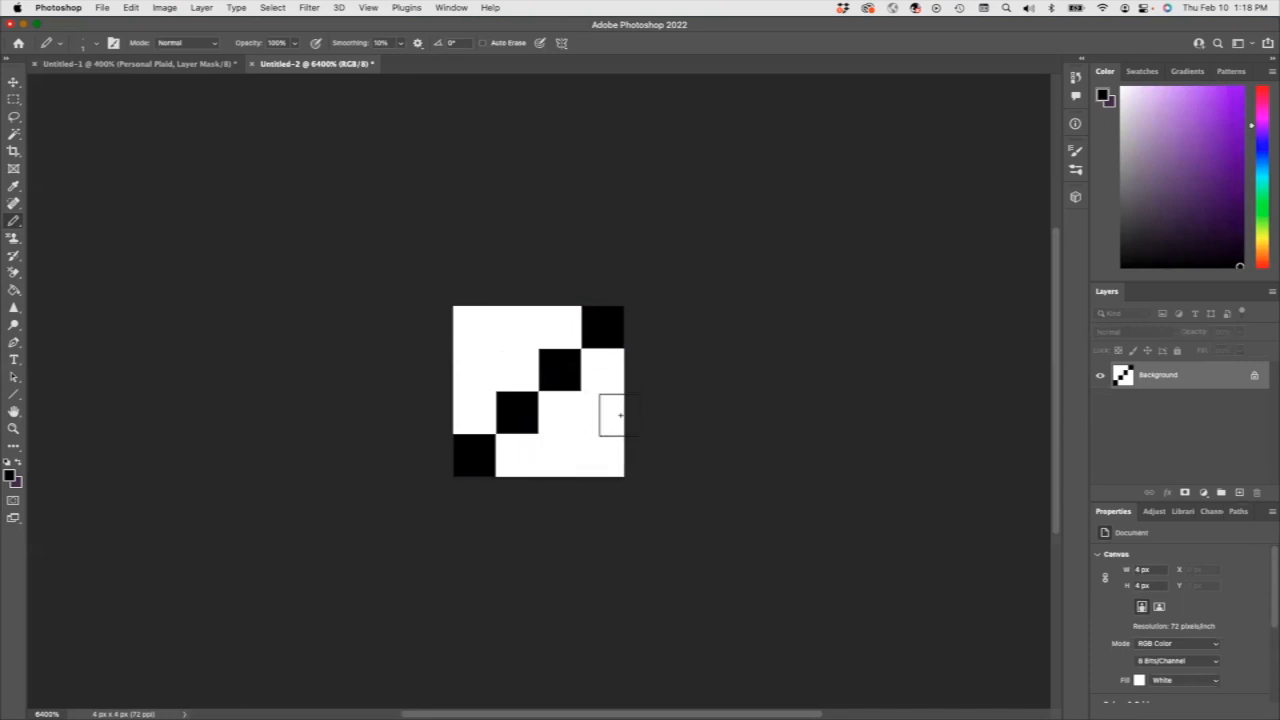
Select the whole canvas and define the black diagonal as a pattern named Right-hand twill.
click(101, 8)
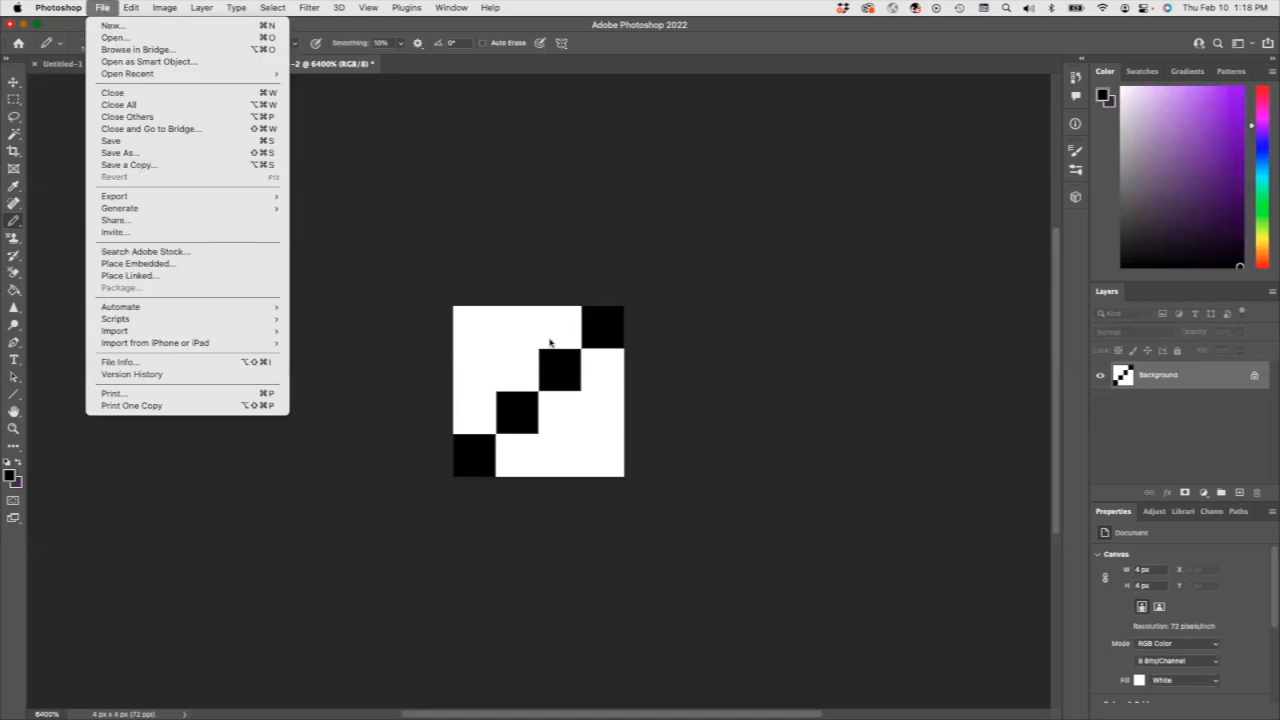
click(278, 27)
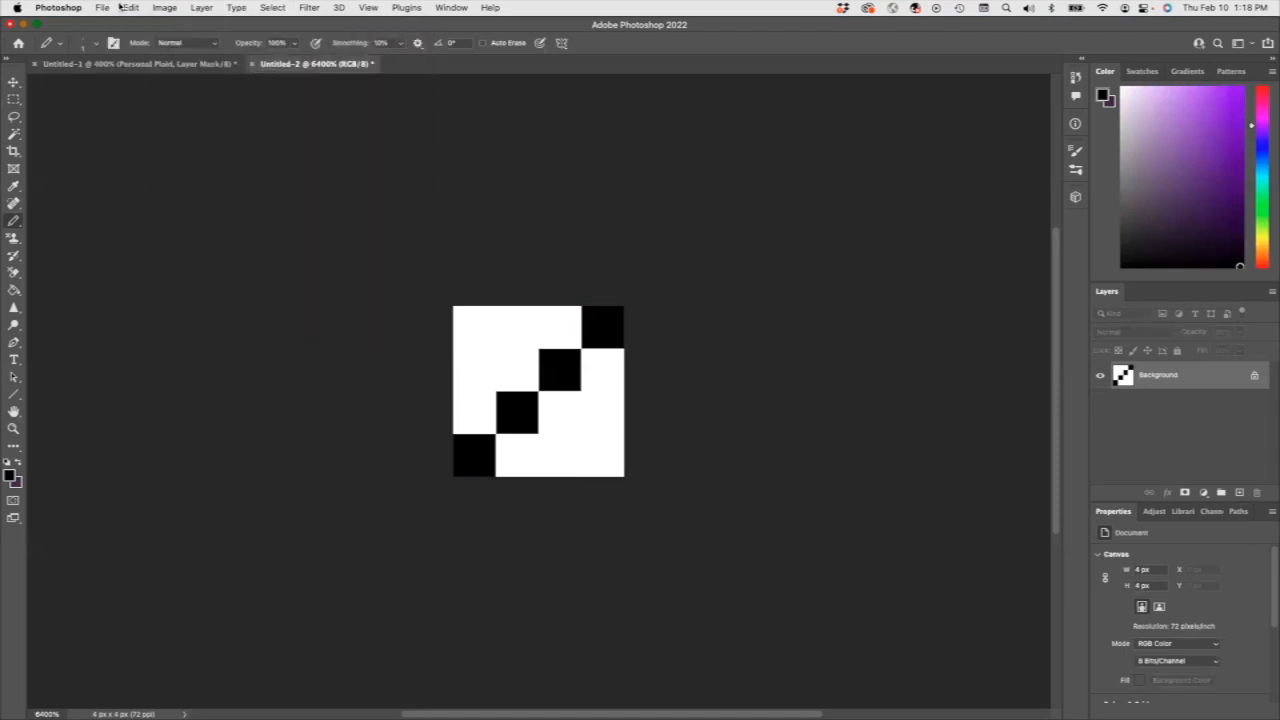
click(102, 8)
mouse_move(131, 8)
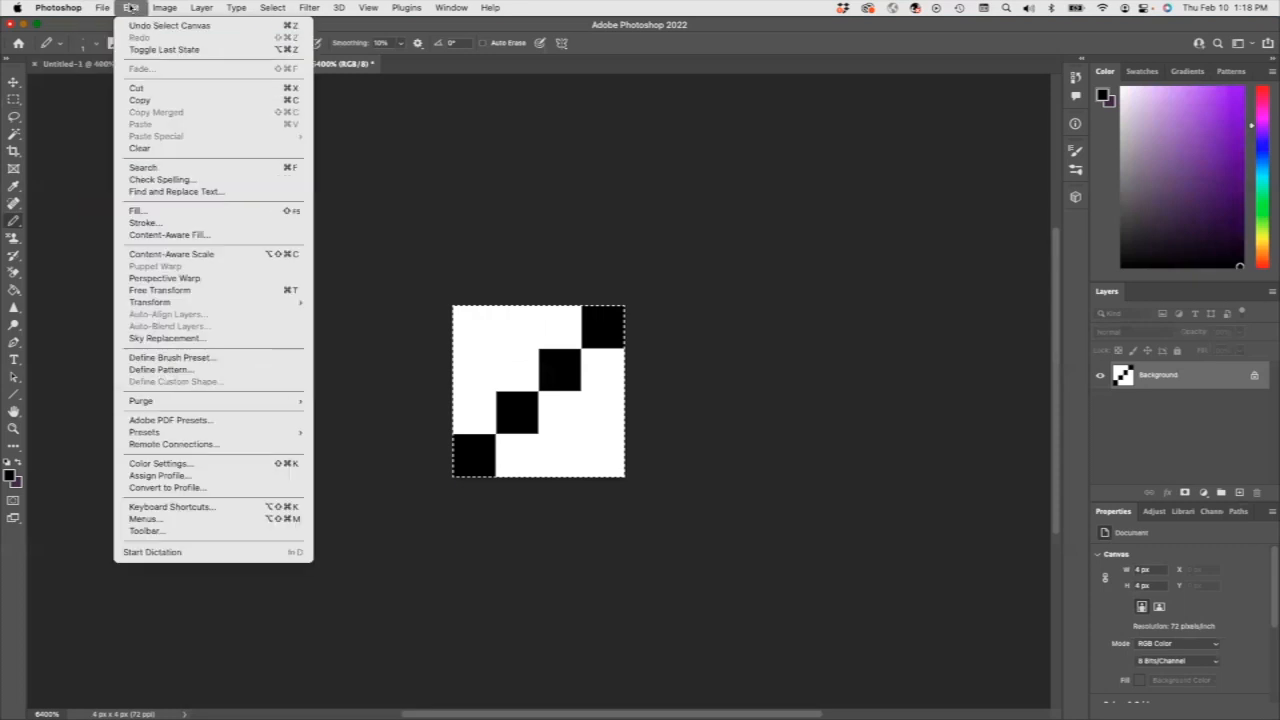
click(202, 371)
text(Tight-)
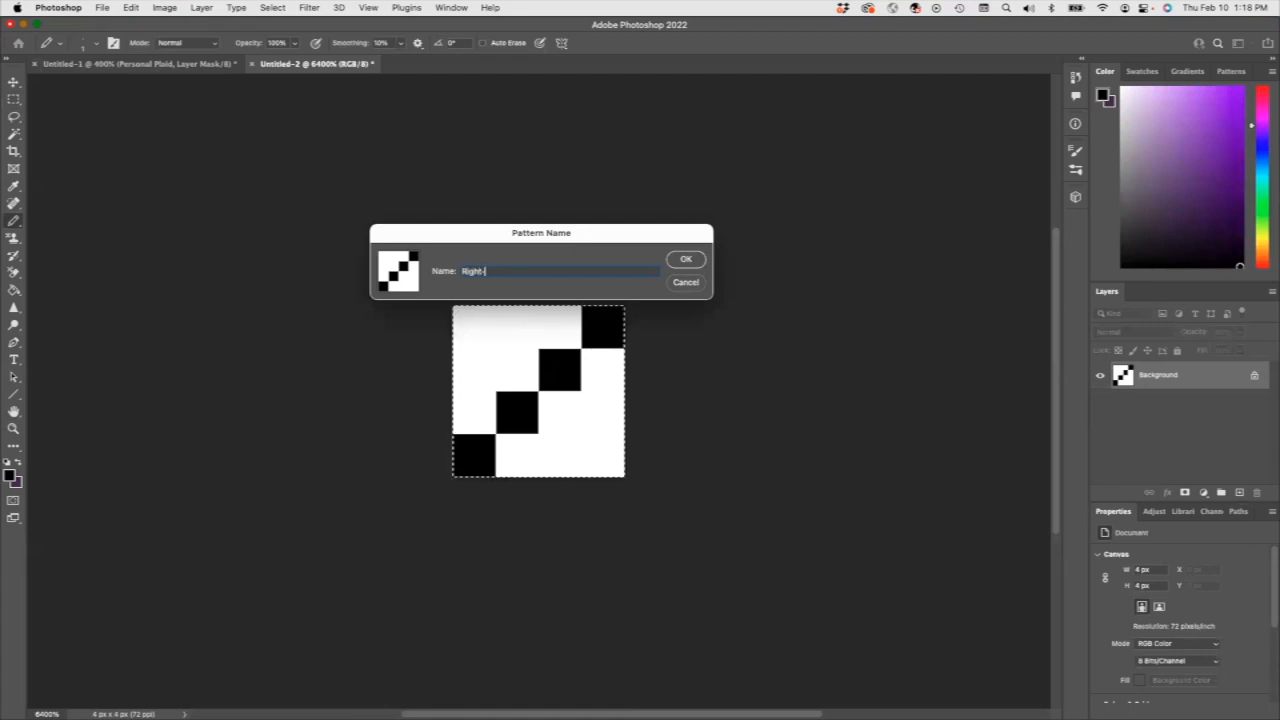
text(hand twill)
click(694, 263)
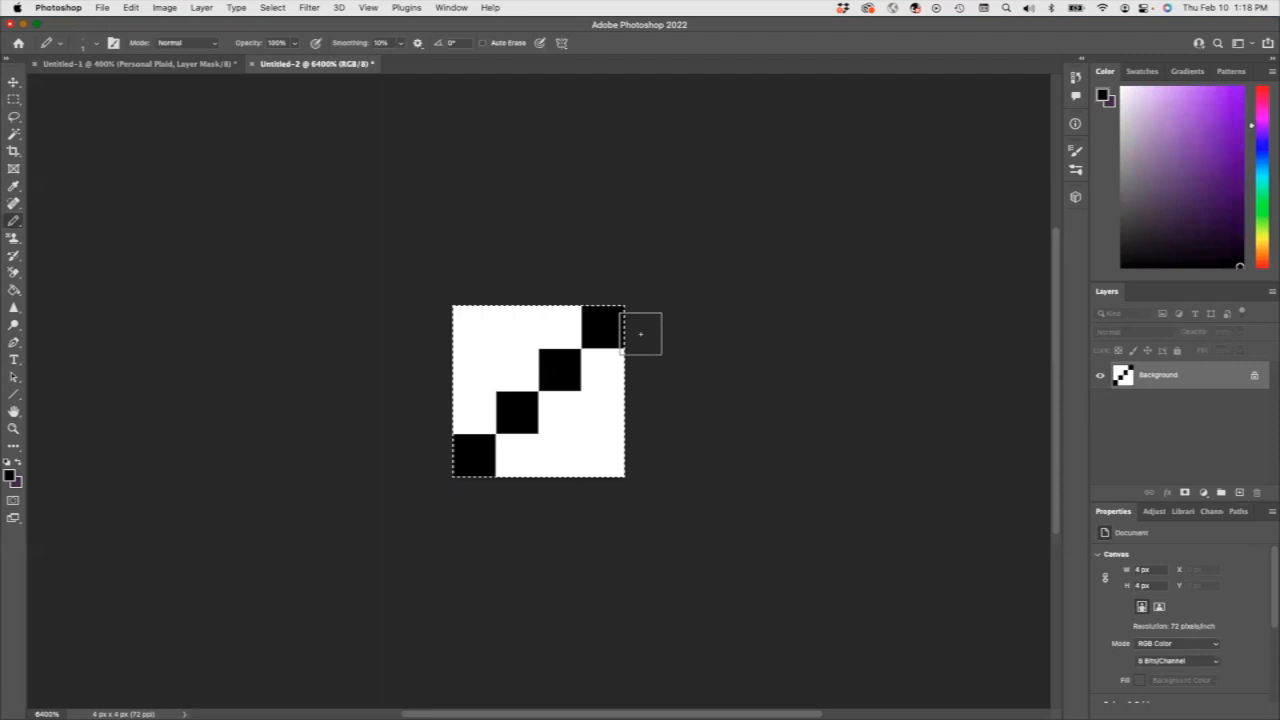
Return to the striped plaid document Untitled-1 and check its Image Size settings.
click(163, 64)
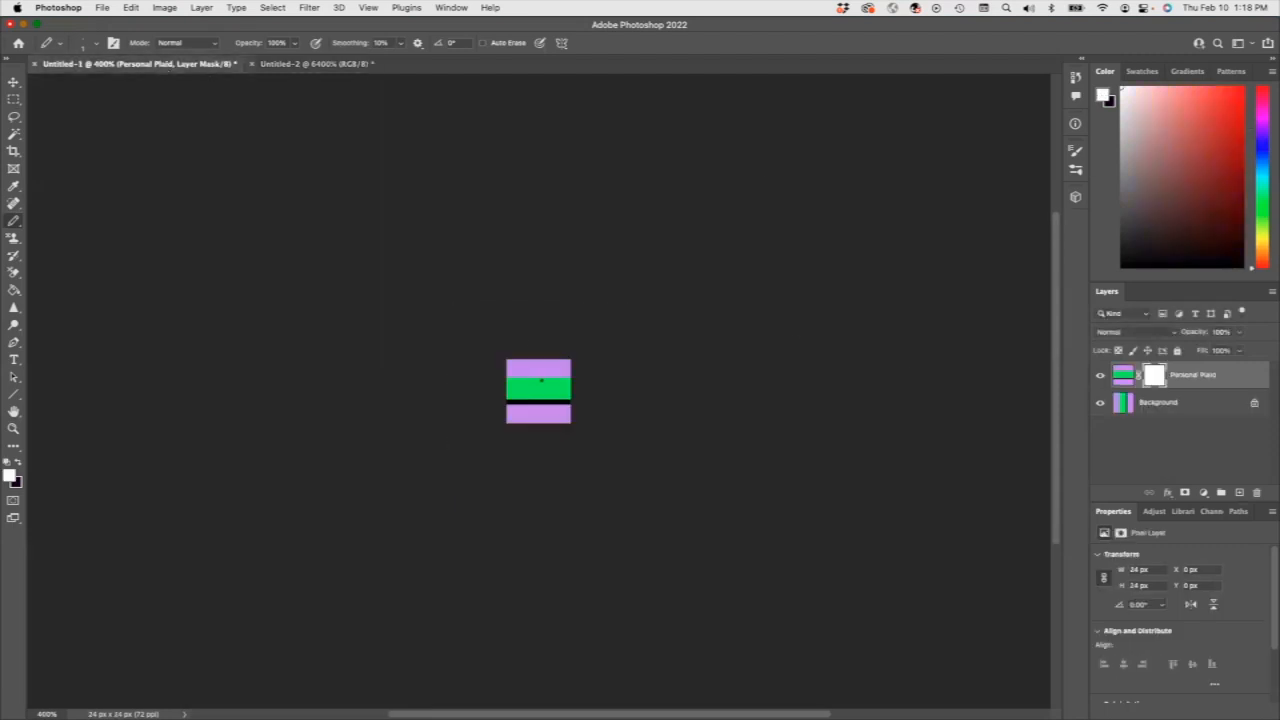
click(165, 8)
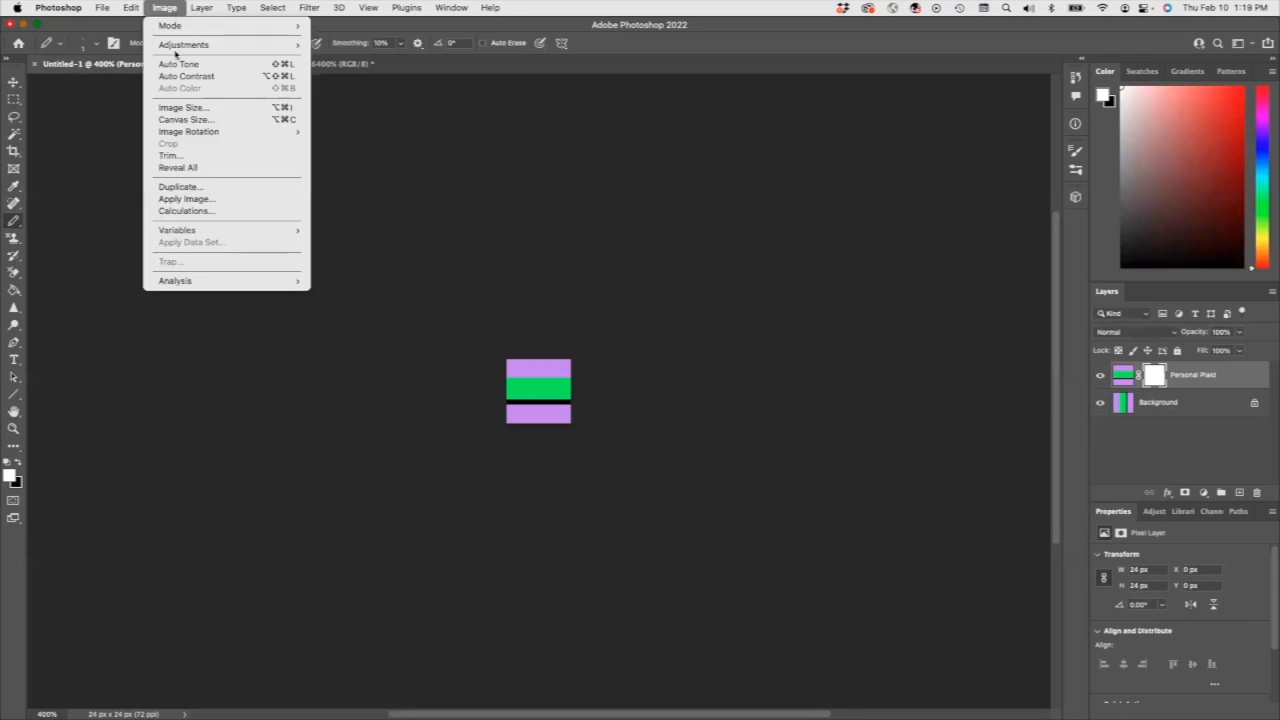
click(192, 107)
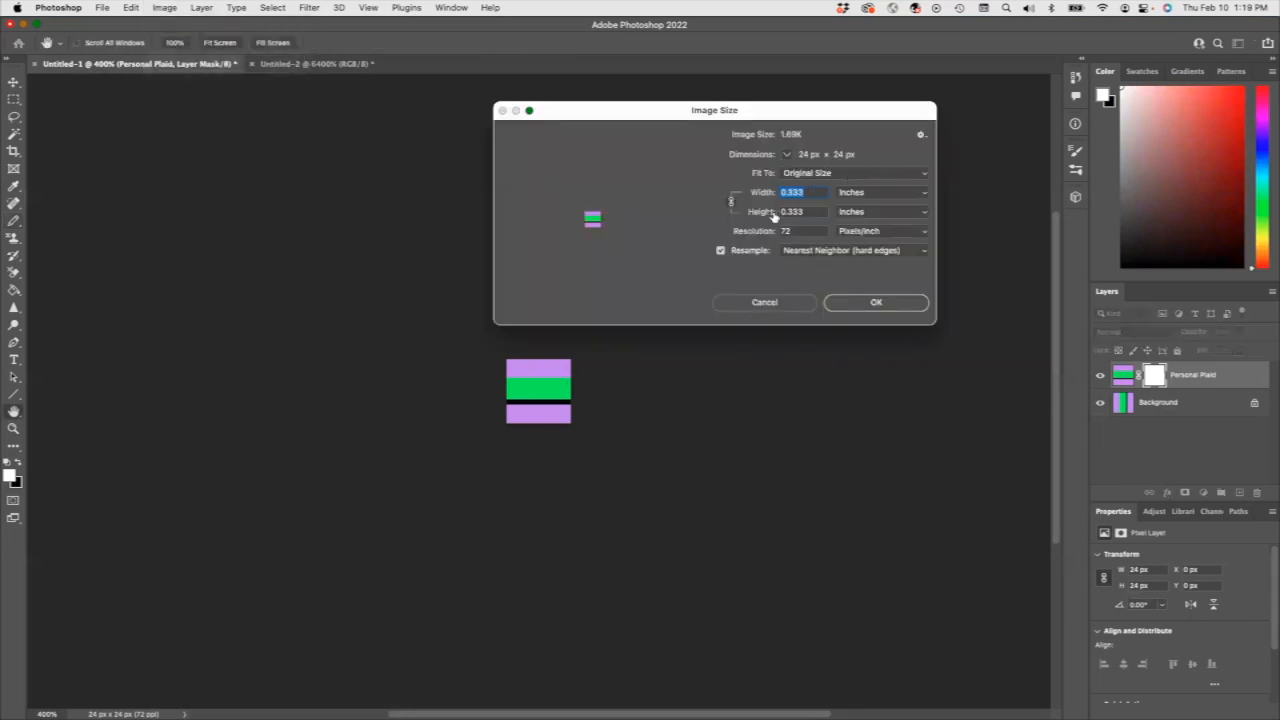
click(765, 302)
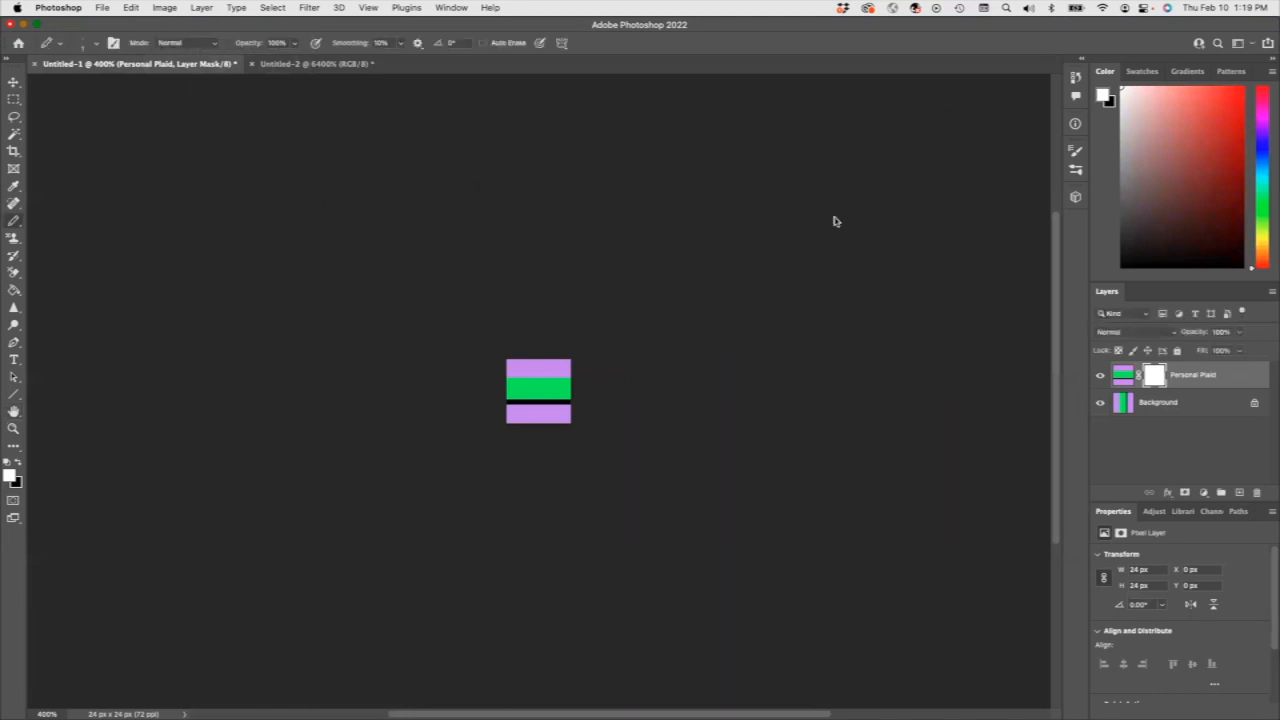
Fill the Personal Plaid layer's mask with the black diagonal Right-hand twill pattern.
click(1156, 376)
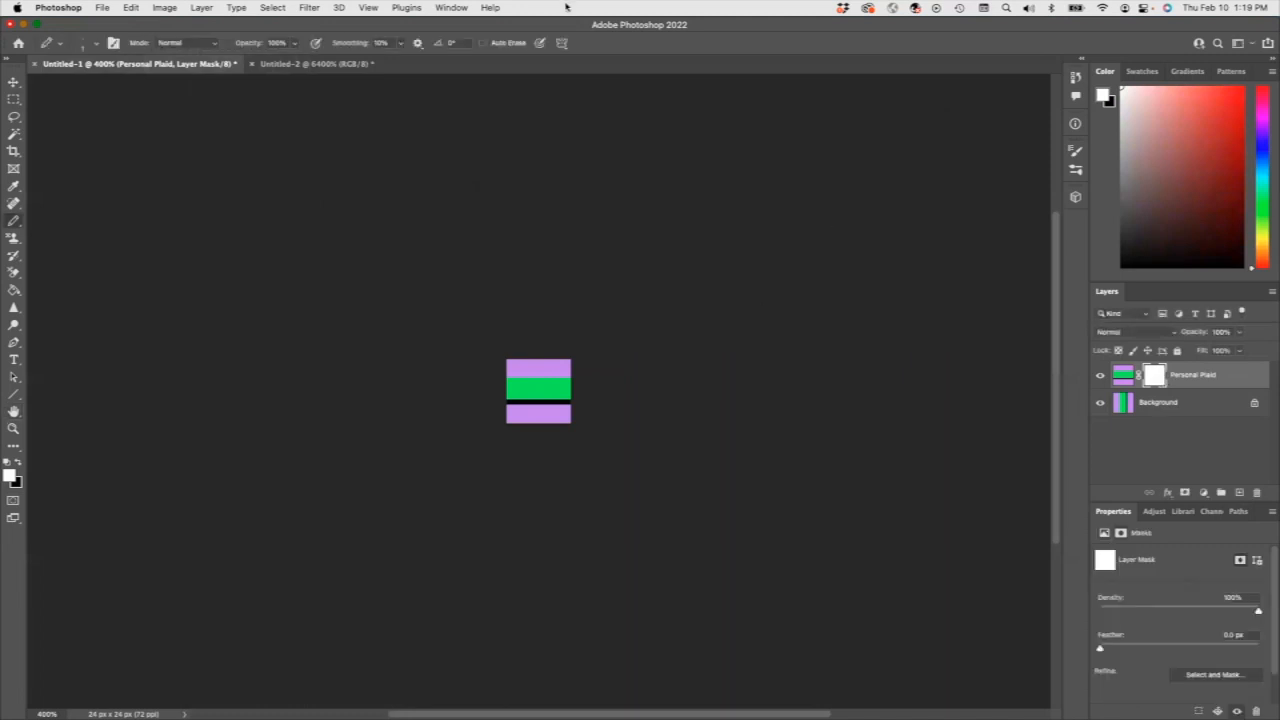
click(131, 7)
click(140, 211)
click(828, 286)
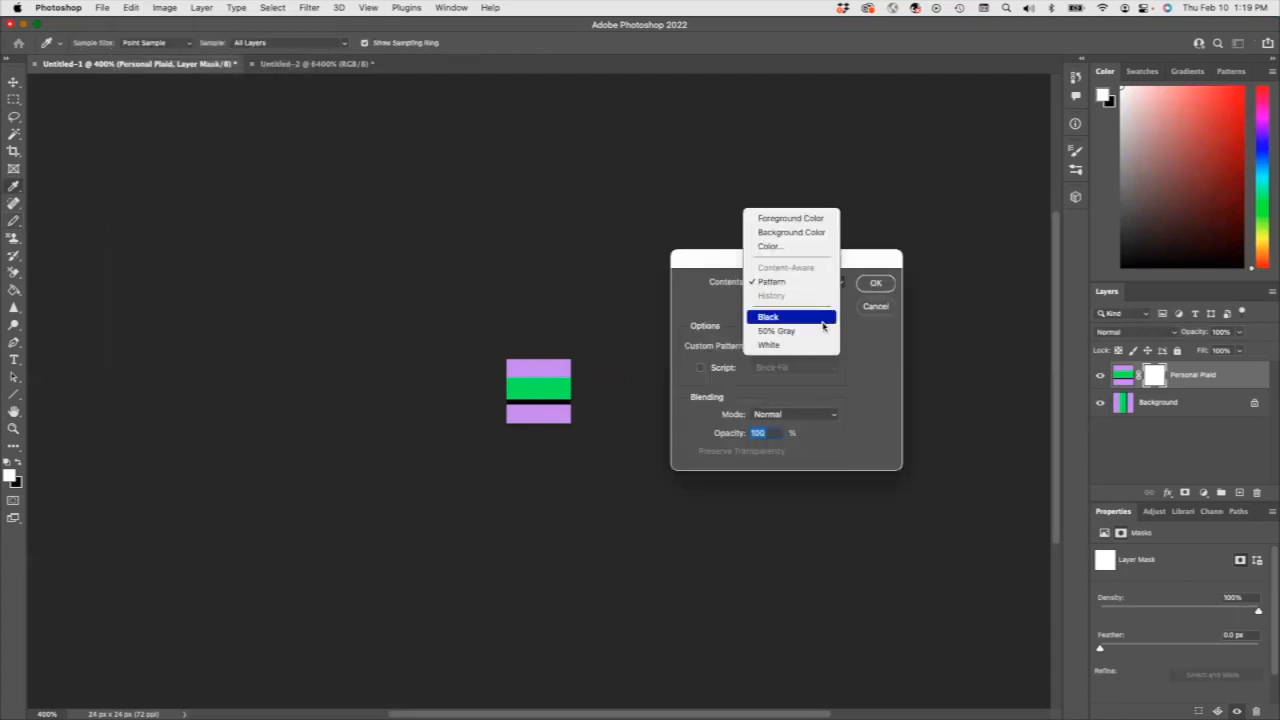
click(842, 280)
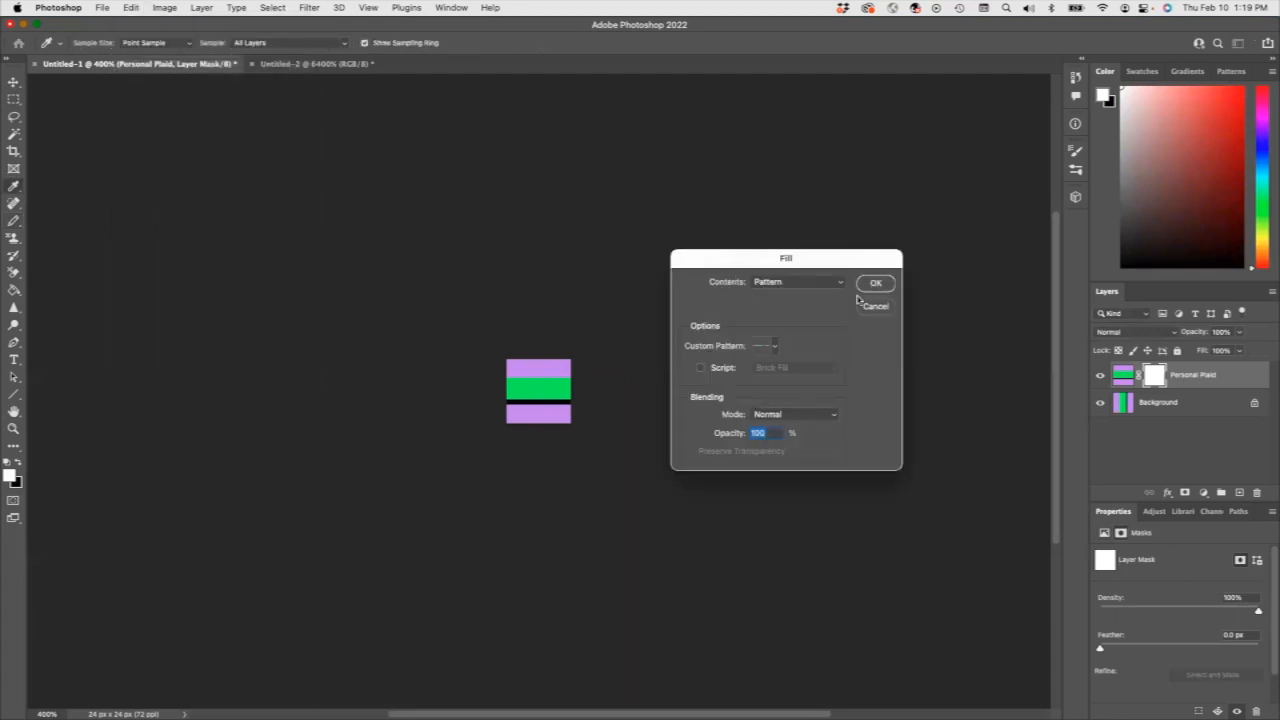
click(772, 346)
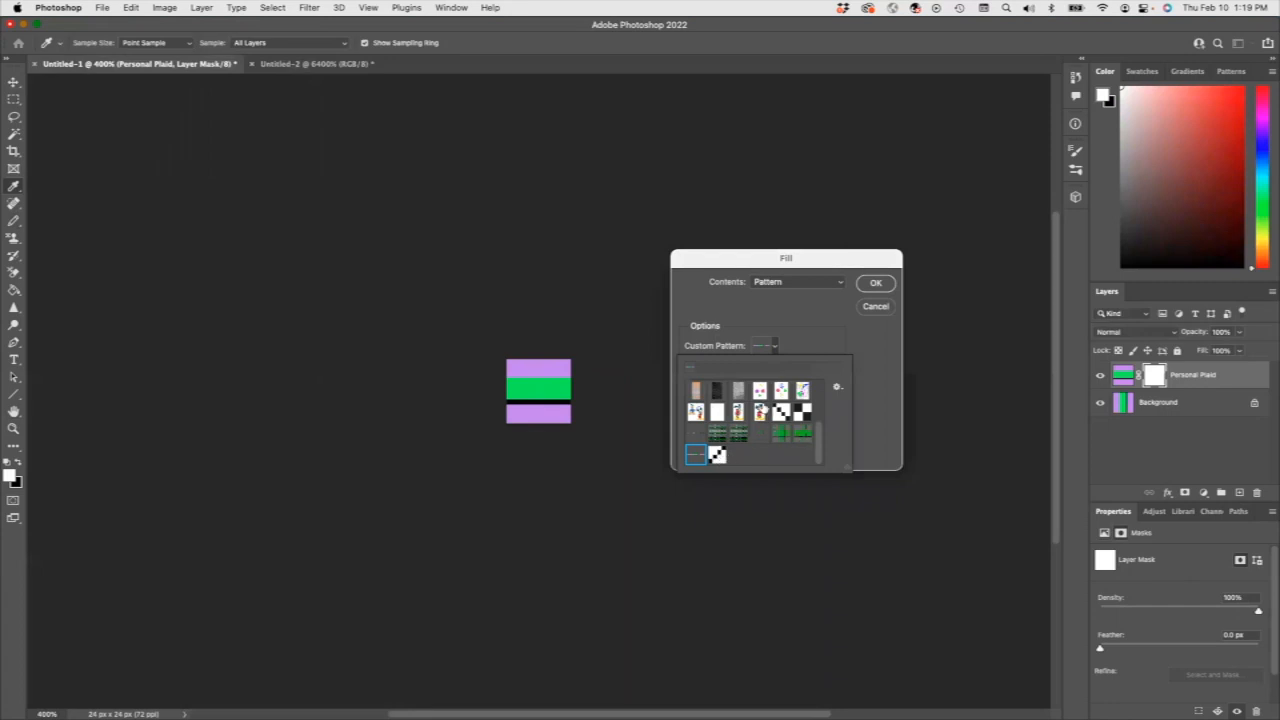
click(717, 455)
click(874, 285)
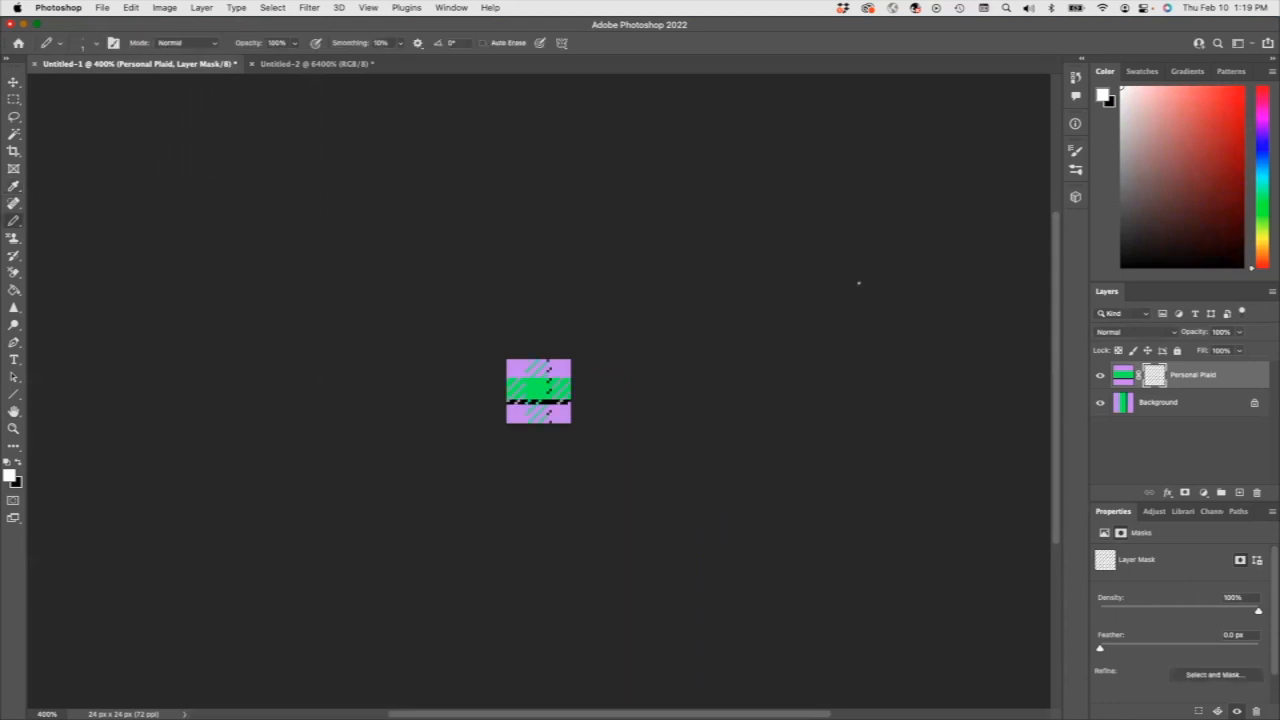
Resize the plaid image to 96 by 96 pixels with Nearest Neighbor (hard edges) resampling.
click(164, 8)
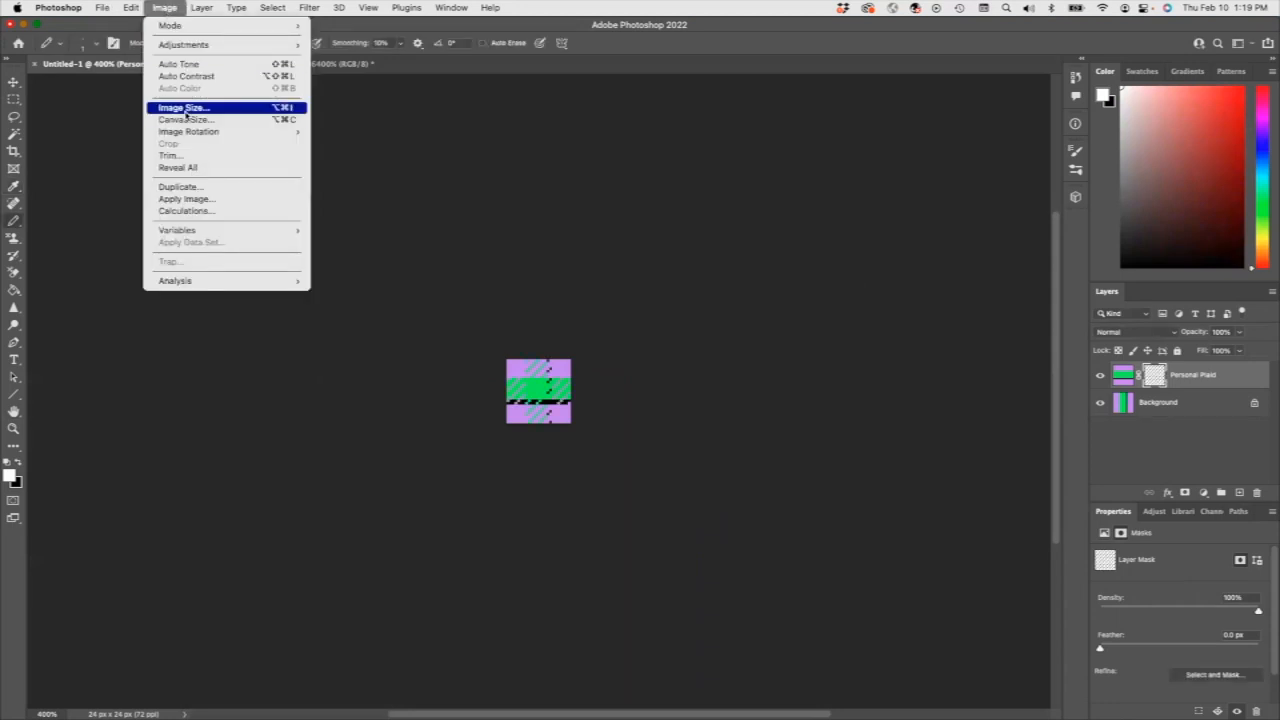
click(186, 107)
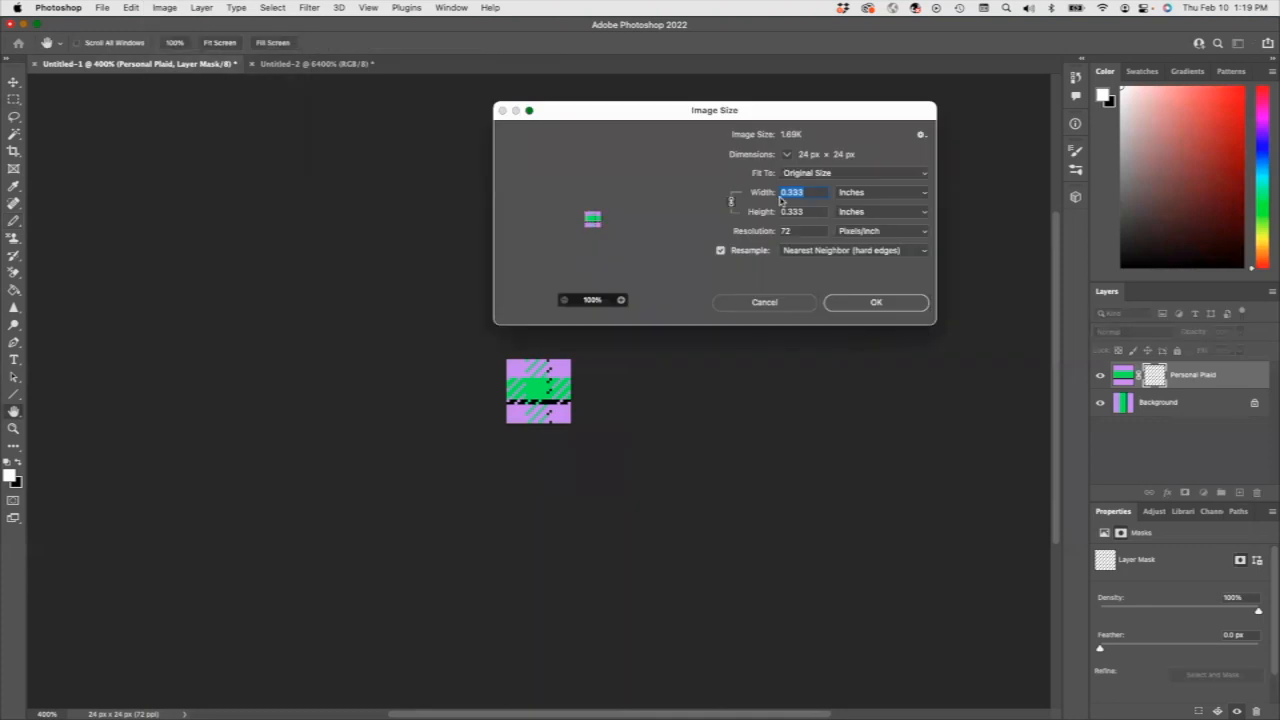
click(876, 193)
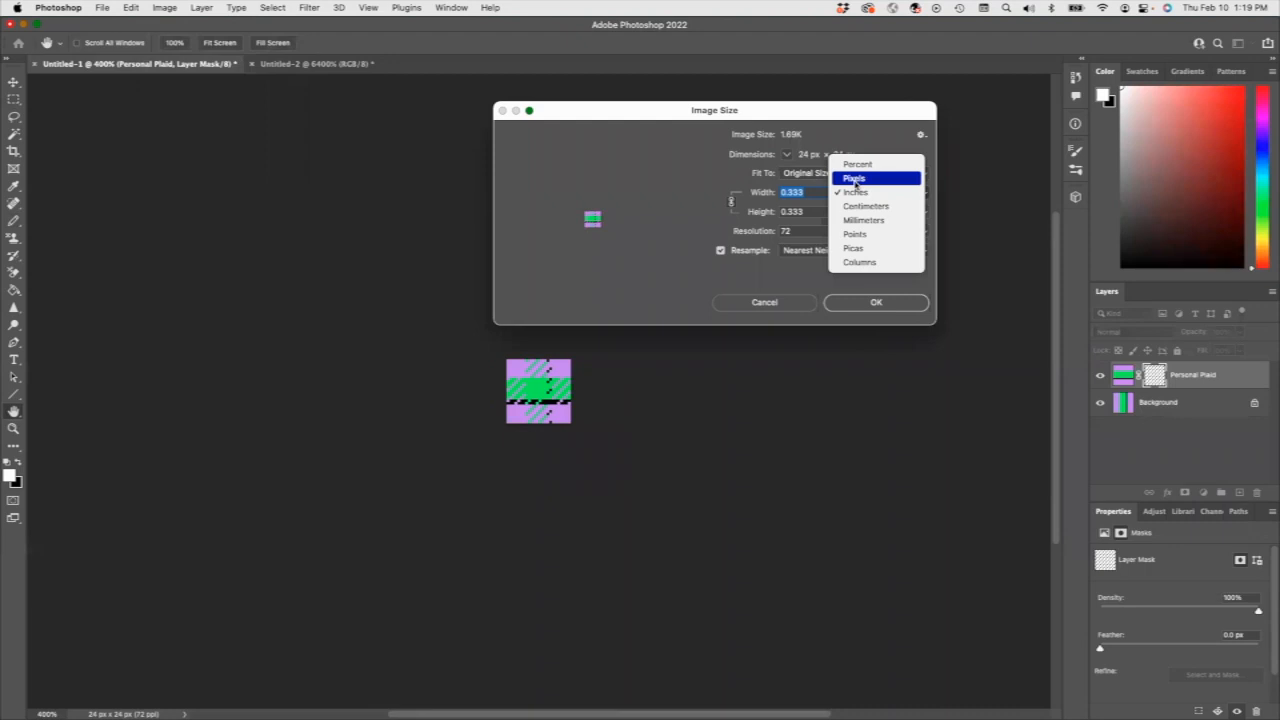
click(852, 178)
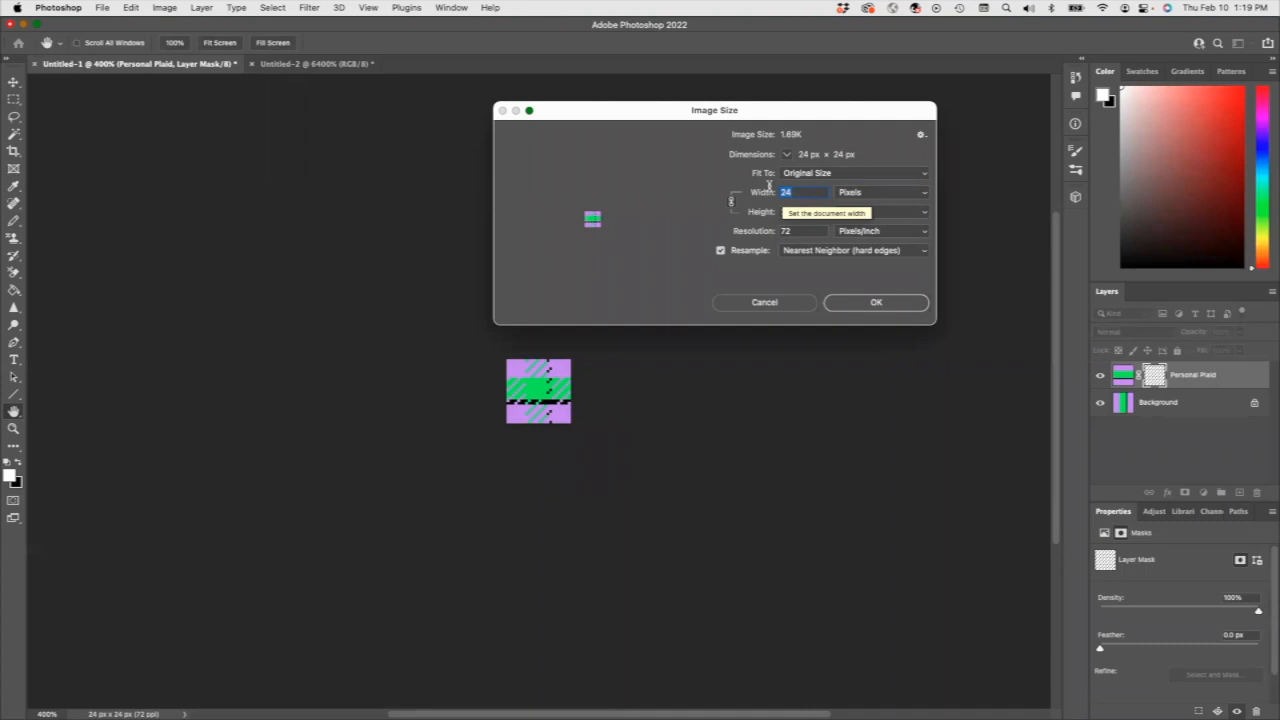
text(96)
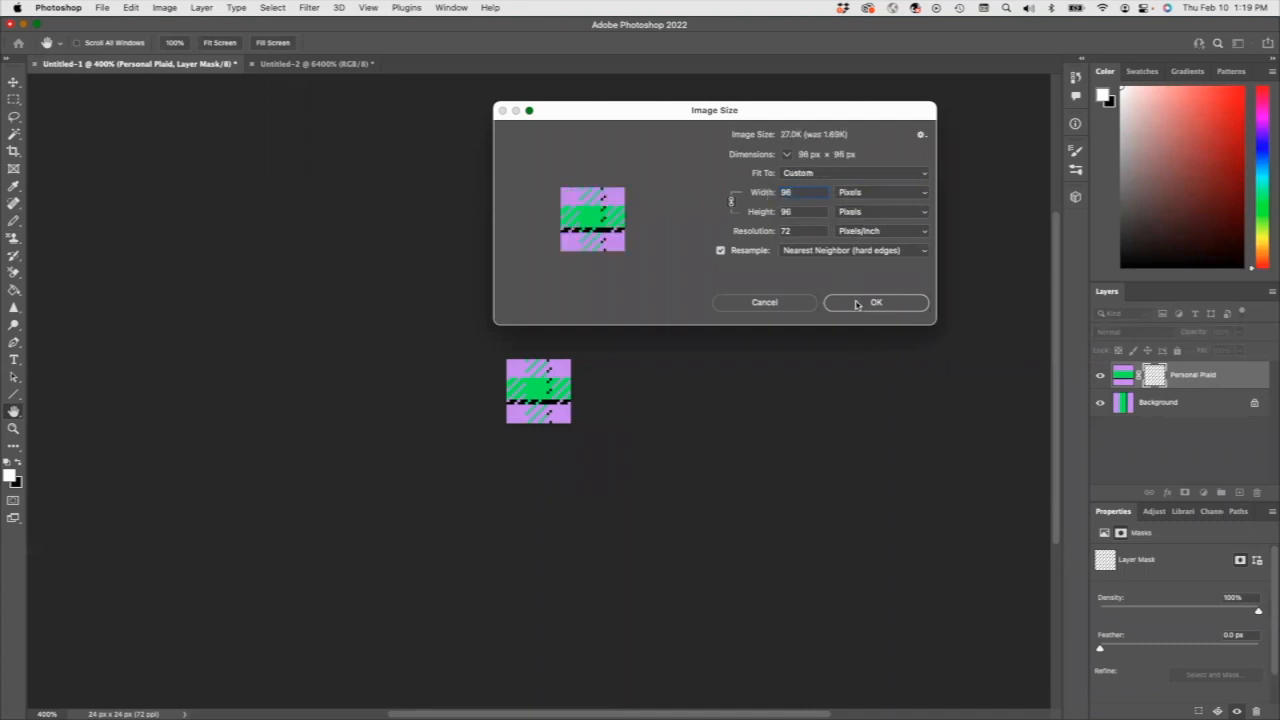
click(845, 252)
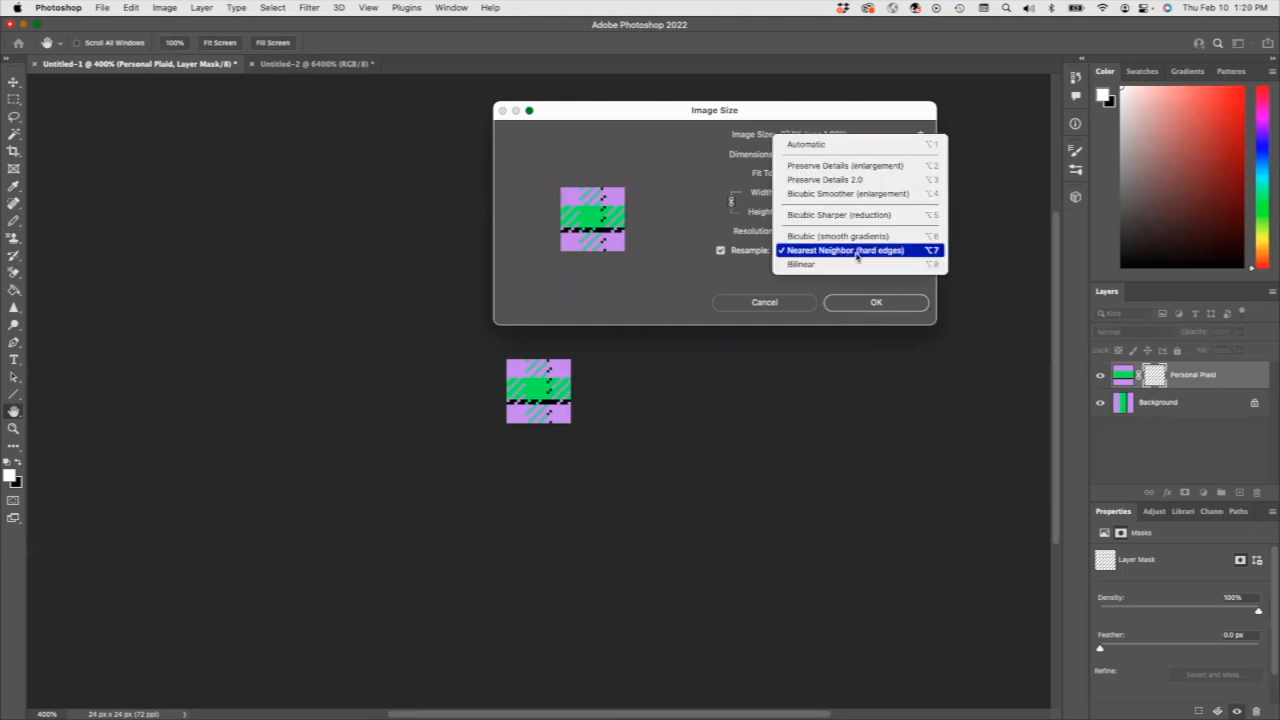
click(855, 251)
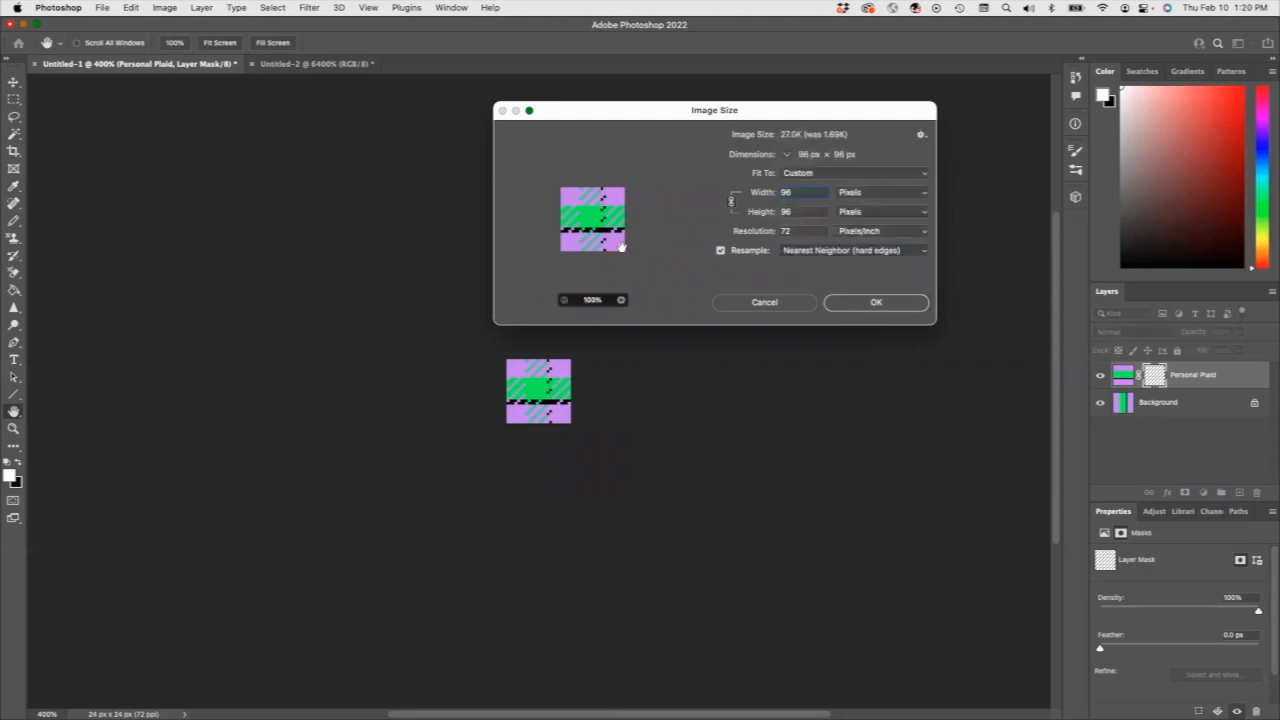
click(876, 303)
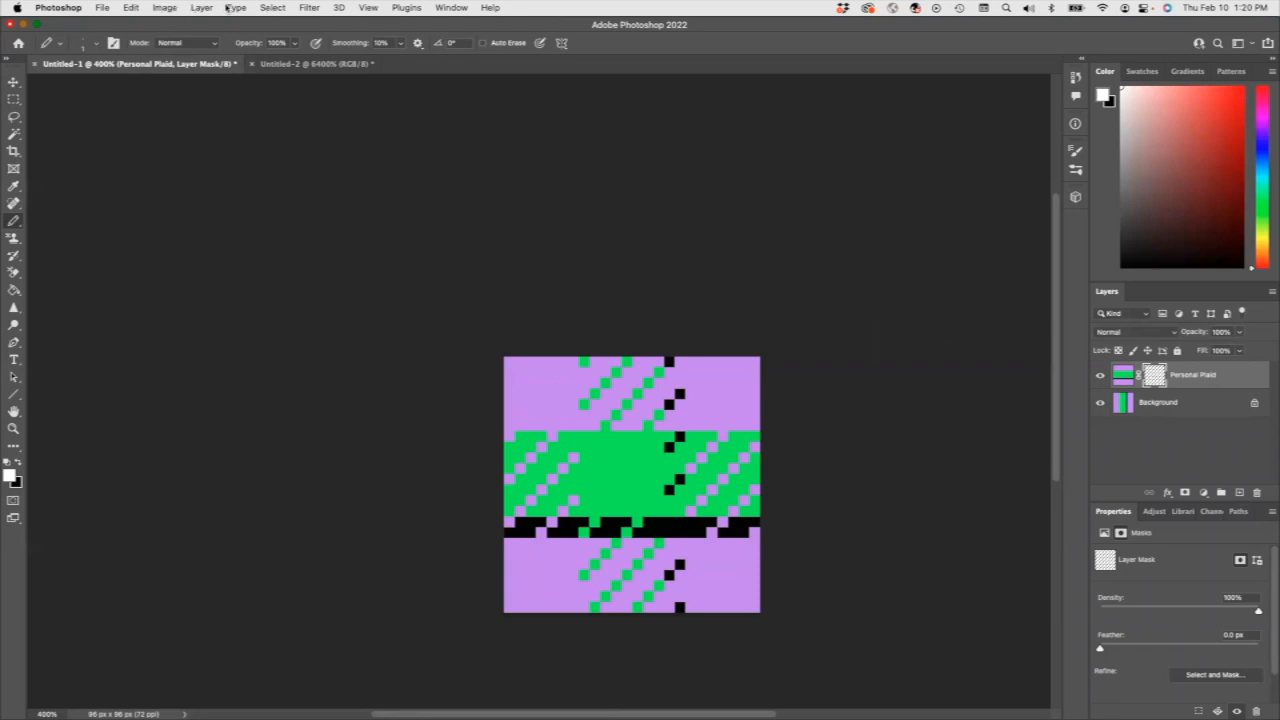
Select the whole canvas and, with the Background layer active, define the plaid tile as a pattern named Pers.
click(273, 8)
click(270, 25)
click(131, 7)
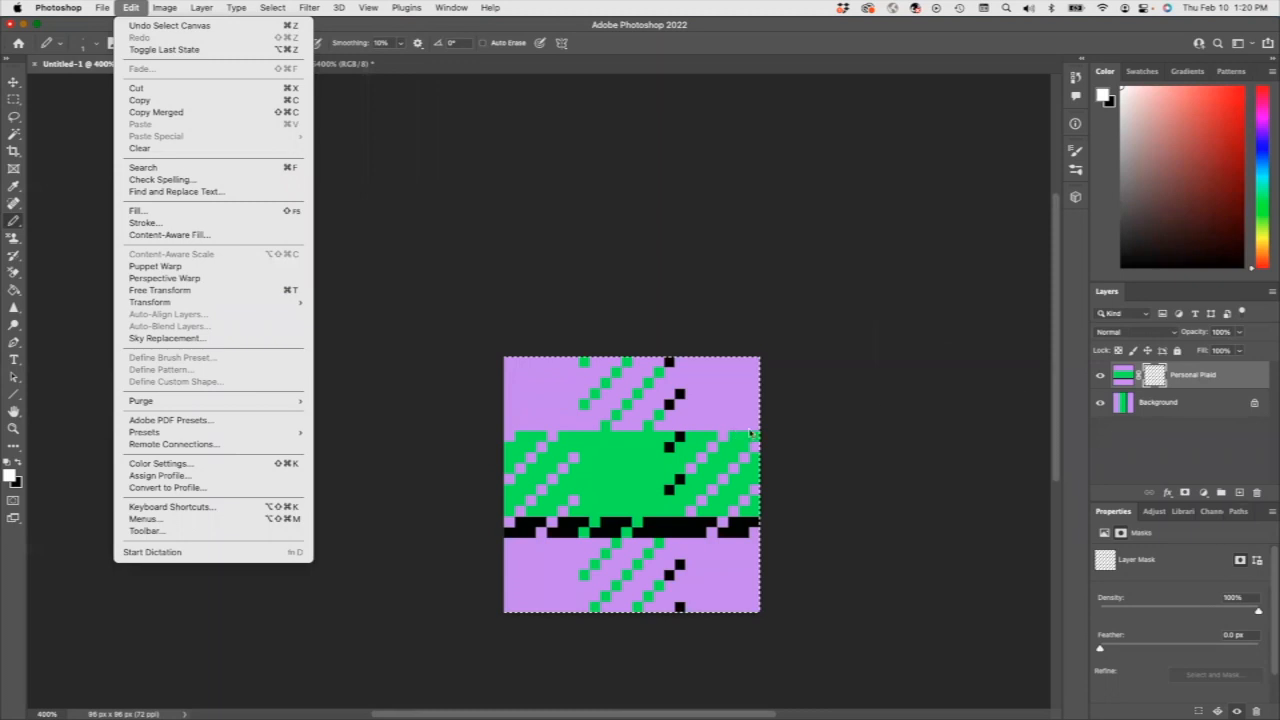
click(1163, 404)
click(1163, 404)
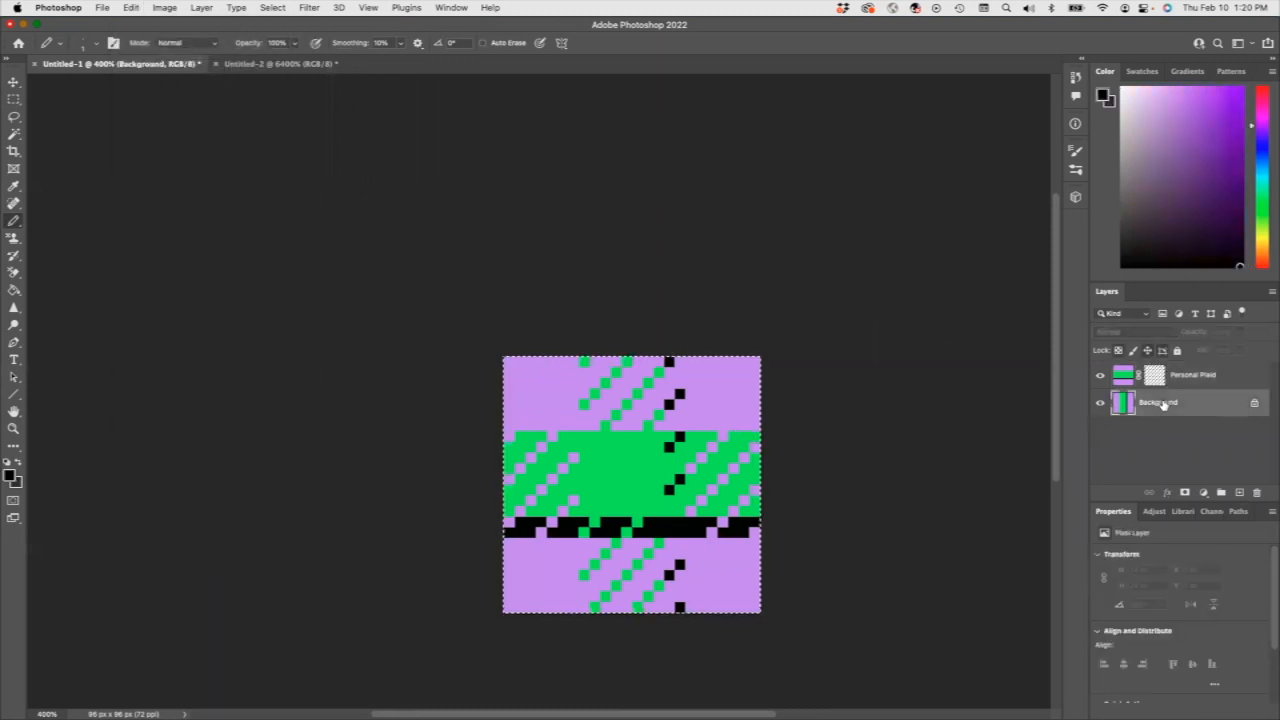
click(131, 7)
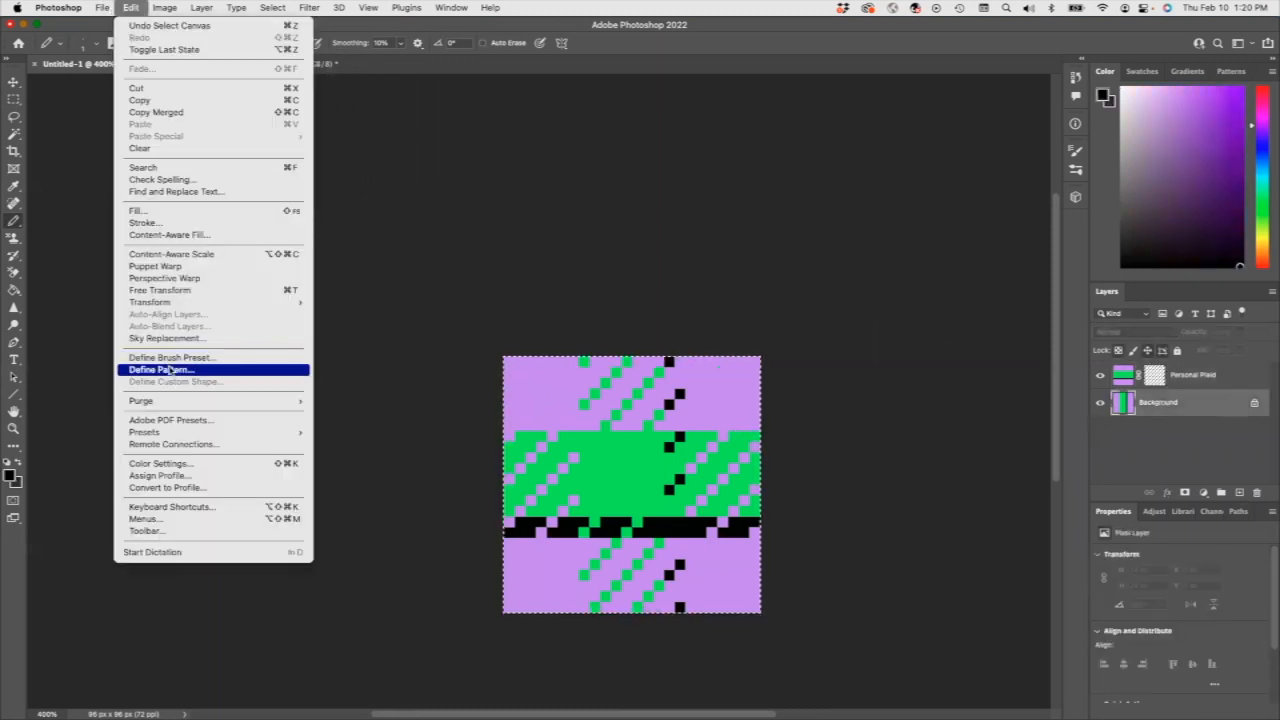
click(195, 368)
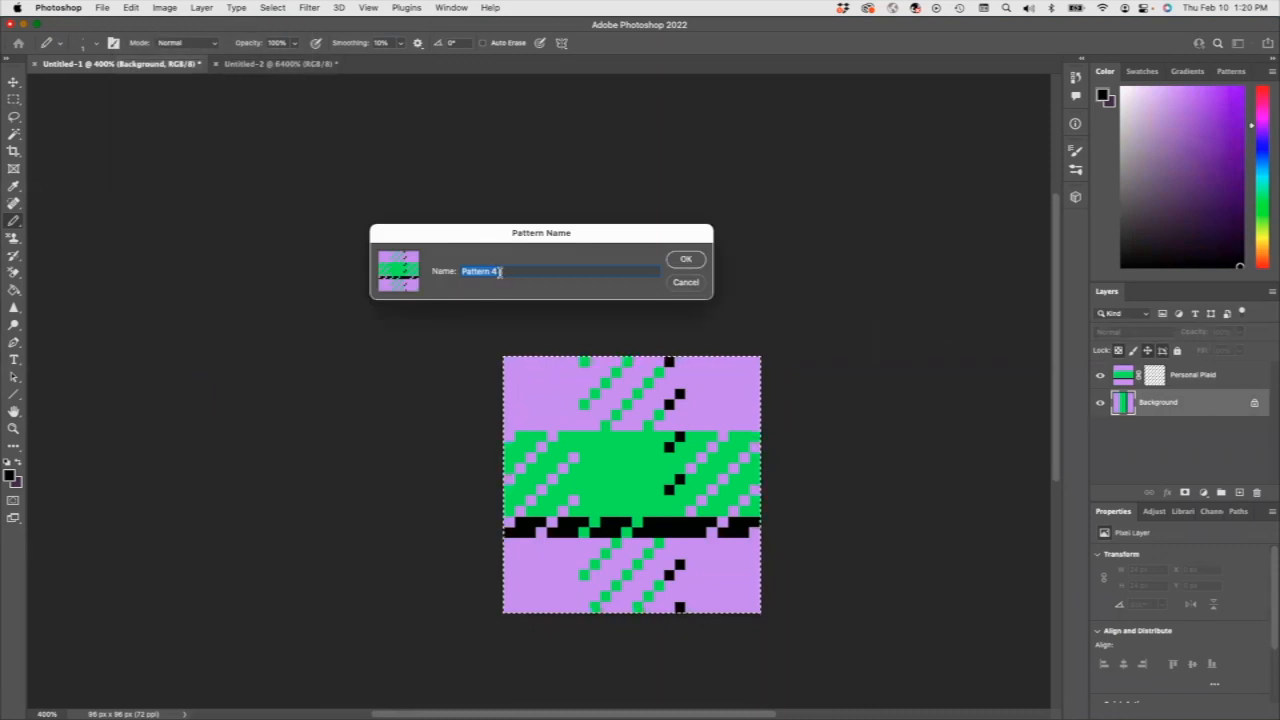
text(Personal)
click(694, 261)
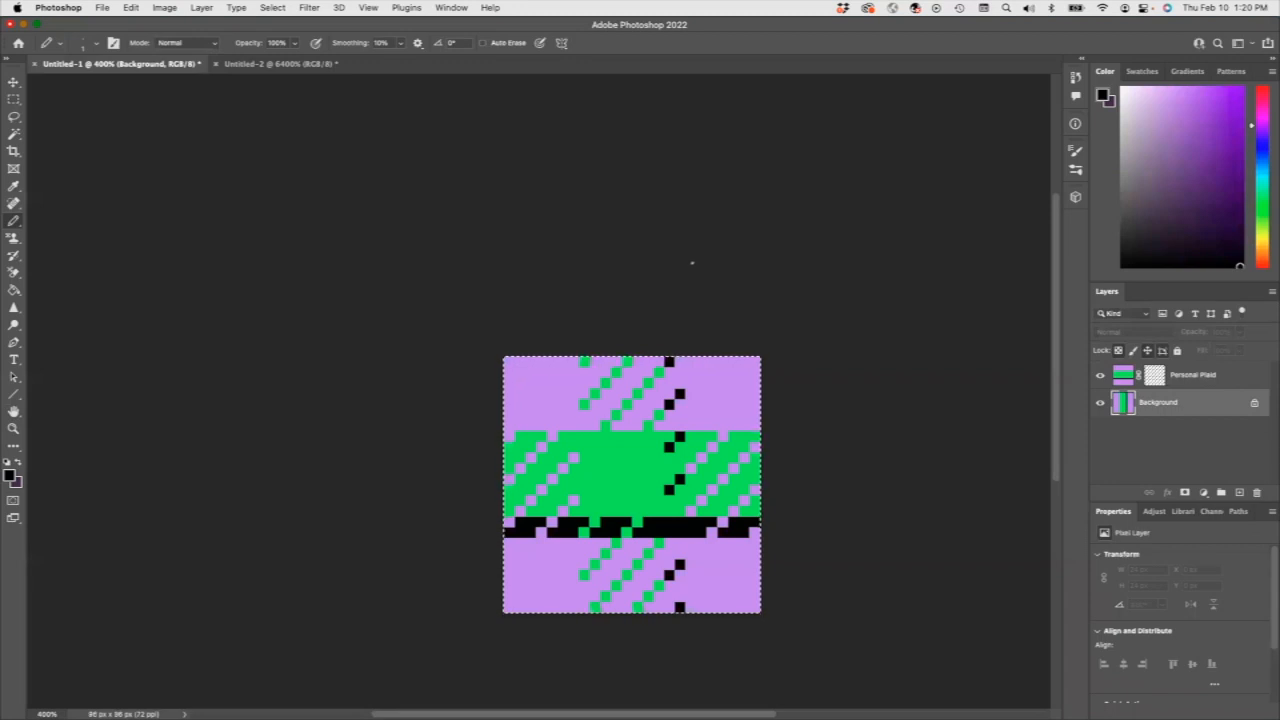
Create a new Letter-size print document, 8.5 by 11 inches, with the resolution set to 72 pixels per inch.
click(102, 8)
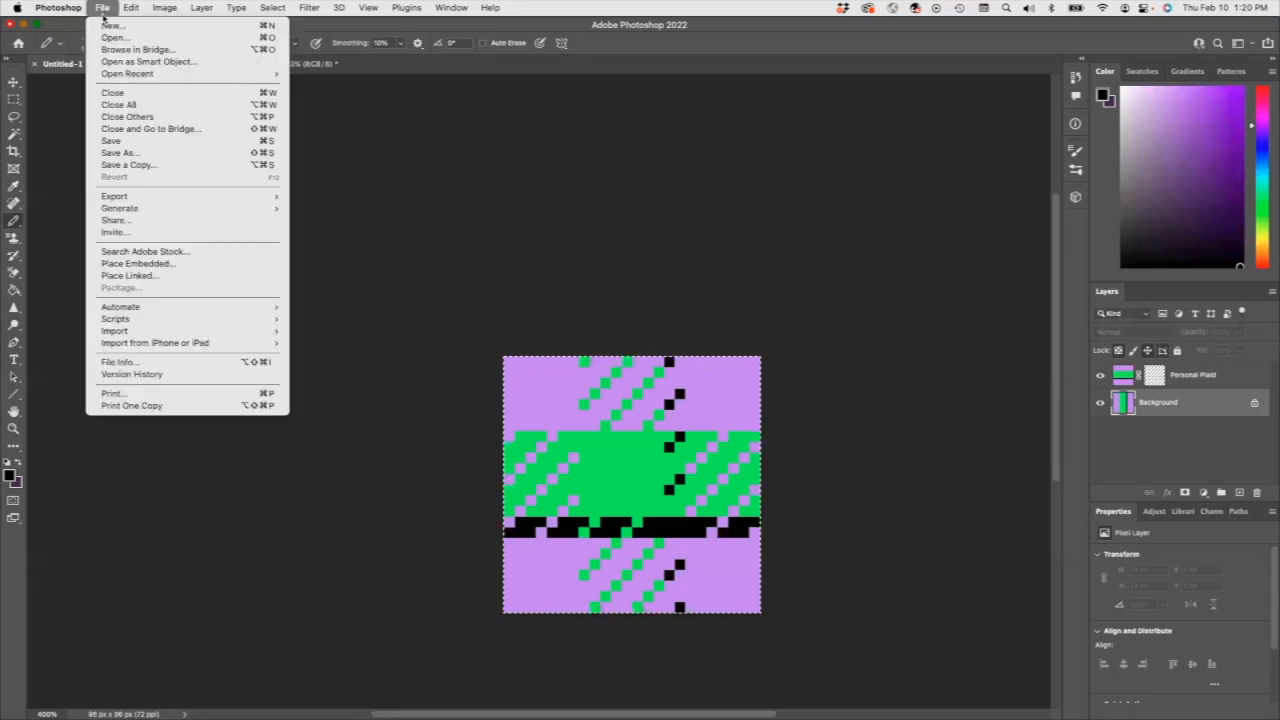
click(115, 33)
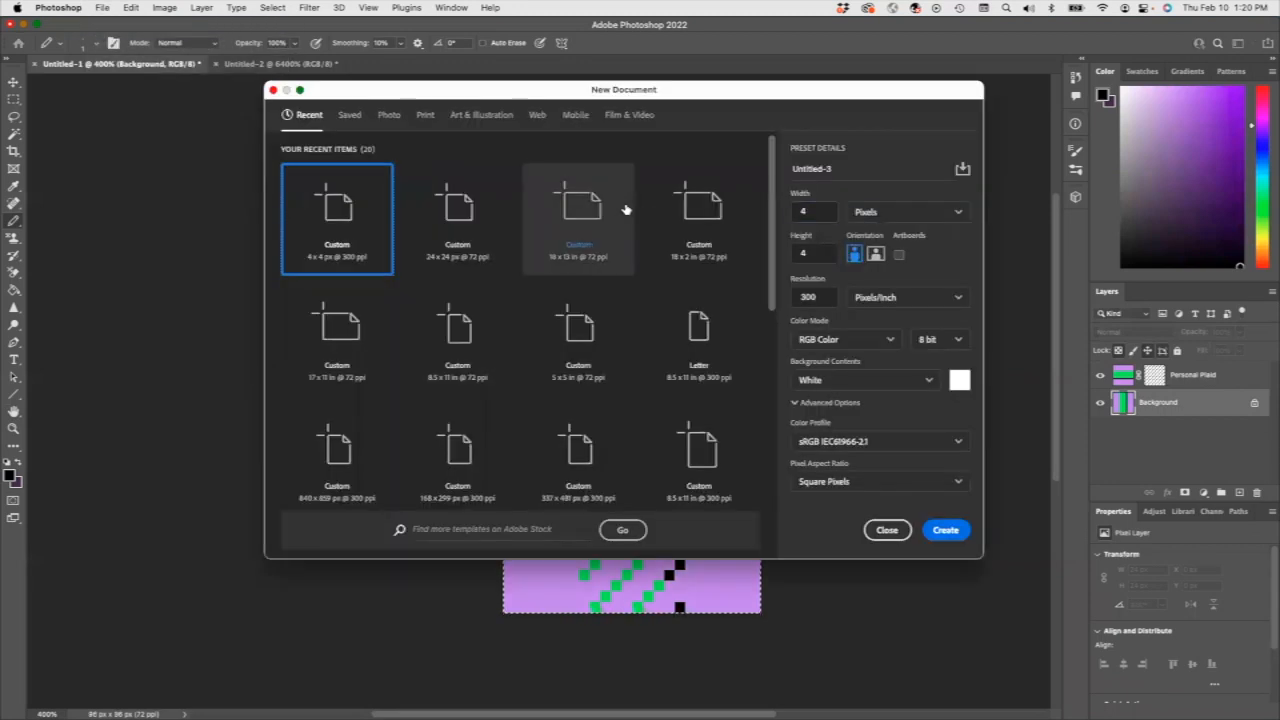
click(425, 116)
double_click(828, 299)
text(79)
text(2)
click(945, 530)
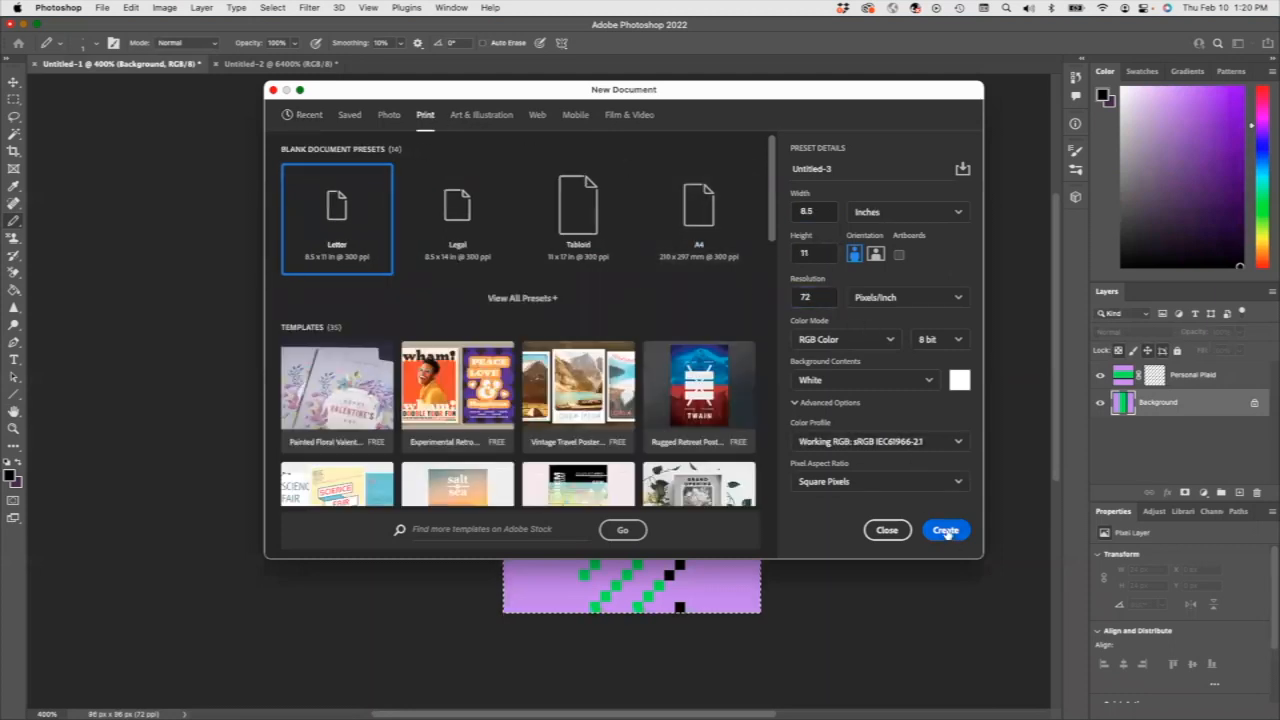
Fill the blank Letter page with the new plaid pattern and compare it with the original tile in Untitled-1.
click(140, 8)
click(155, 209)
click(773, 346)
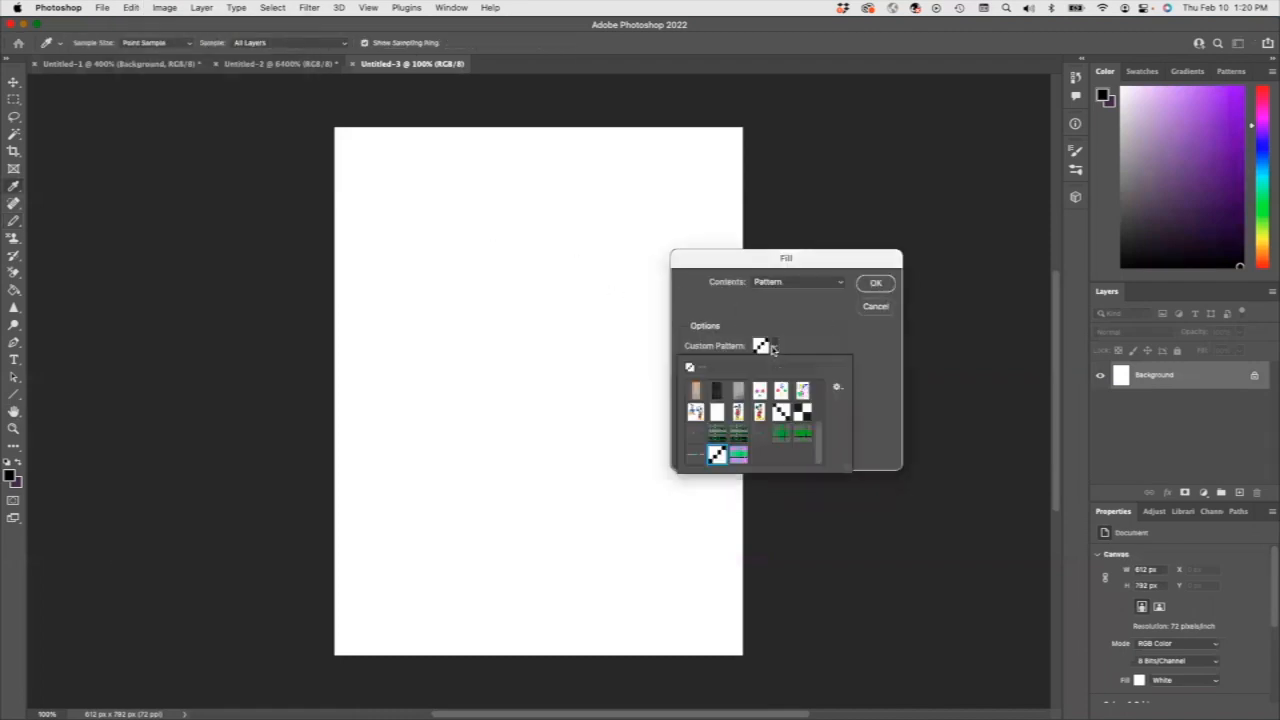
click(738, 456)
click(875, 283)
click(875, 283)
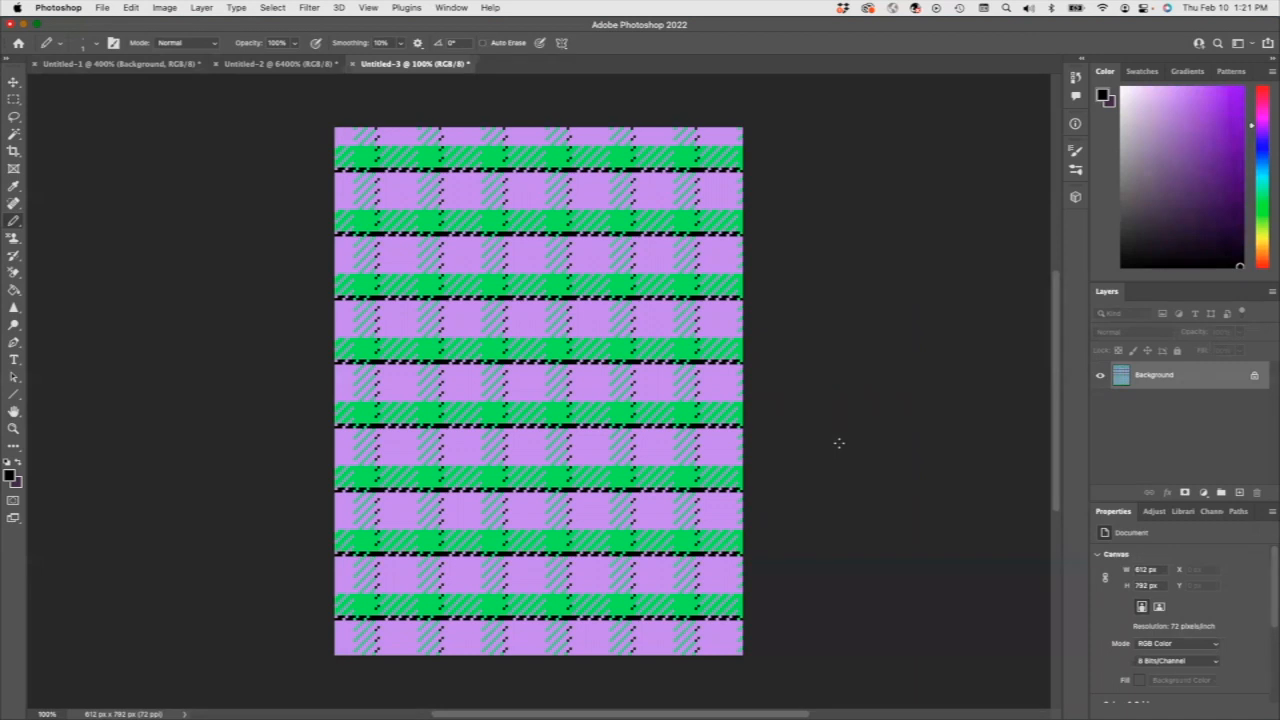
click(143, 66)
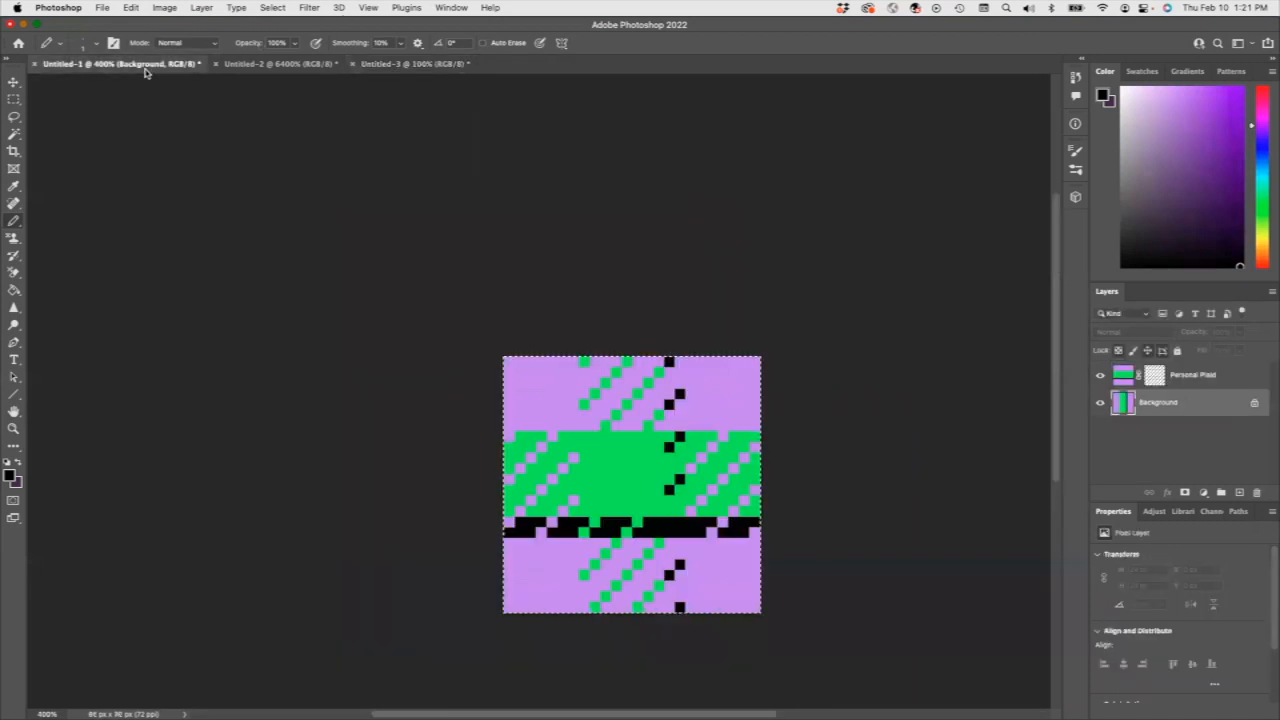
click(386, 65)
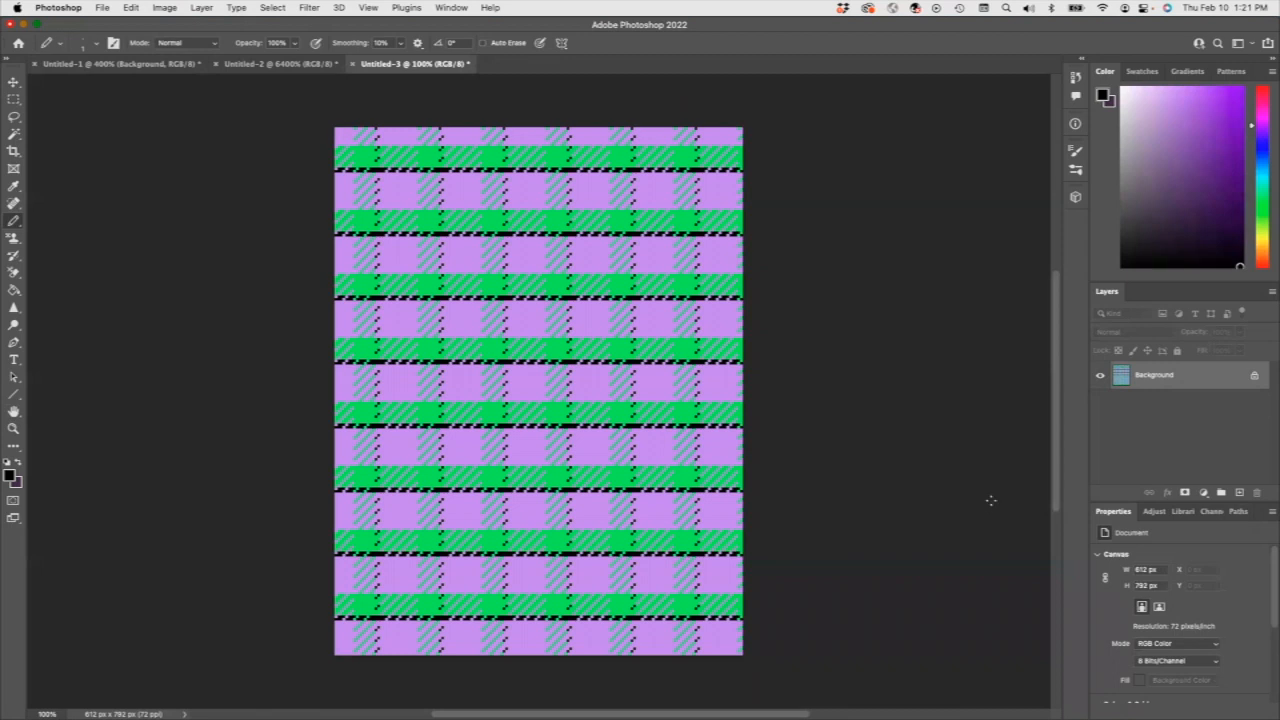
Copy a plaid rectangle about 425 by 288 px from the Background's lower part onto a new layer, and hide the Background.
click(1240, 494)
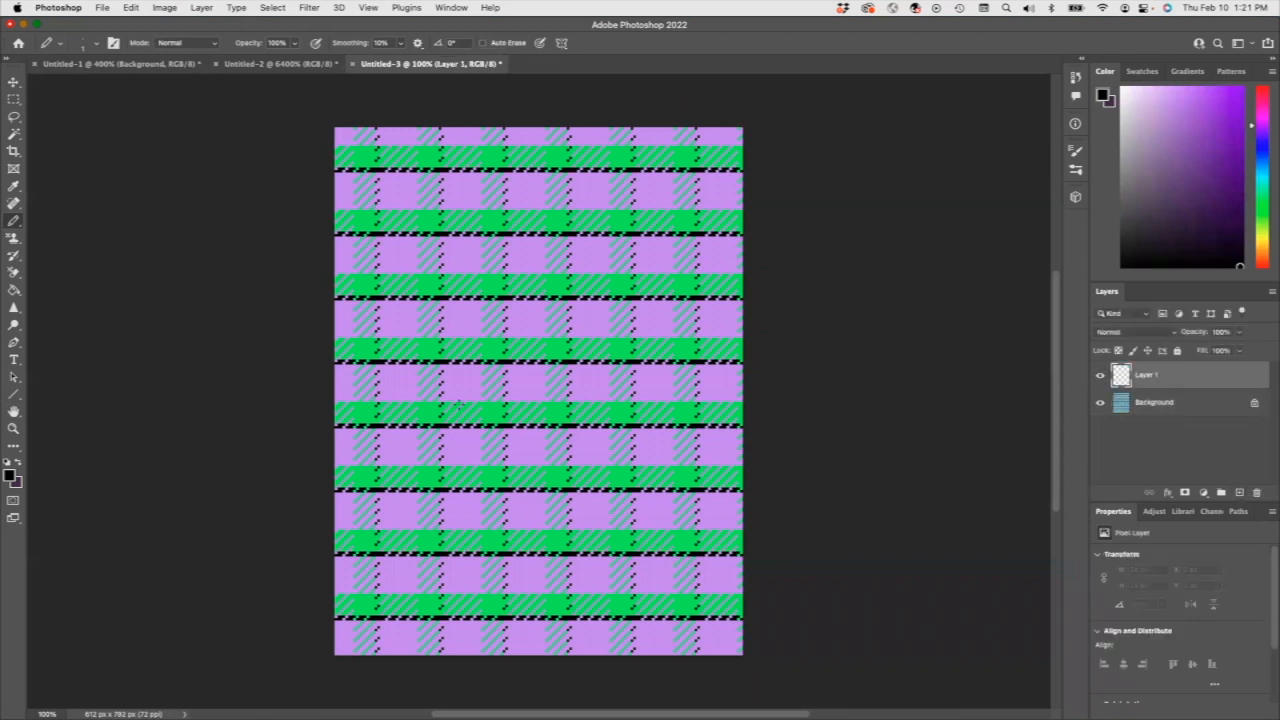
click(1114, 405)
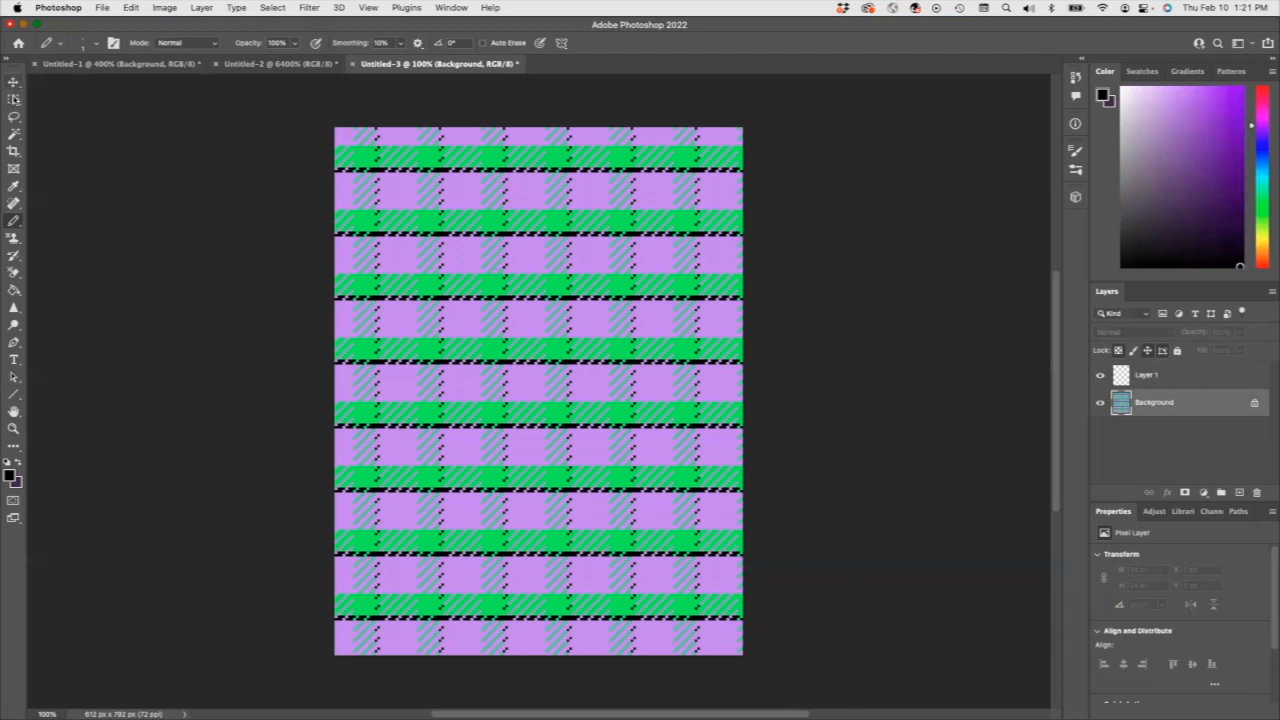
click(13, 98)
drag(362, 437, 647, 628)
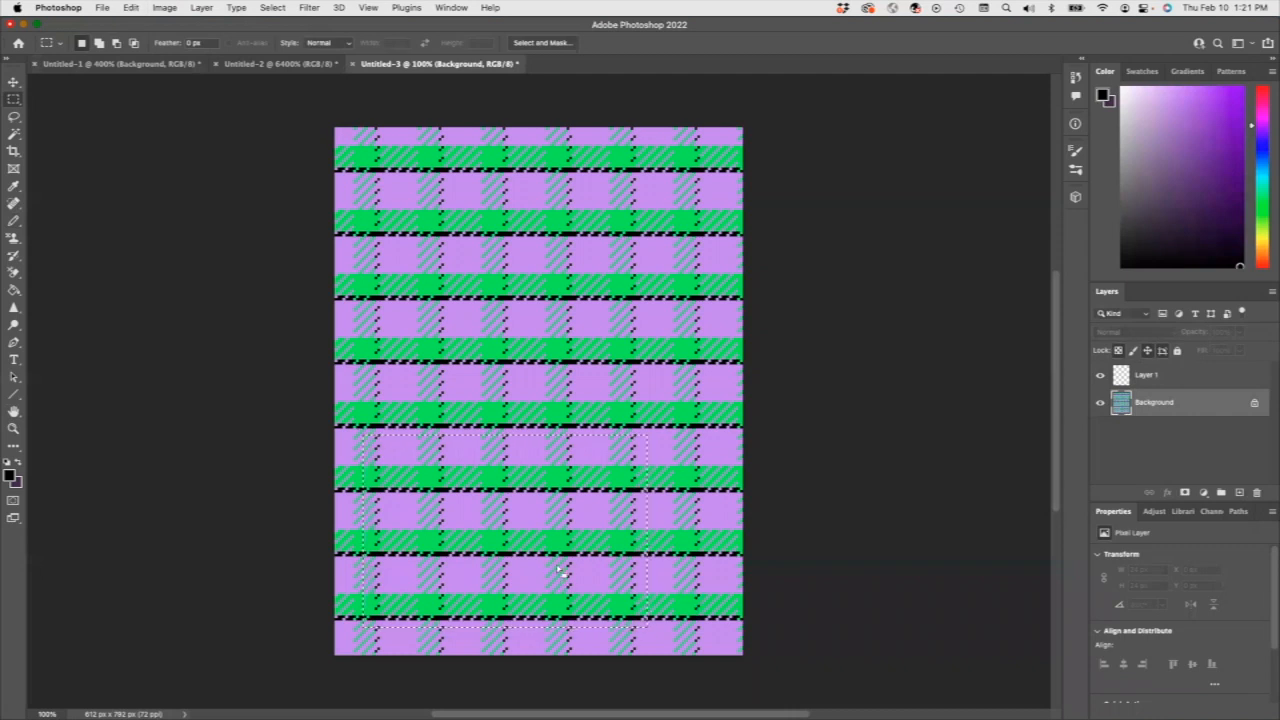
click(1160, 375)
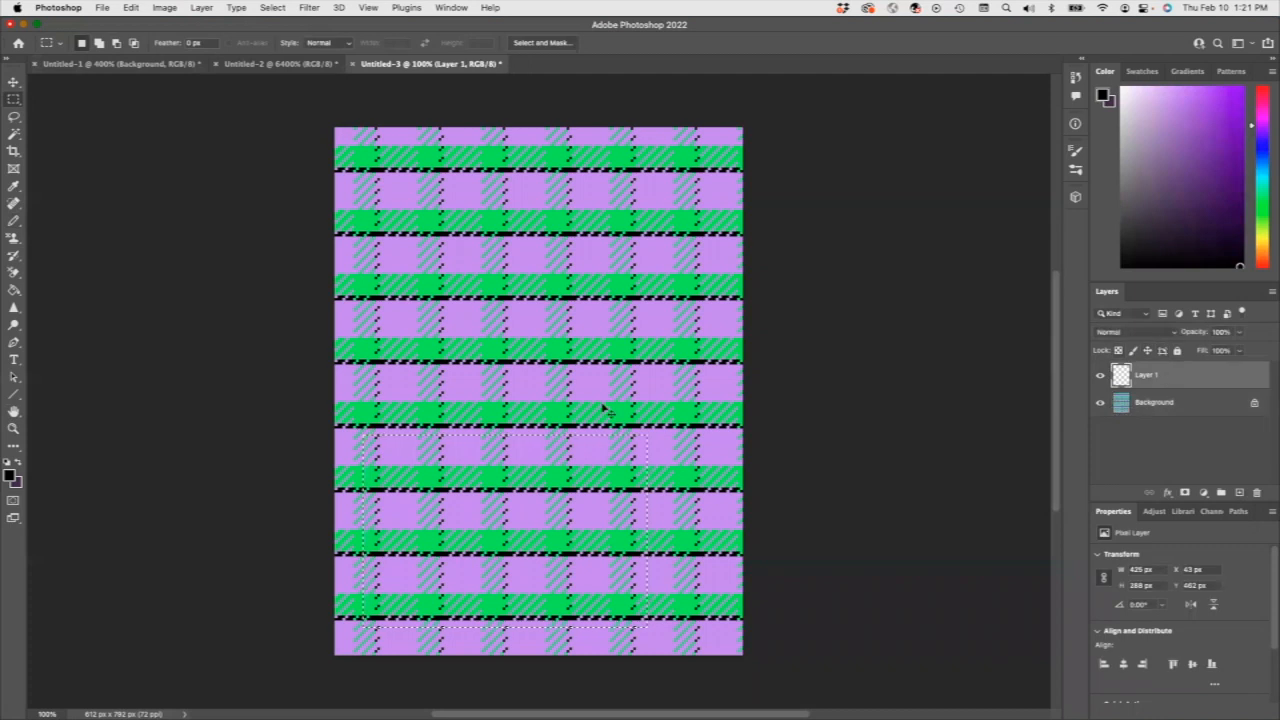
click(1101, 402)
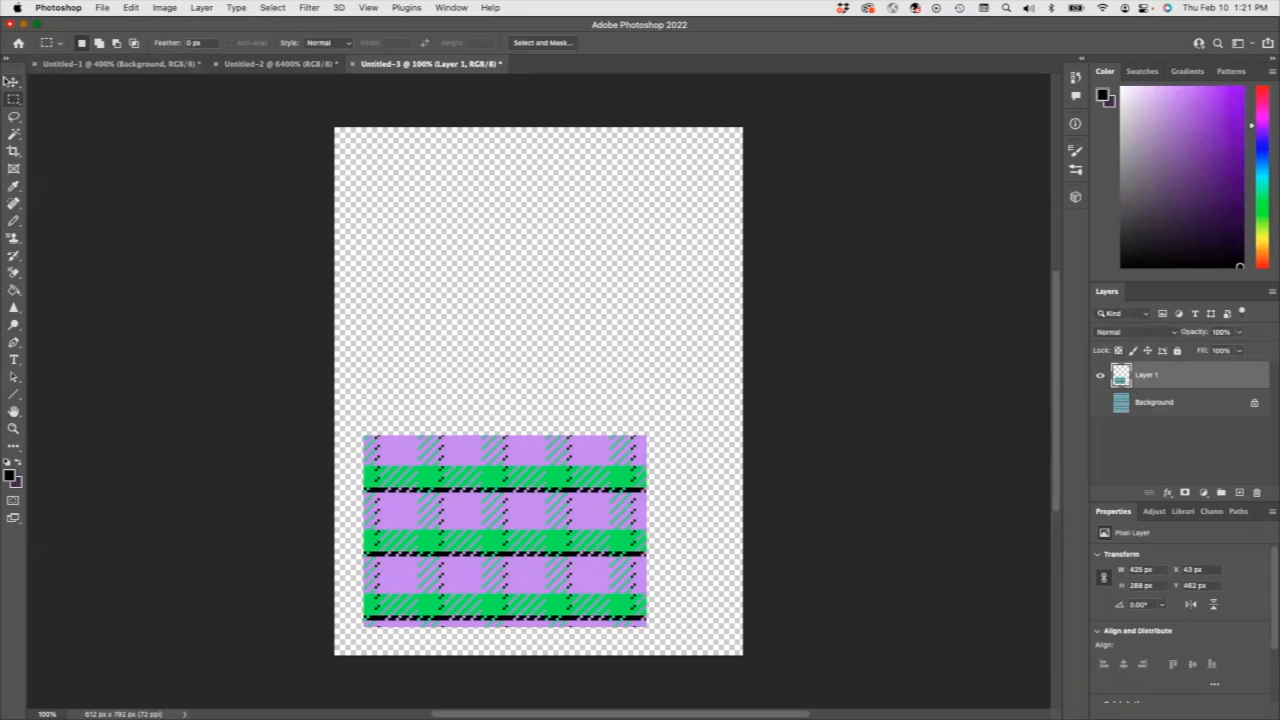
Apply Auto Color to the copied plaid rectangle on Layer 1.
click(14, 83)
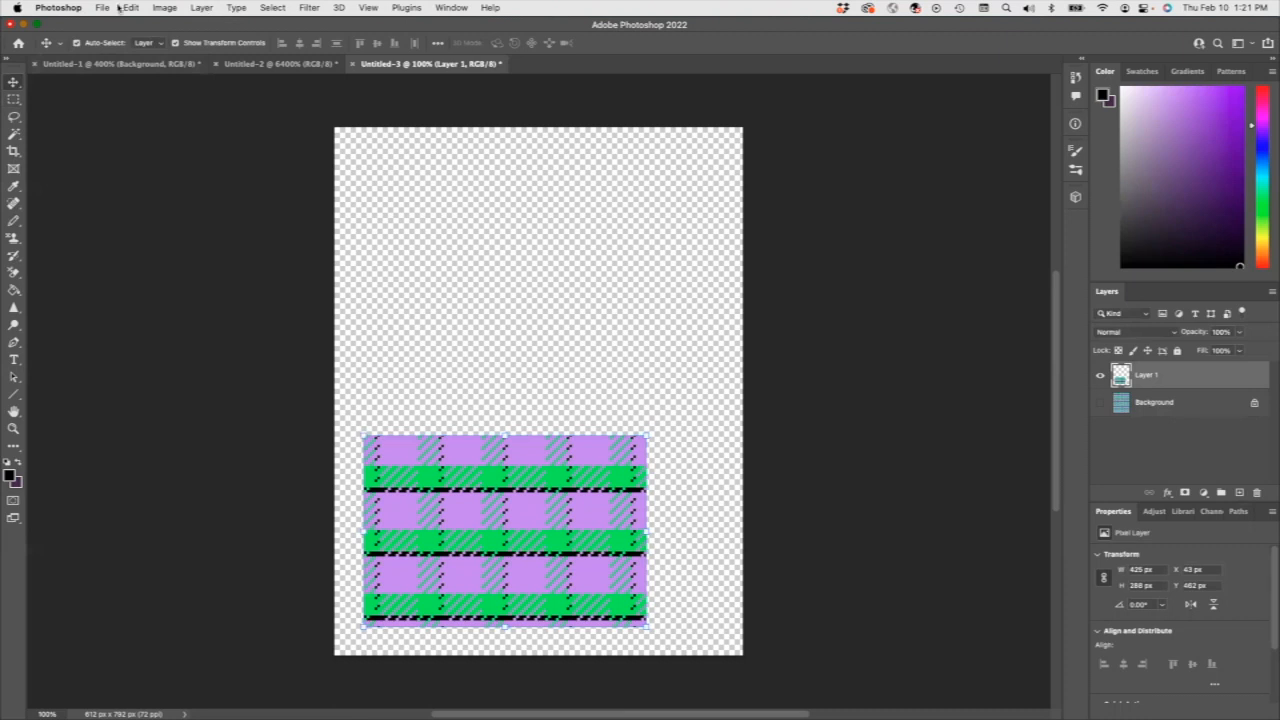
click(165, 8)
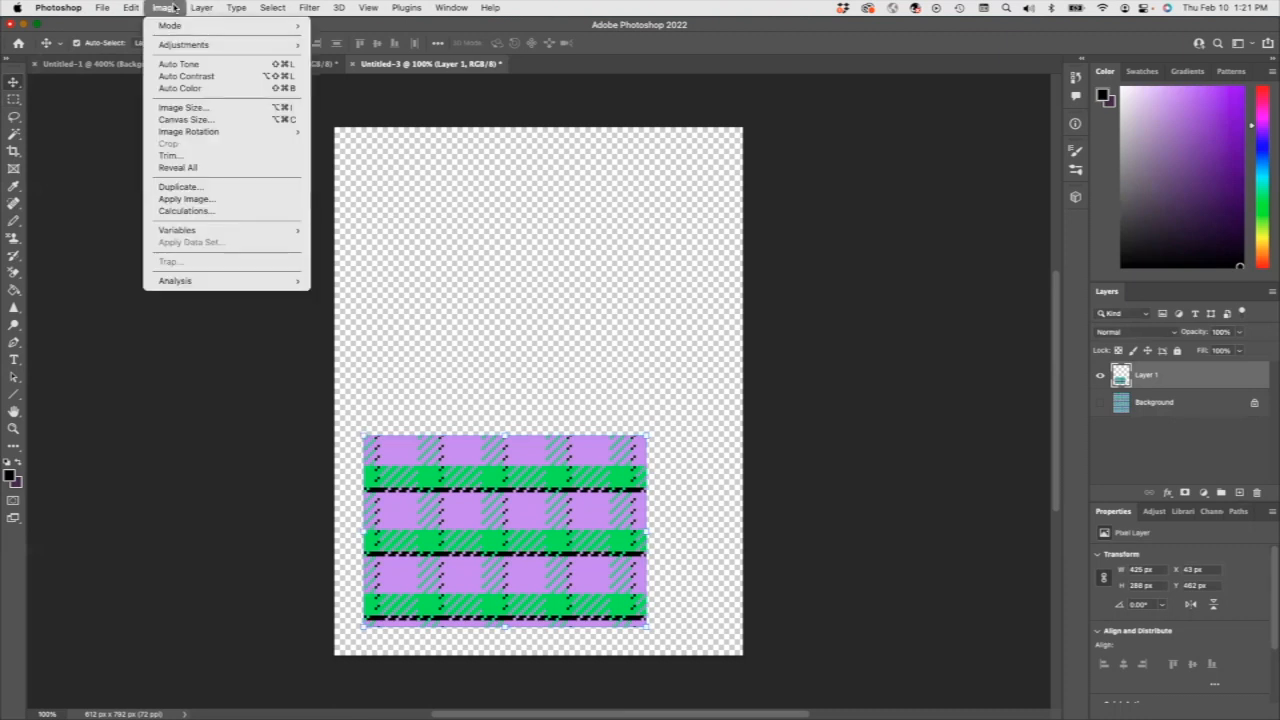
click(195, 91)
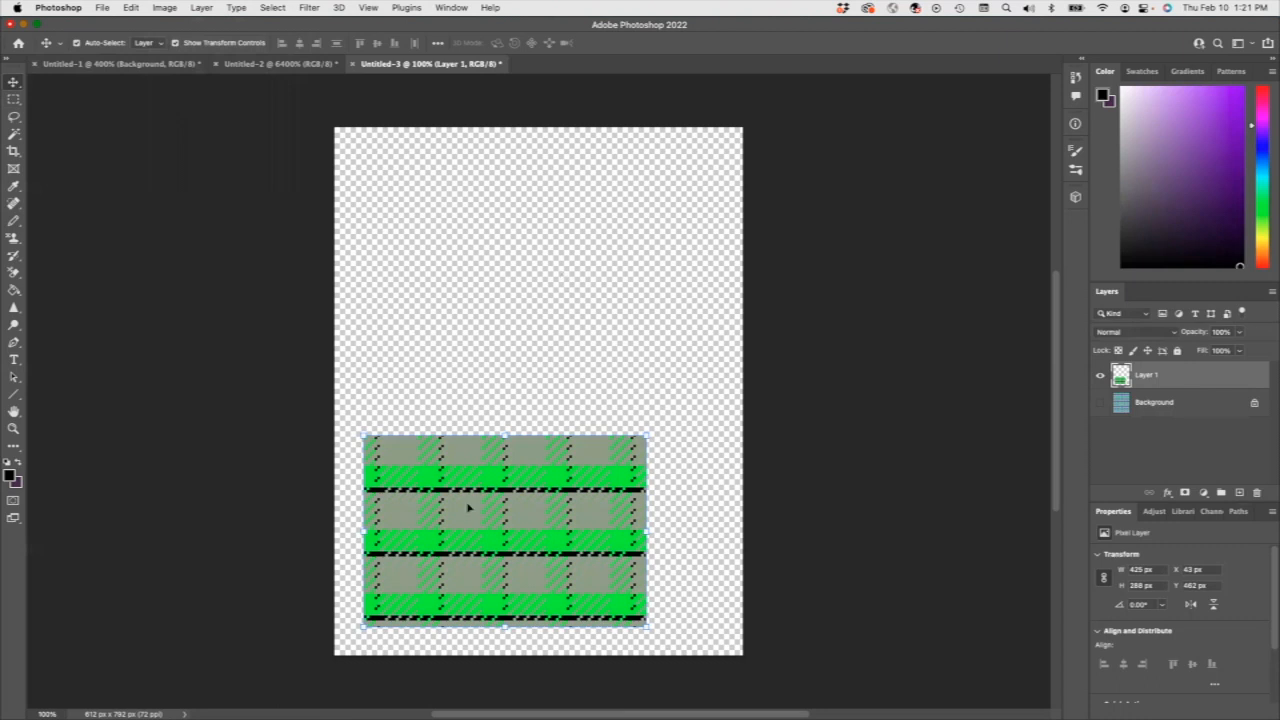
Add an empty layer above the green plaid swatch and paste a copy of that swatch on its own layer above it.
click(1240, 493)
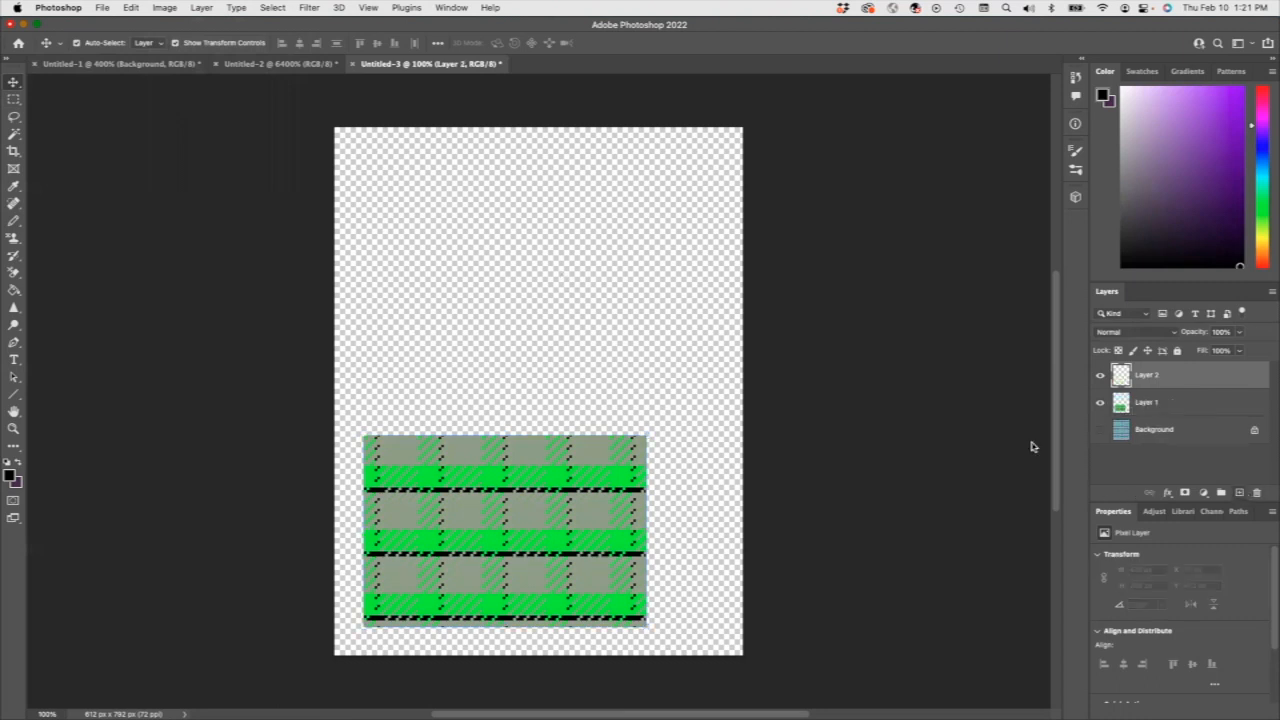
click(1149, 403)
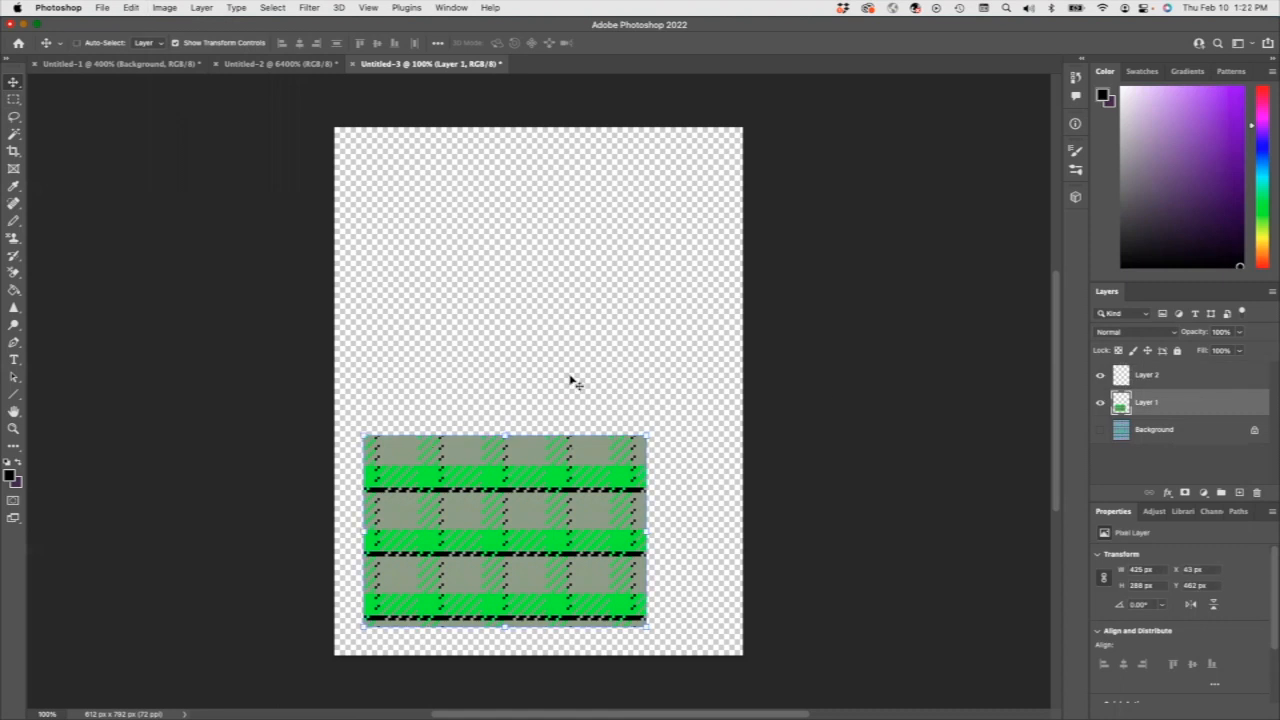
click(1136, 379)
key(super+v)
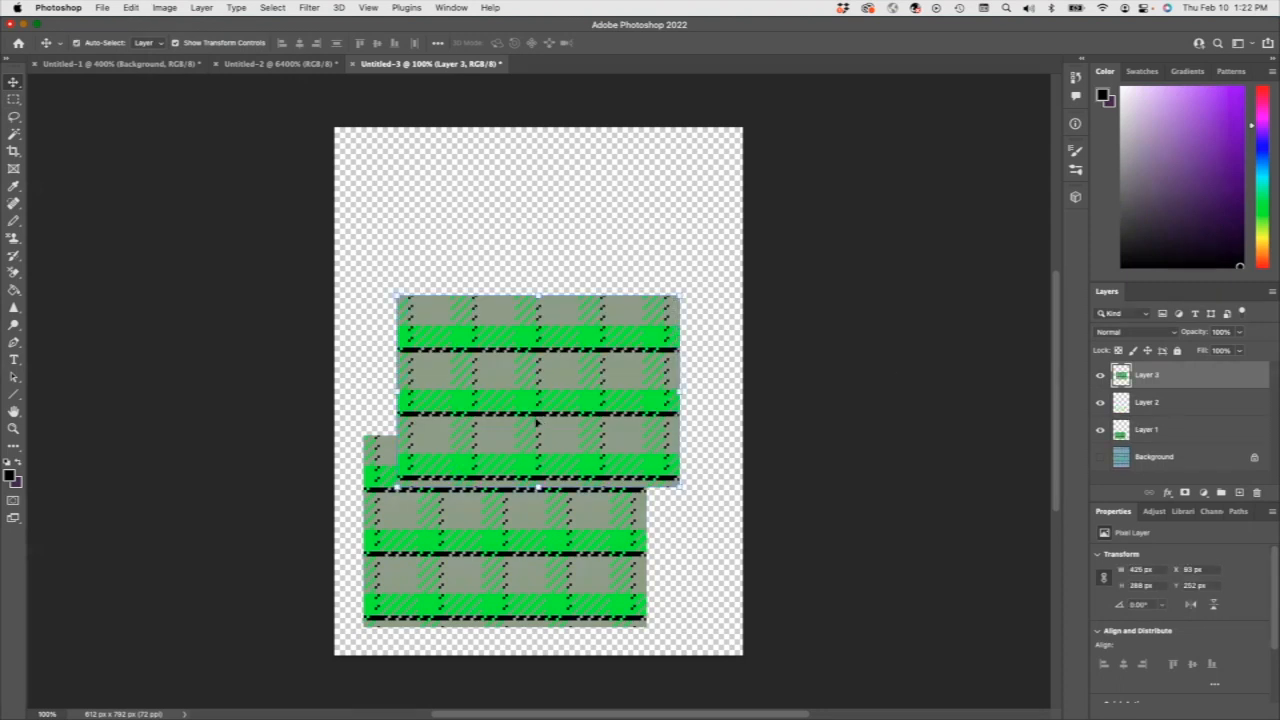
Recolor the pasted swatch with Channel Mixer, setting the Red output channel's Red source to +173% and its Green source to +126%.
click(166, 9)
mouse_move(195, 45)
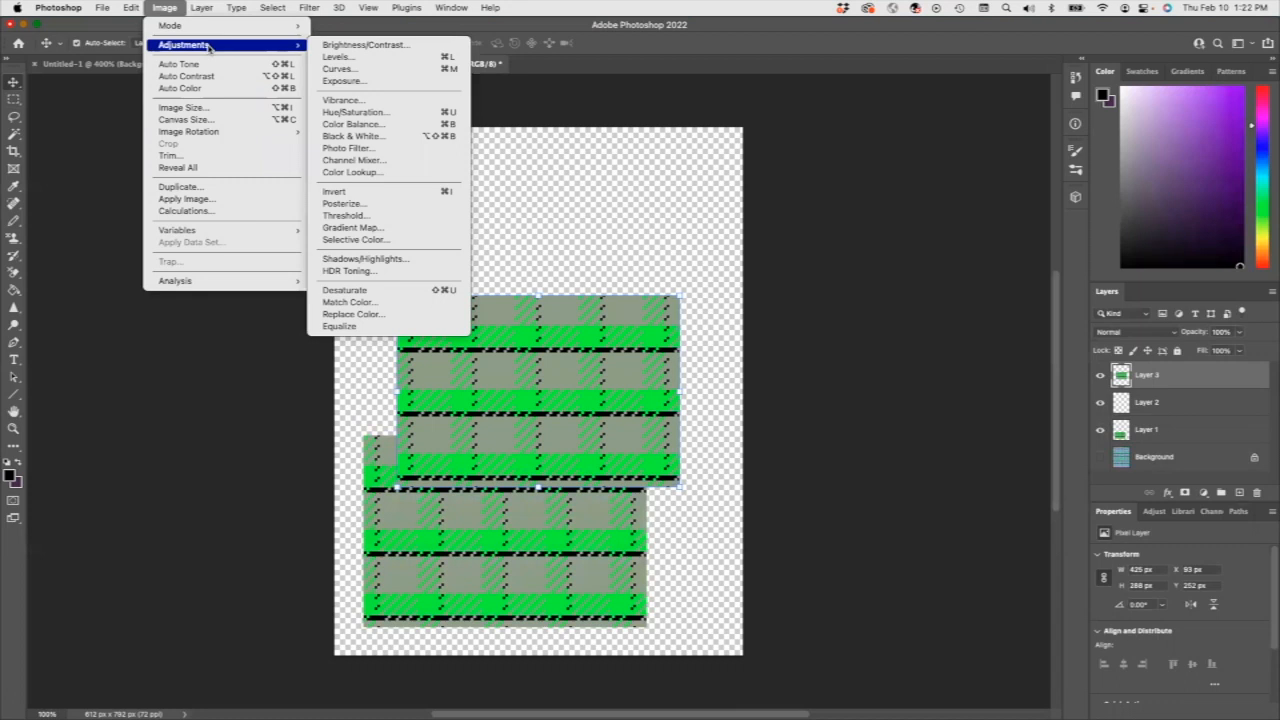
click(378, 161)
drag(647, 253, 676, 256)
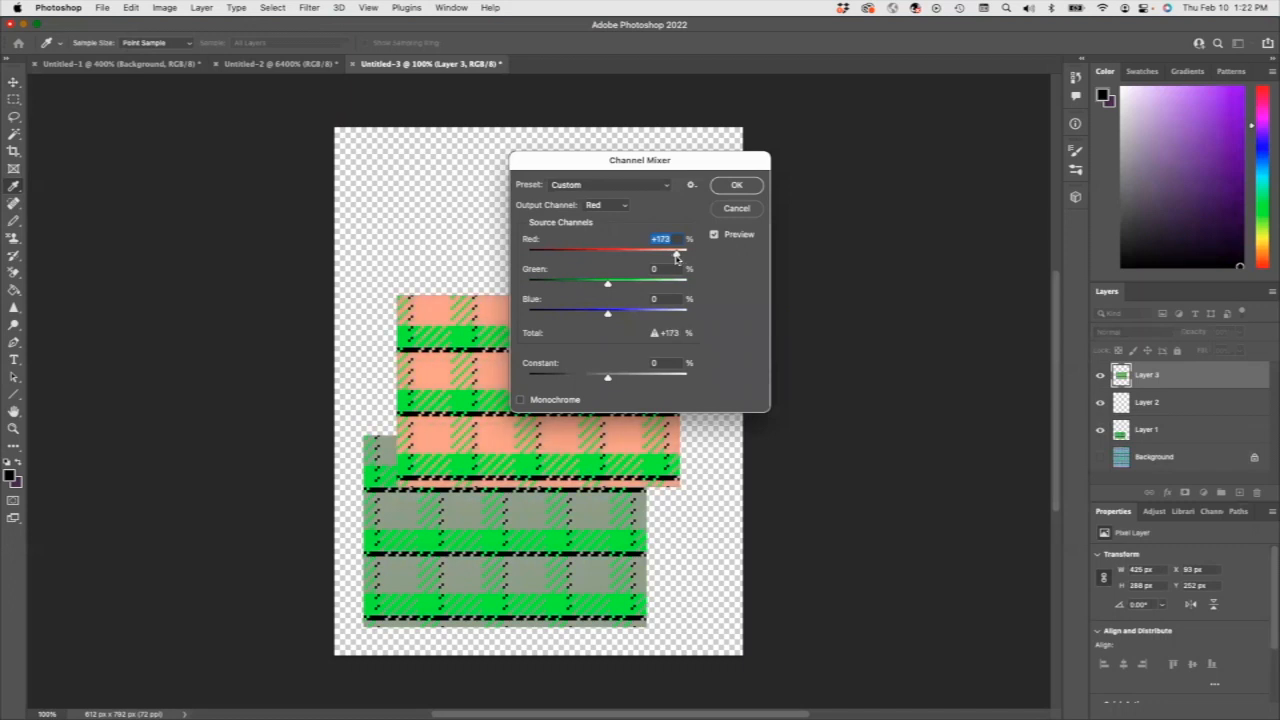
drag(607, 284, 657, 287)
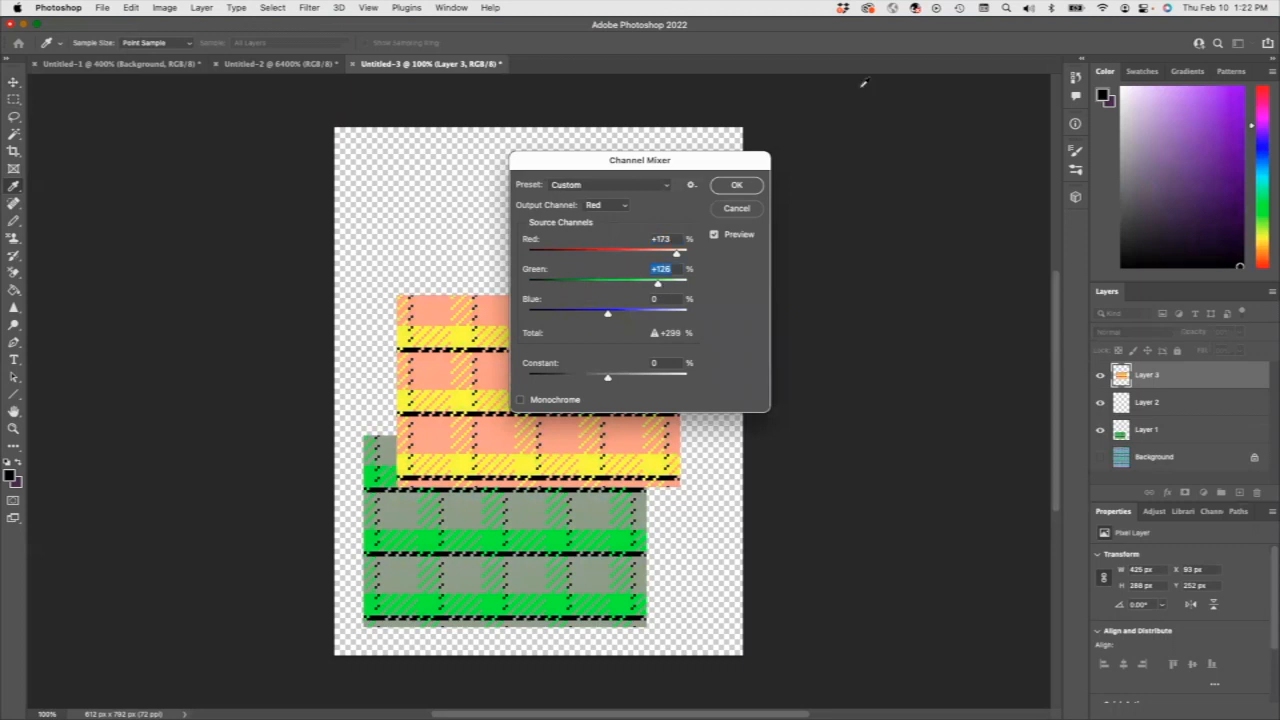
click(736, 186)
key(v)
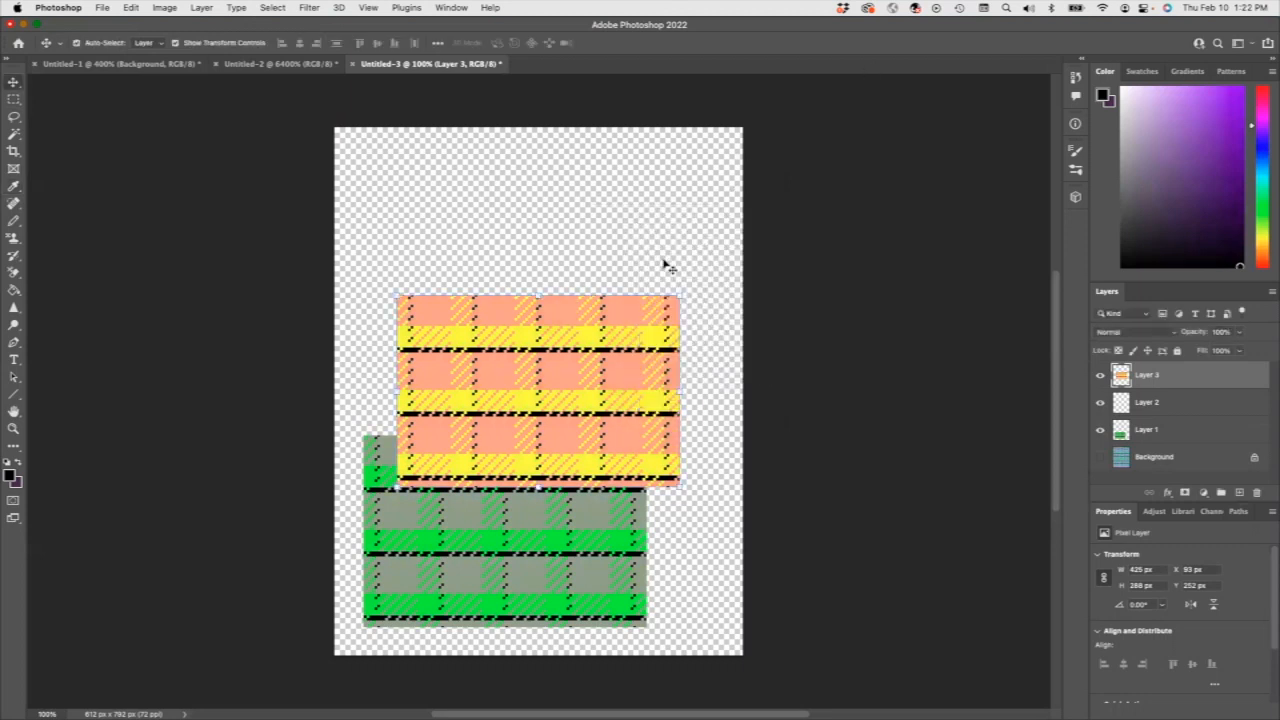
Show the Background layer and move the green swatch on Layer 1 to about X 11 px, Y 490 px.
click(1100, 457)
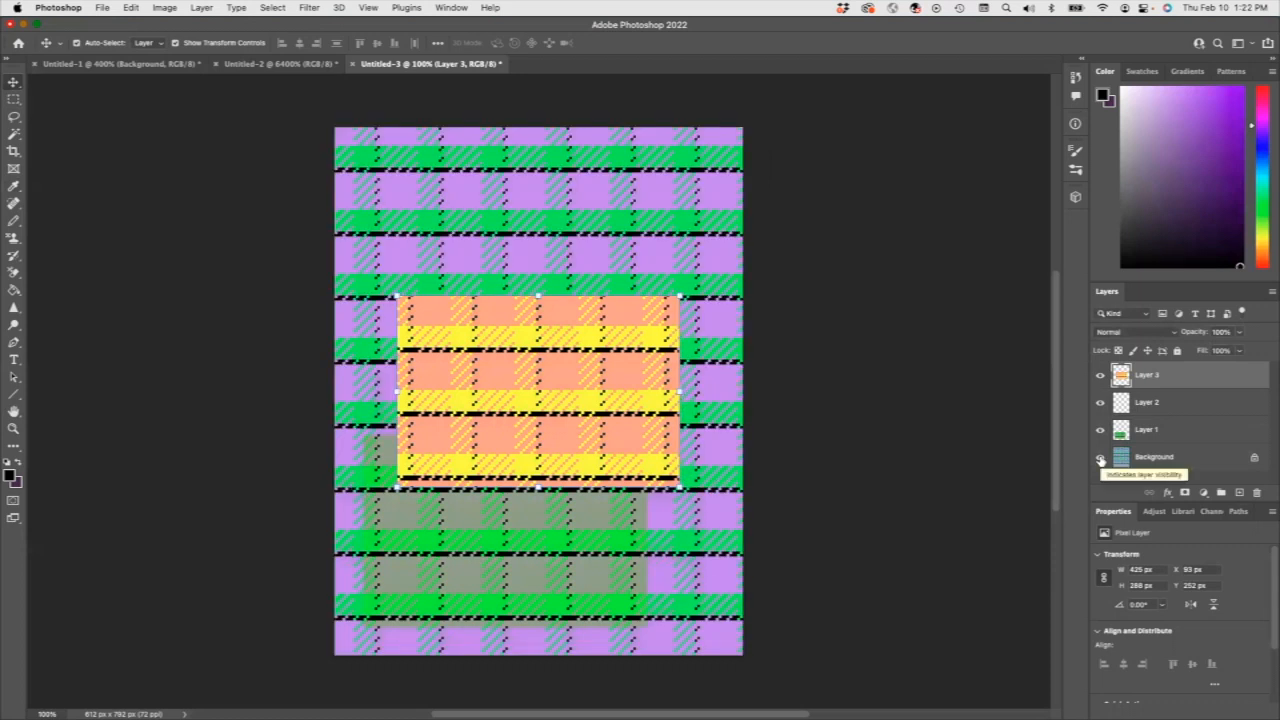
click(1146, 402)
click(1140, 430)
drag(481, 531, 460, 550)
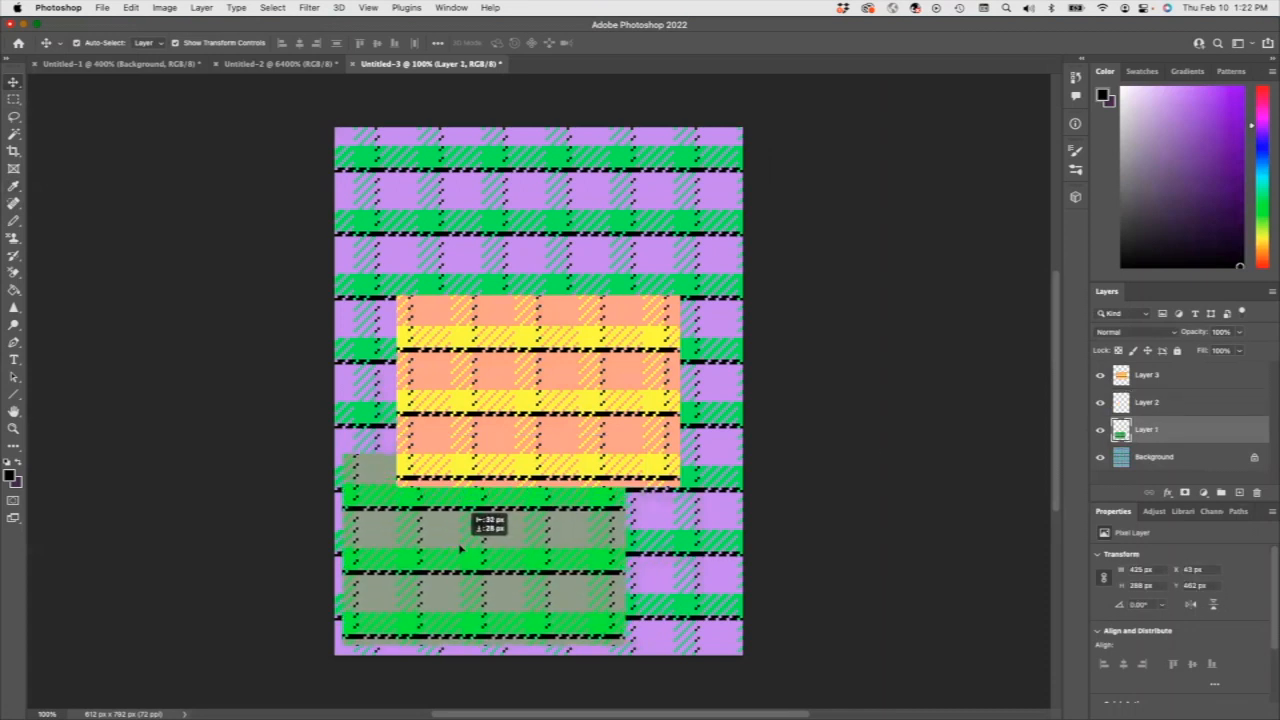
Place Layer 3 below the empty Layer 2 and move its orange and yellow swatch to about X 71 px, Y 359 px.
mouse_move(1137, 377)
mouse_down()
mouse_move(1174, 378)
mouse_move(1176, 411)
mouse_move(1155, 393)
mouse_up()
click(1148, 378)
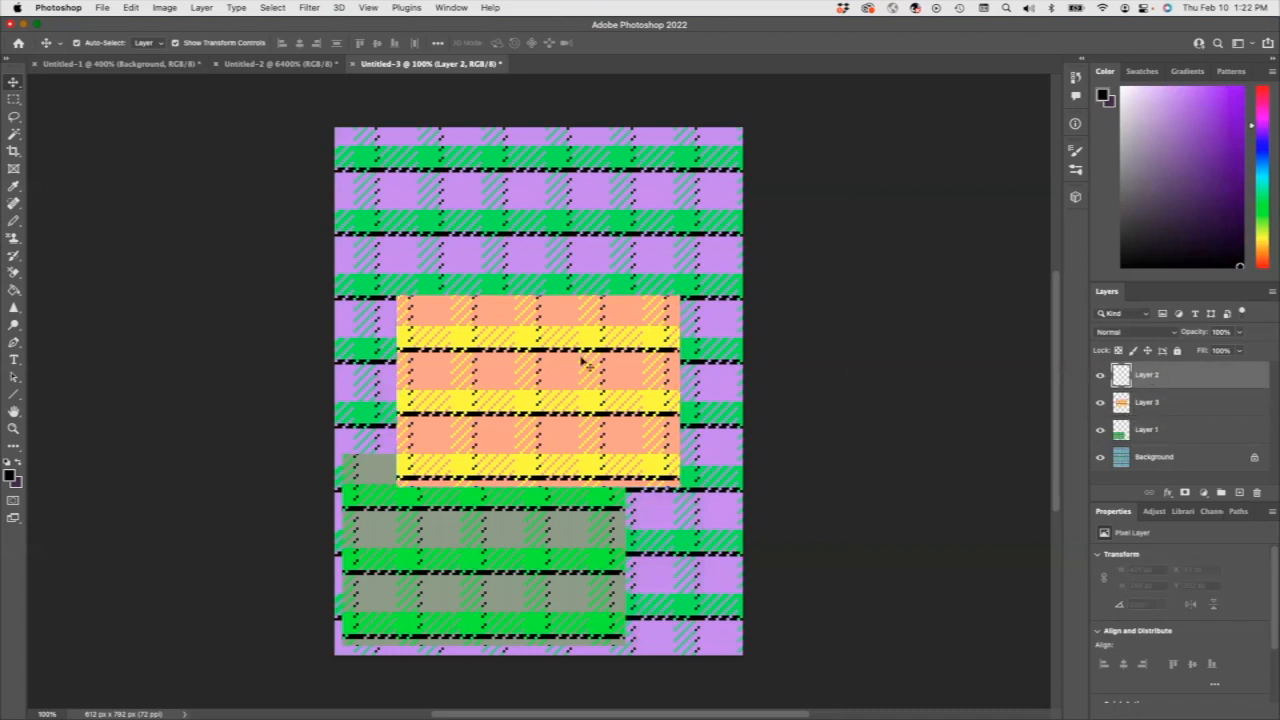
drag(510, 388, 487, 455)
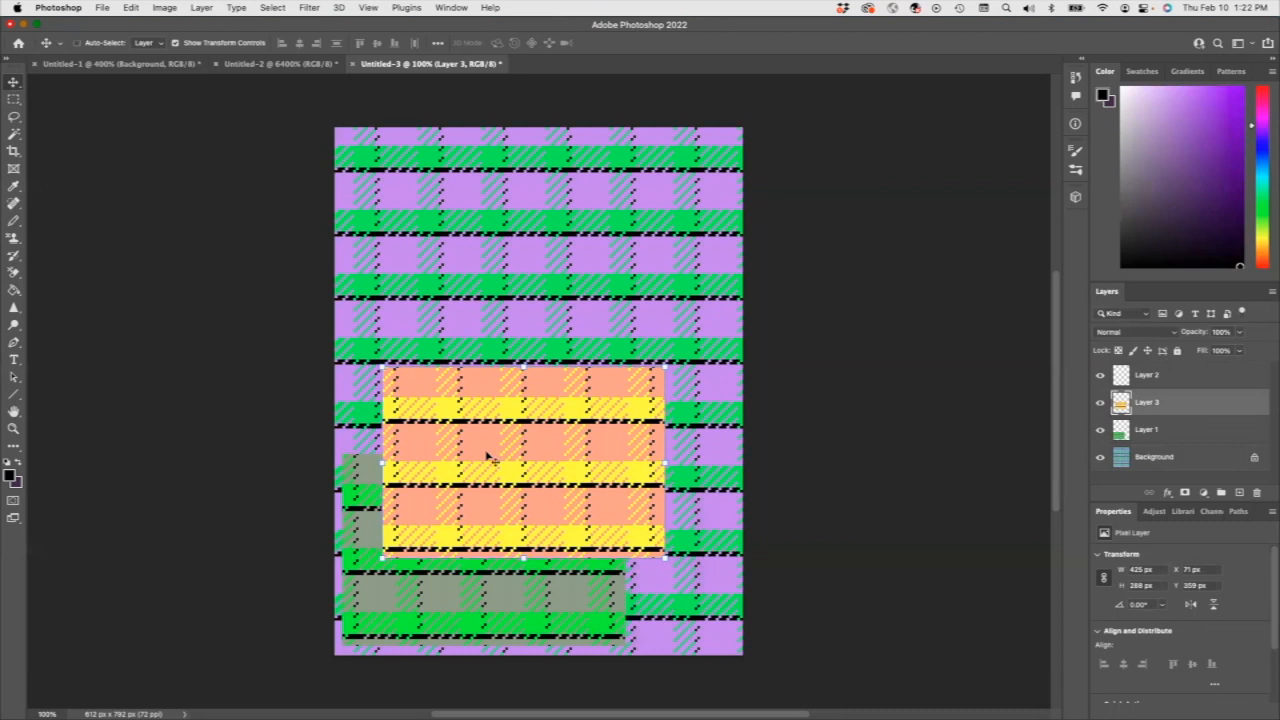
Paste another orange and yellow swatch on top, place it at about X 153 px, Y 215 px, and delete the empty Layer 2.
click(1135, 378)
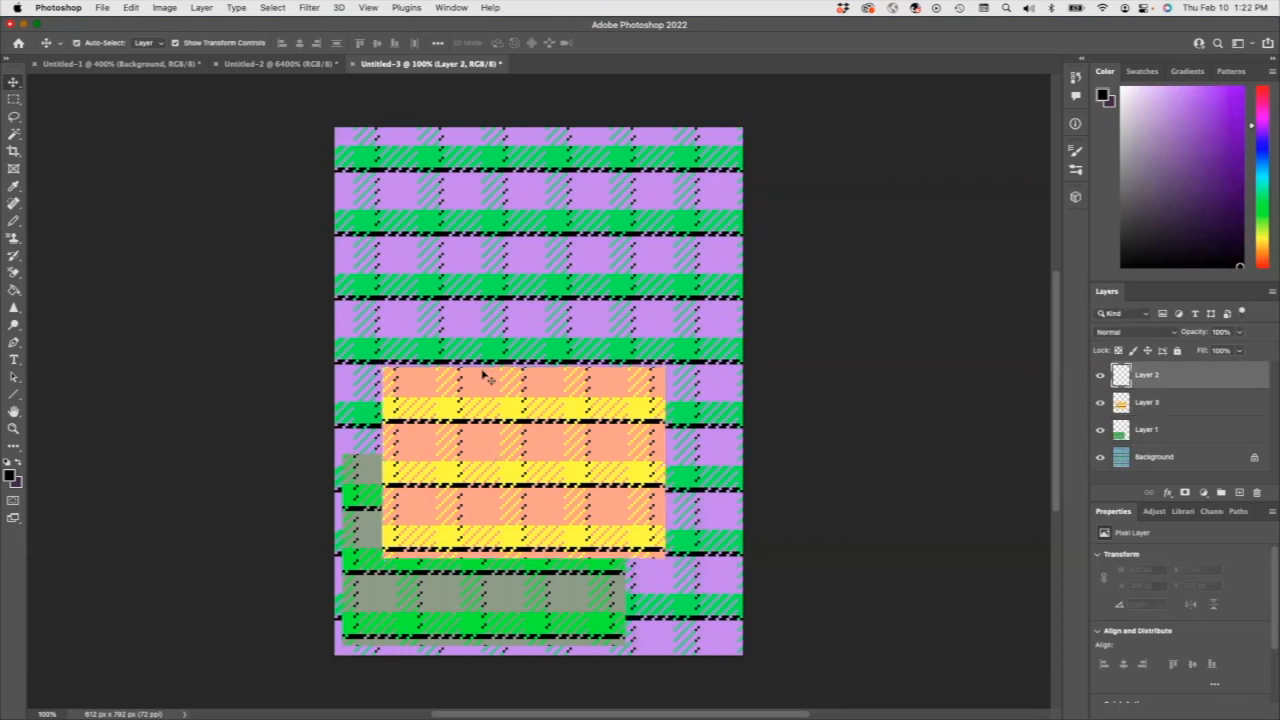
key(cmd+v)
drag(477, 387, 517, 362)
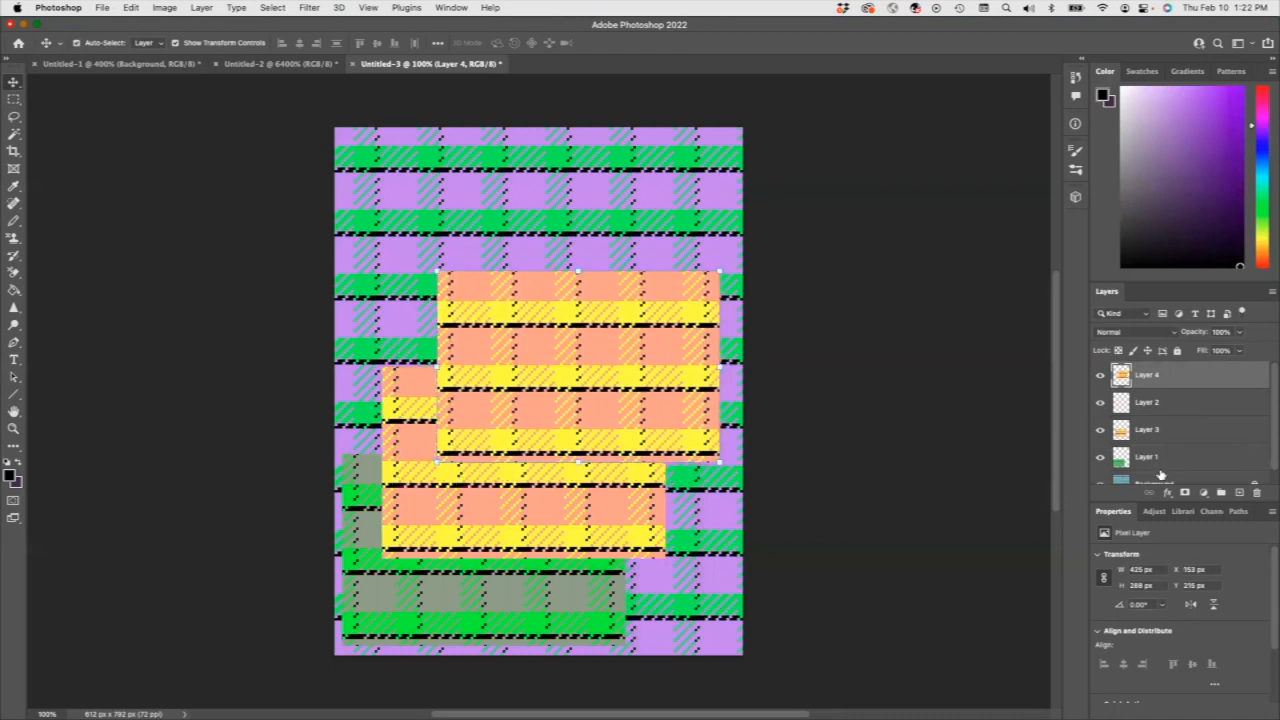
click(1166, 405)
click(1256, 492)
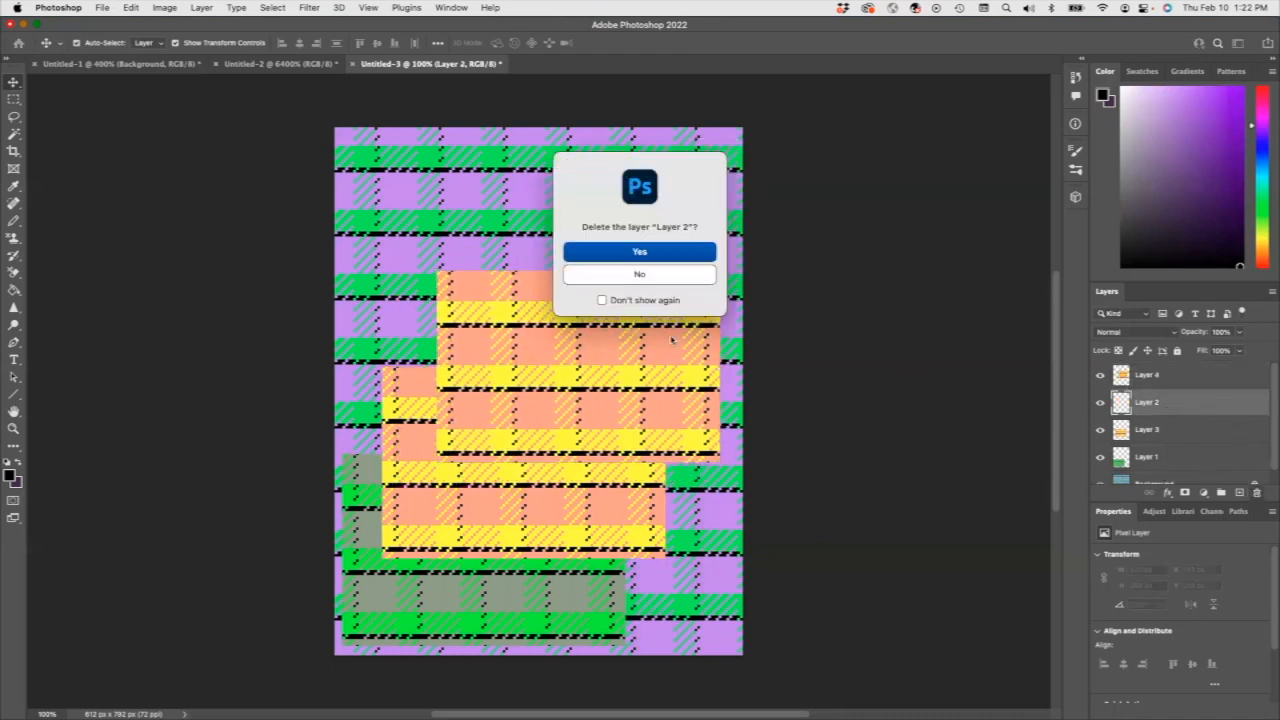
click(641, 253)
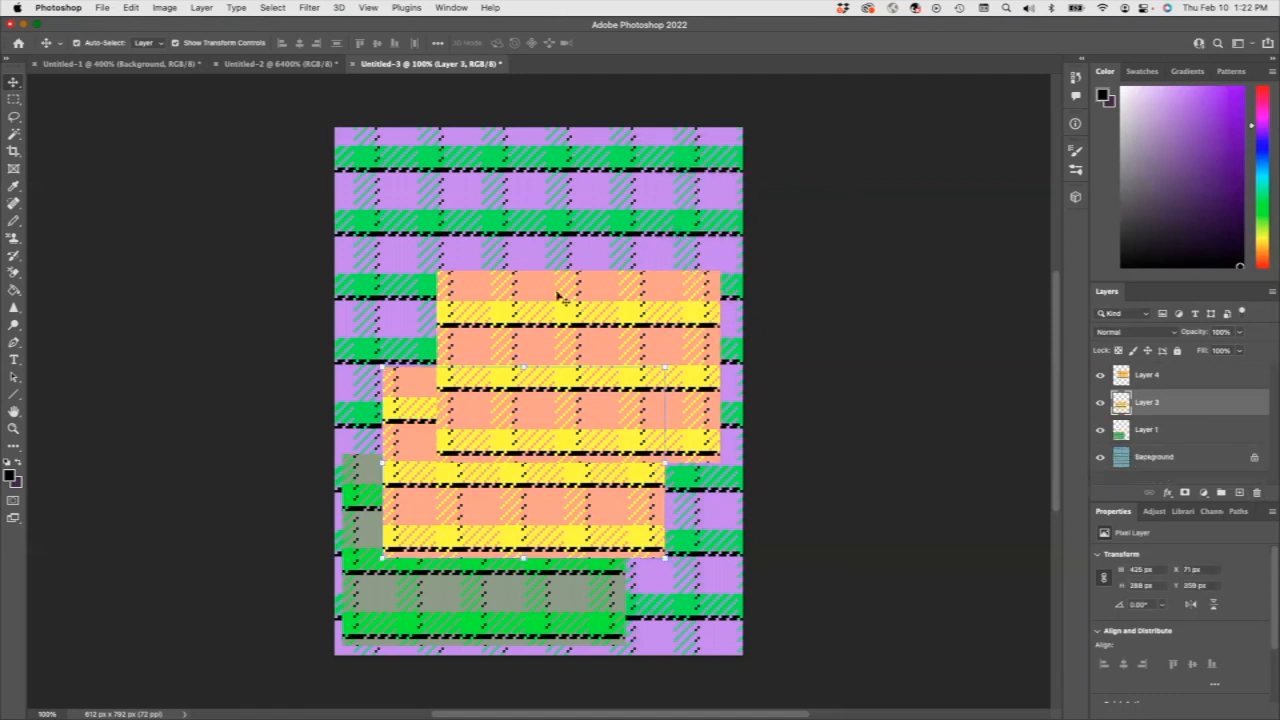
Recolor the yellow stripes of the topmost swatch with Hue/Saturation, setting Yellows to Hue -138 and Saturation +5.
click(643, 324)
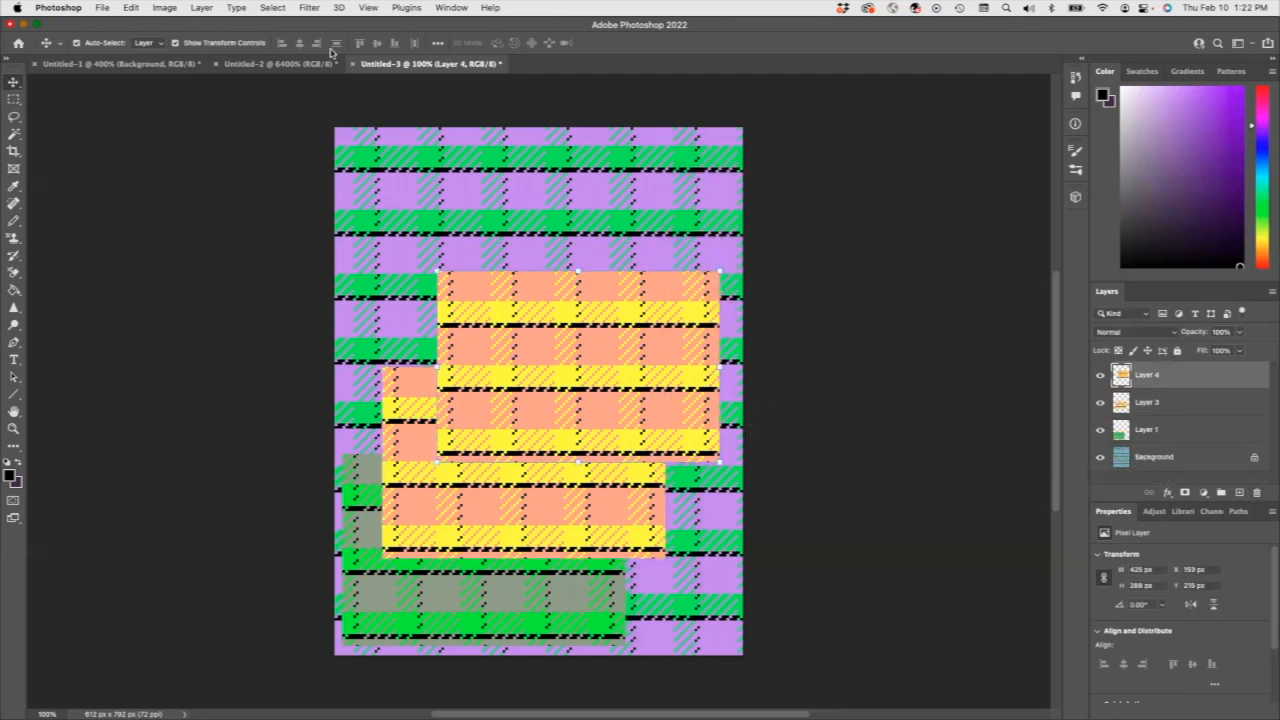
click(164, 7)
mouse_move(216, 47)
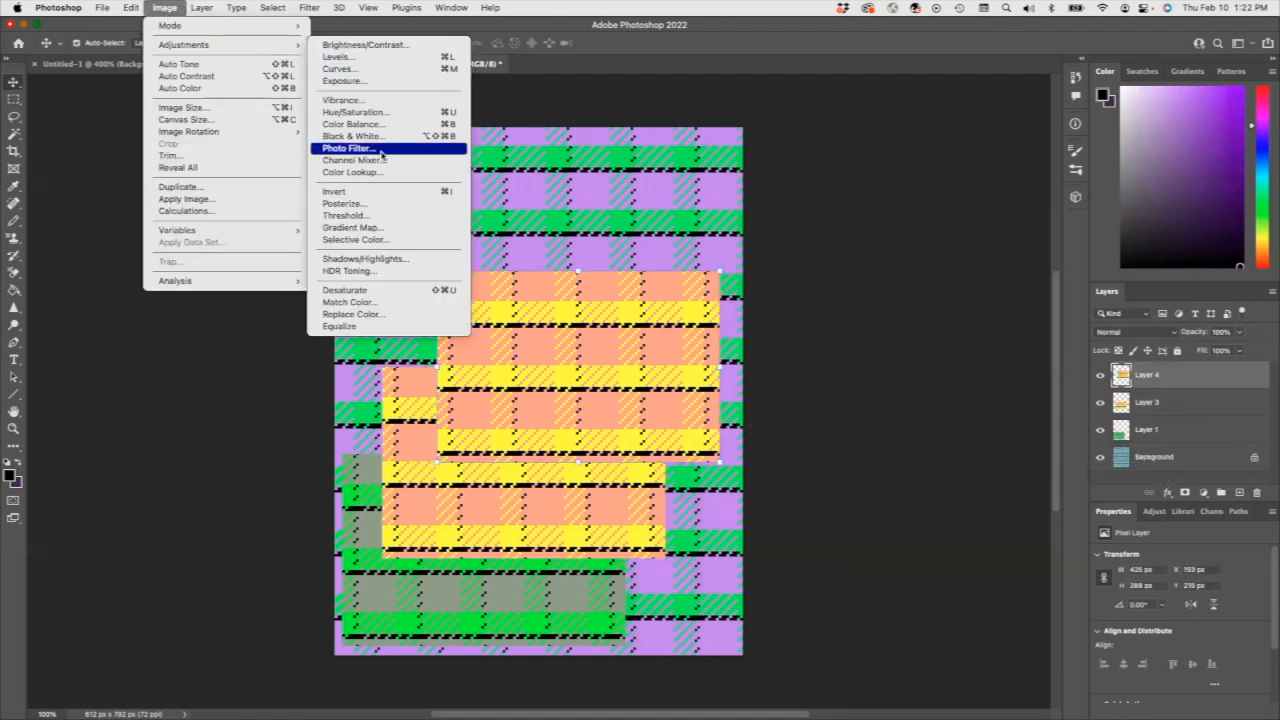
click(355, 112)
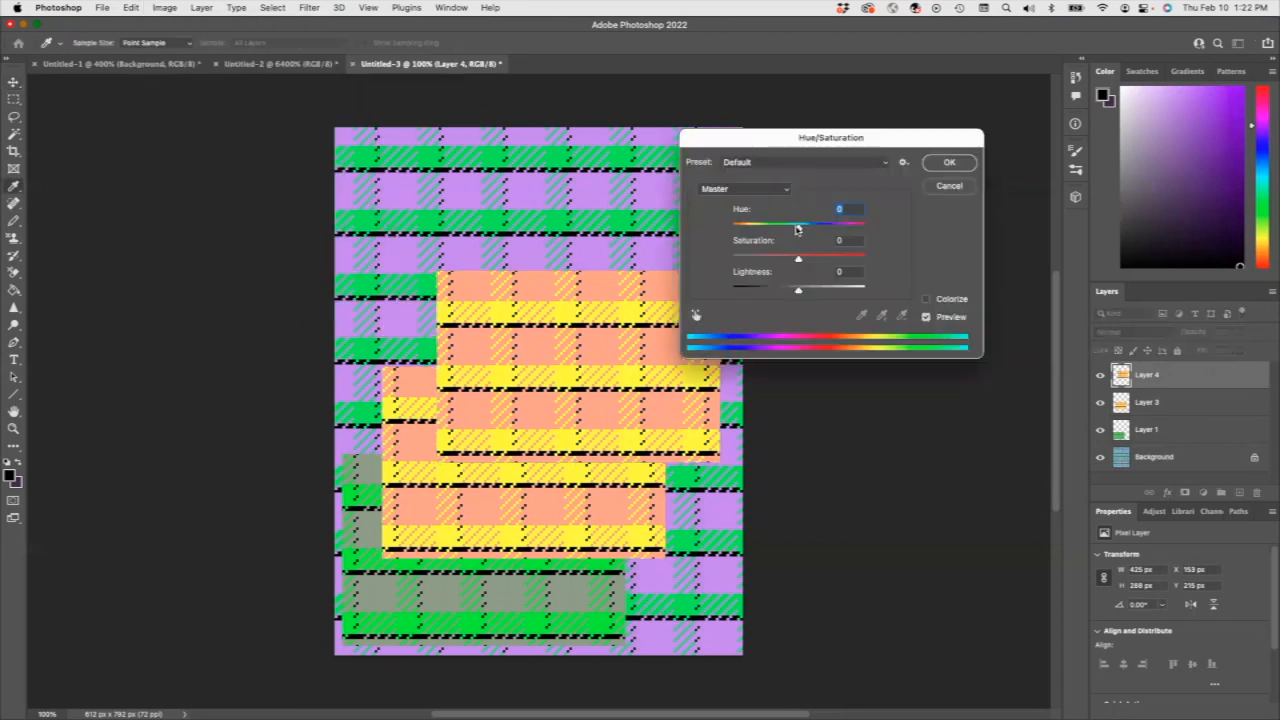
click(777, 188)
click(758, 216)
drag(799, 228, 864, 261)
drag(820, 259, 743, 230)
key(shift+Tab)
mouse_move(799, 260)
mouse_down()
mouse_move(828, 260)
mouse_move(801, 260)
mouse_up()
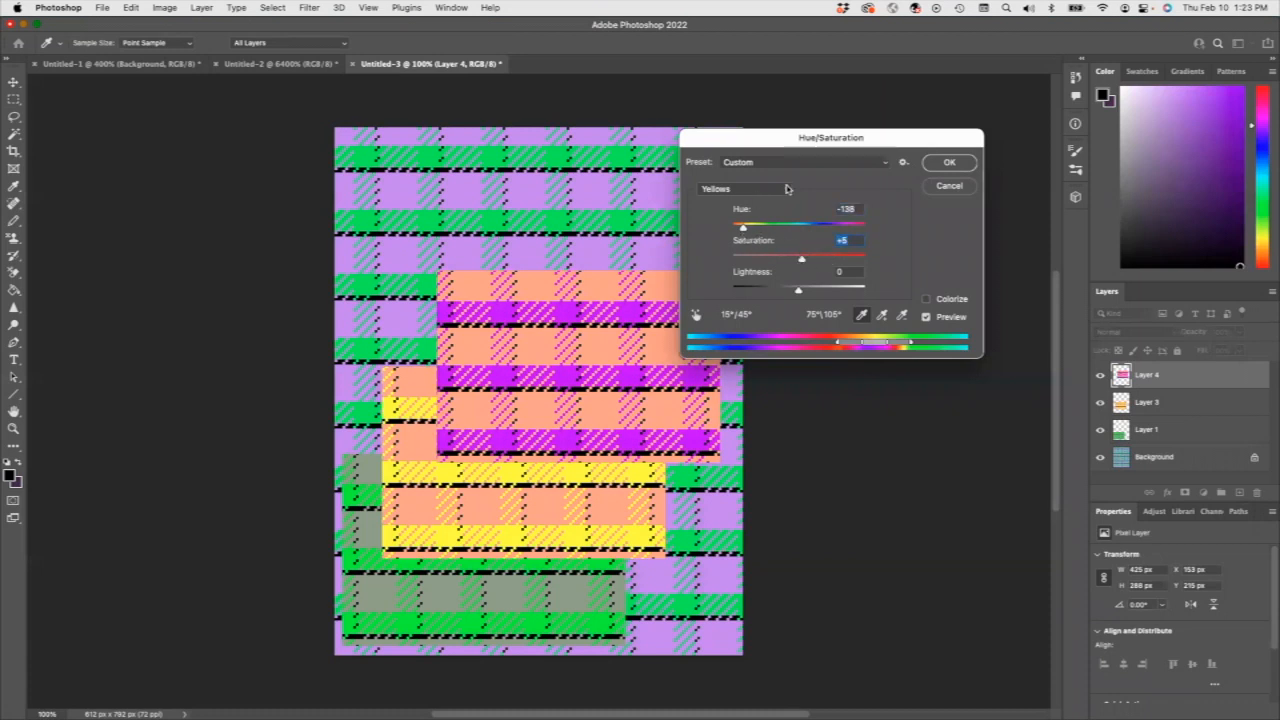
Shift the topmost swatch's Master range to Hue -42 and Saturation +72, and apply the Hue/Saturation adjustment.
click(786, 188)
click(744, 162)
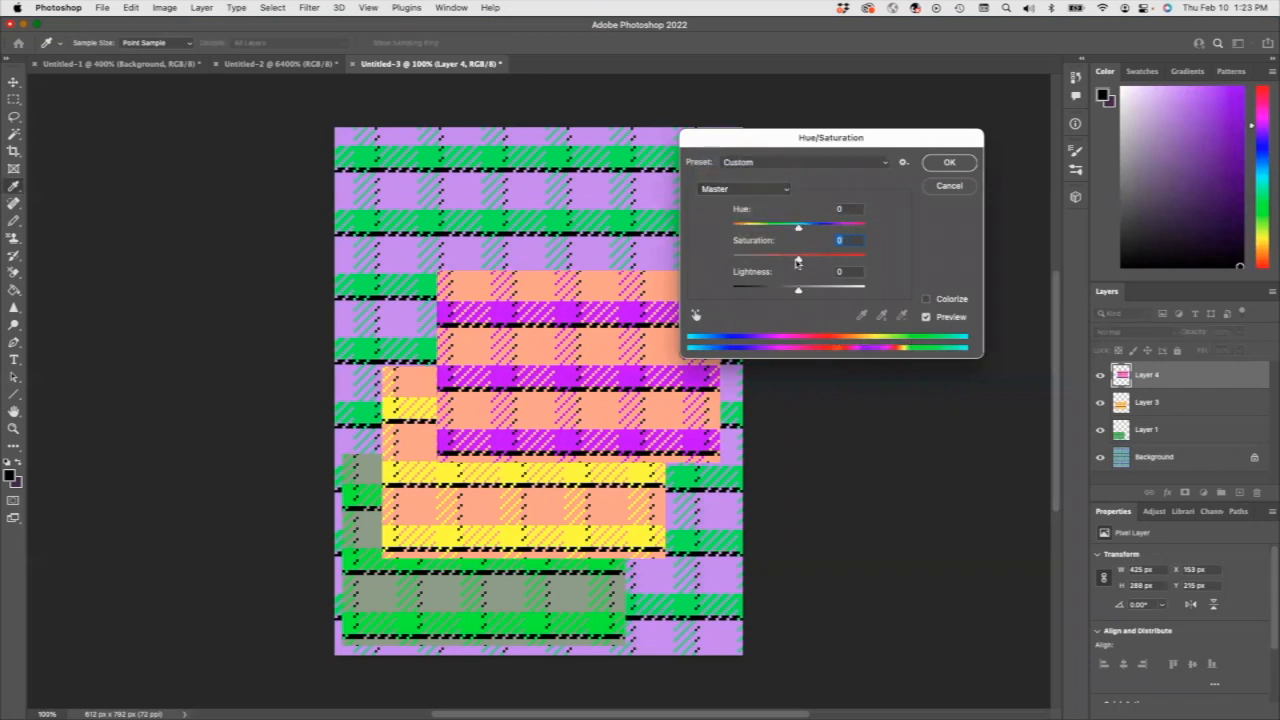
drag(798, 224, 846, 260)
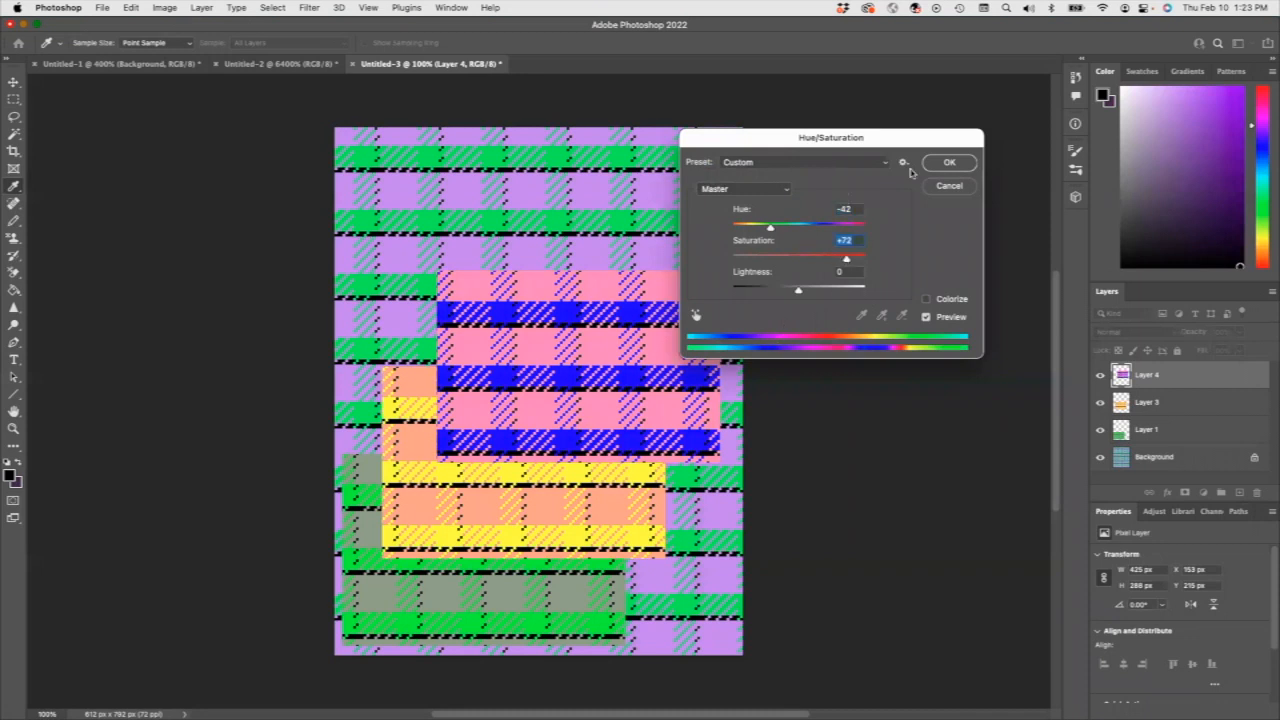
click(947, 163)
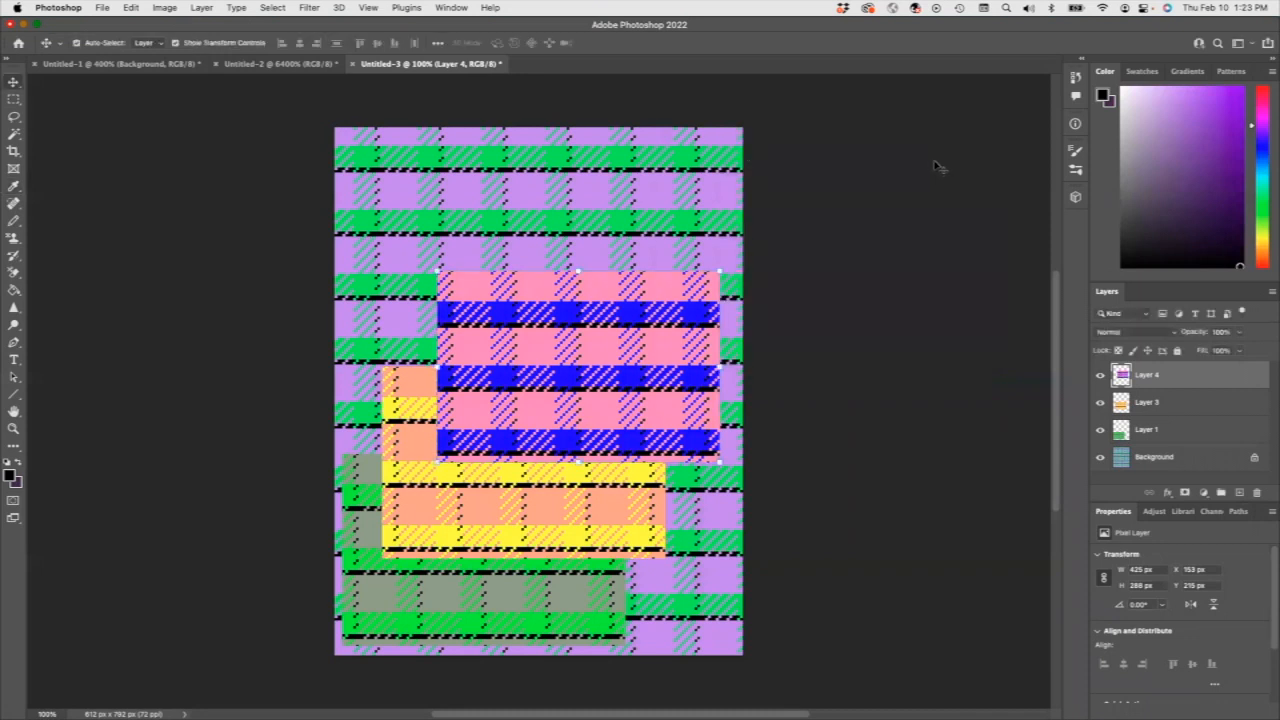
Add the title text "Personal Plaid" near the page's upper edge and color it black.
click(779, 280)
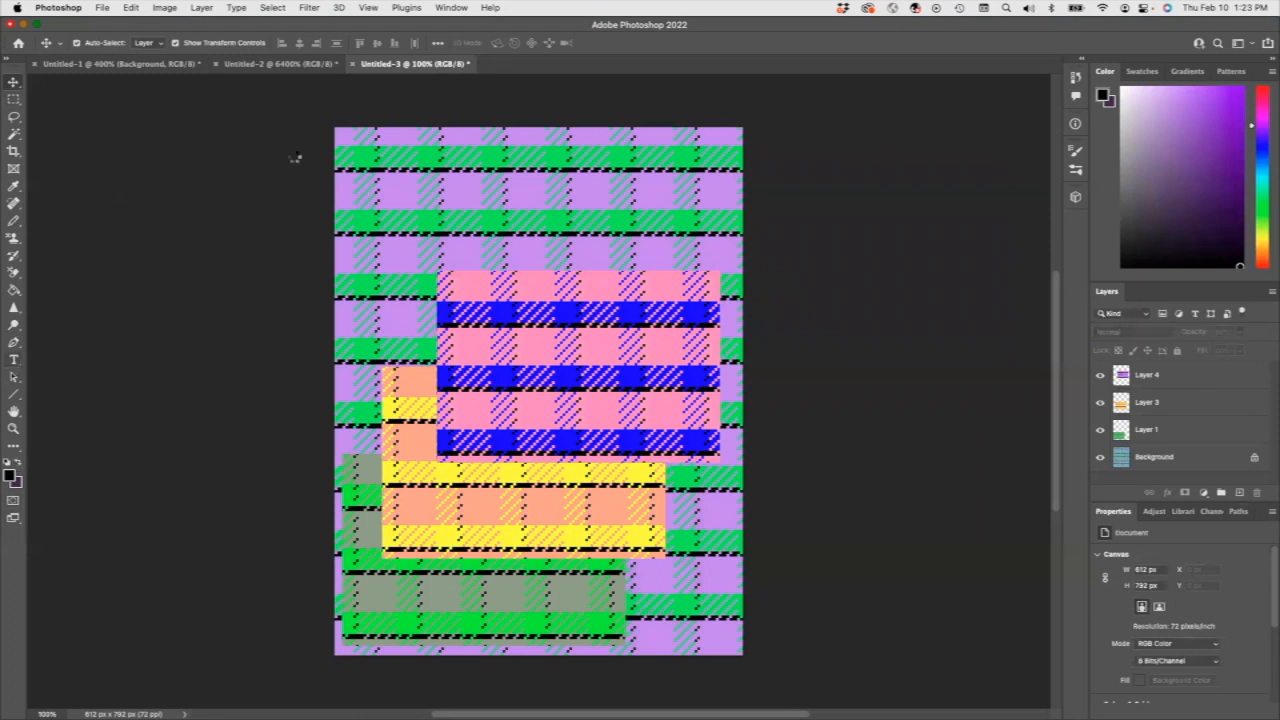
key(t)
click(474, 214)
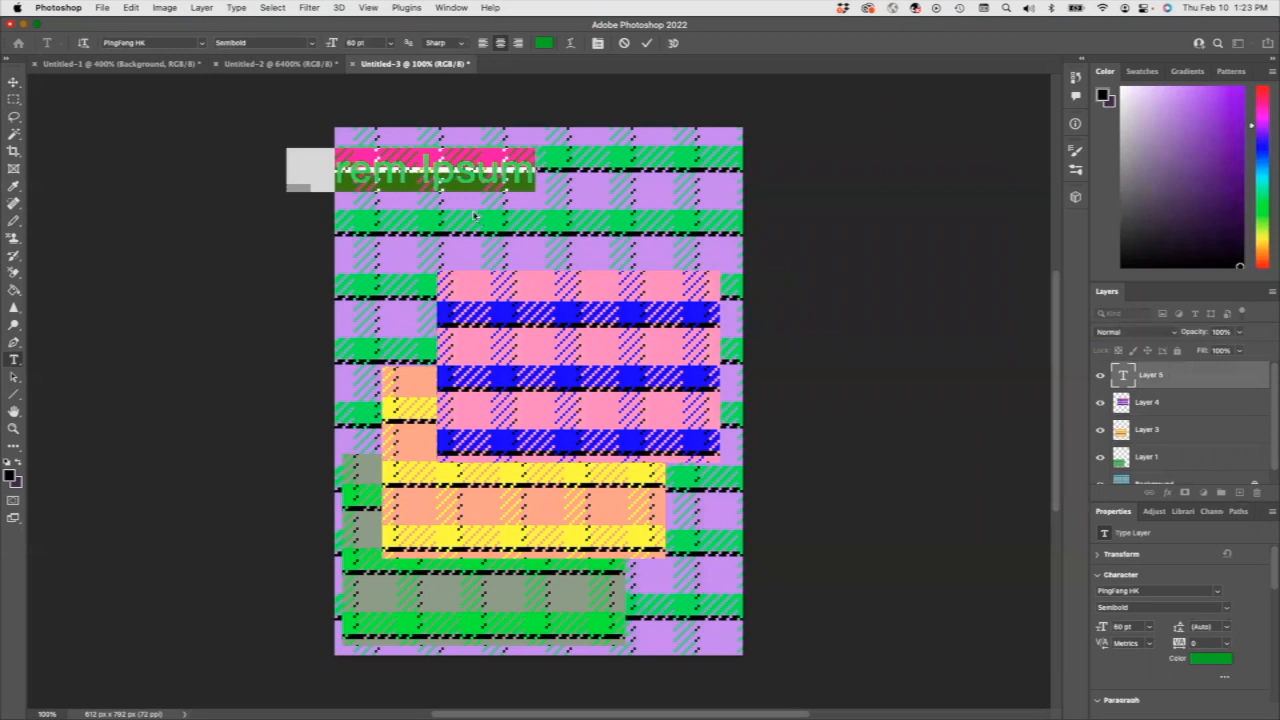
text(P)
key(BackSpace)
text(Personal Plaid)
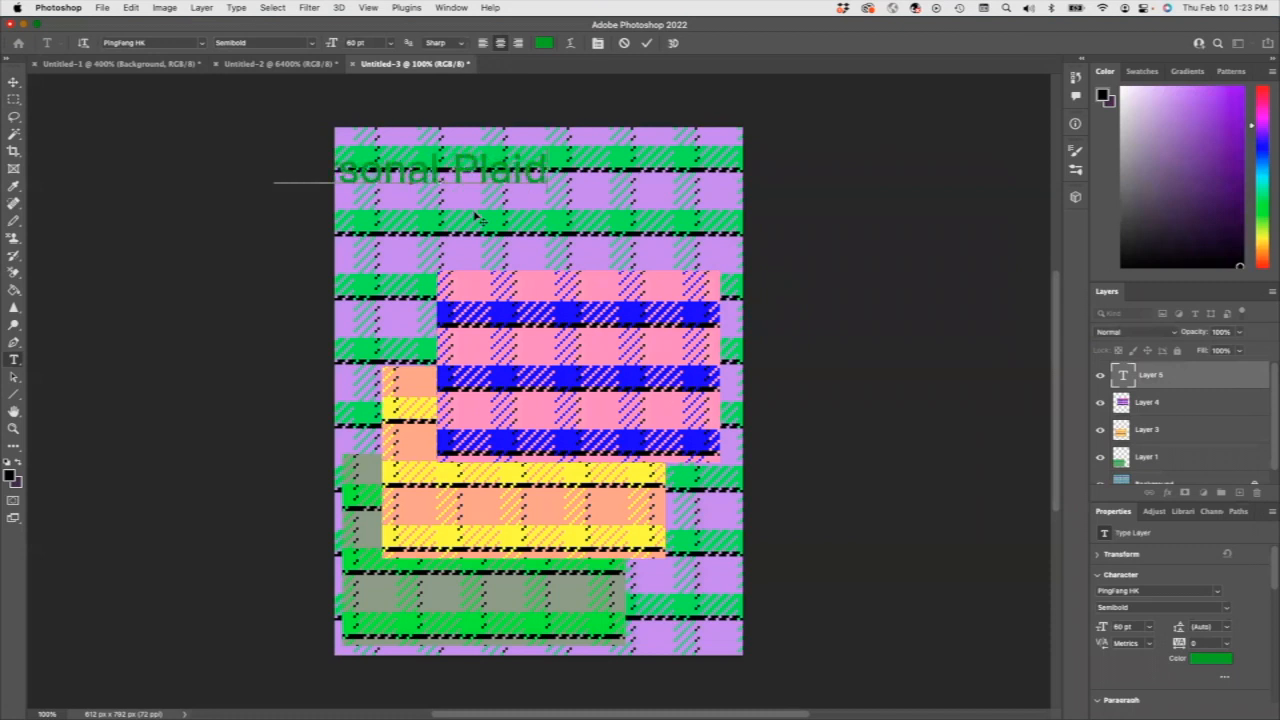
drag(548, 172, 272, 172)
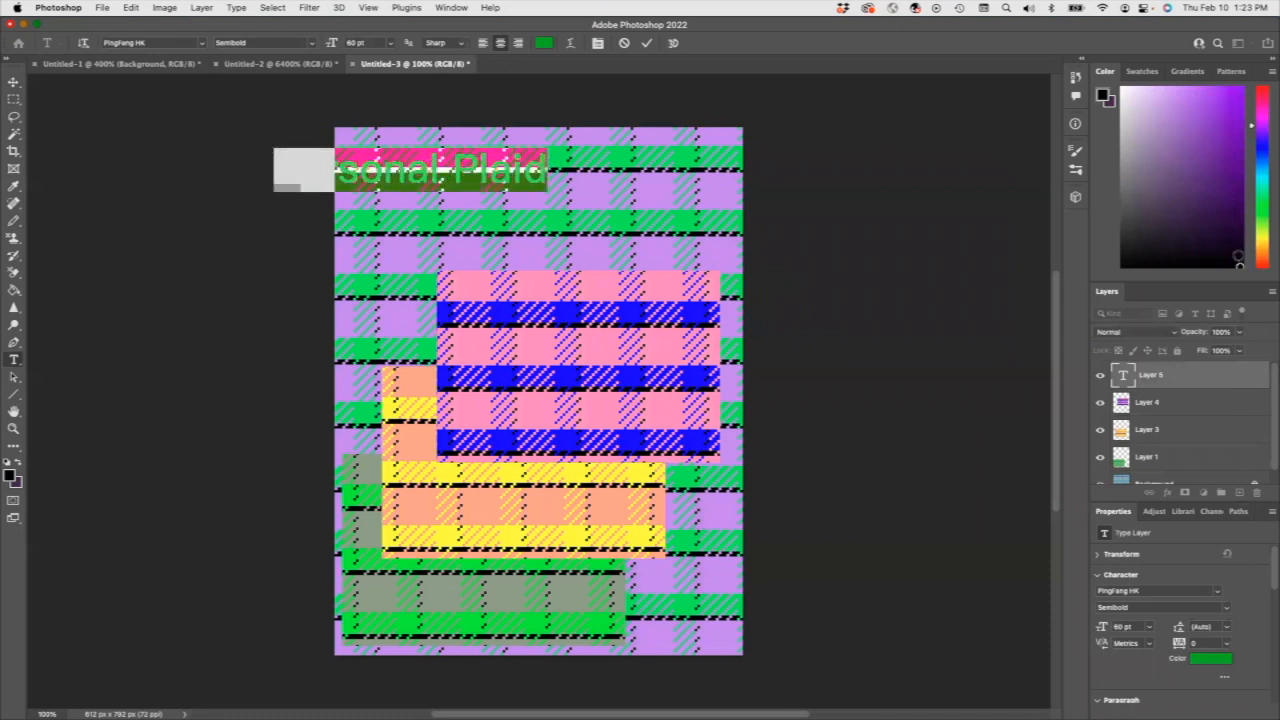
click(1234, 262)
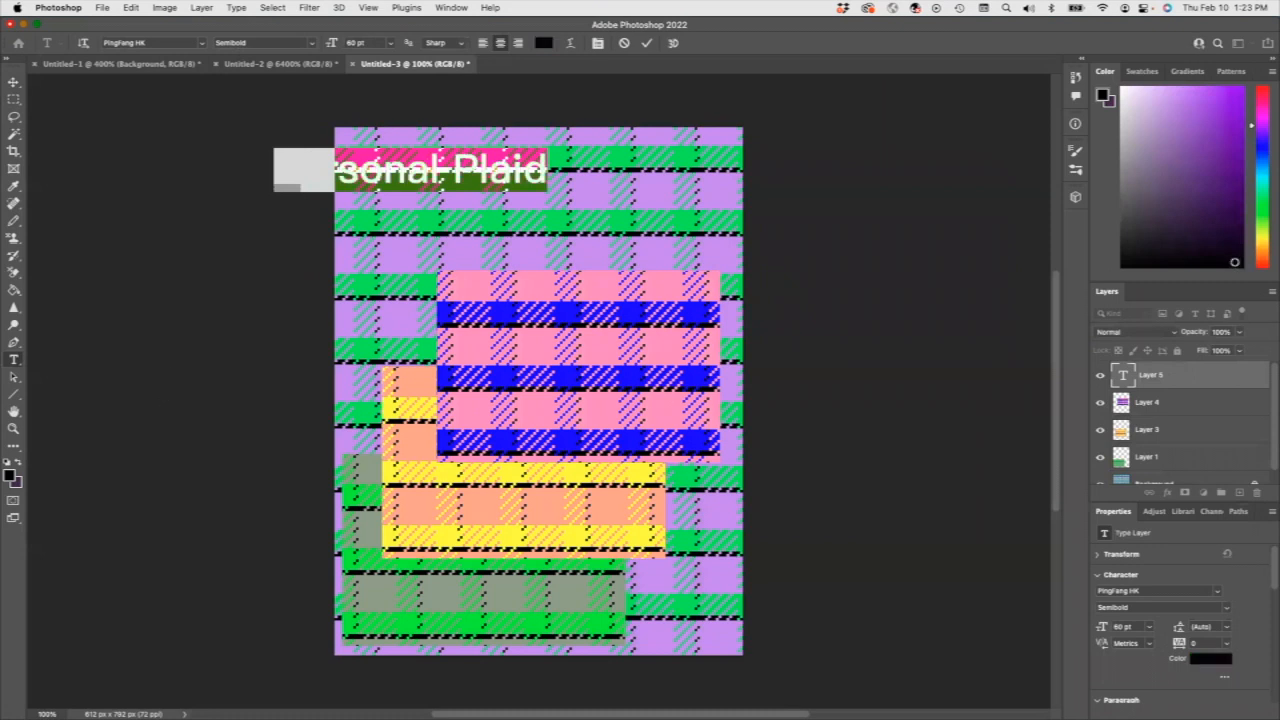
Move the "Personal Plaid" title so it sits centered across the upper part of the page, and deselect it.
click(14, 82)
drag(446, 177, 566, 196)
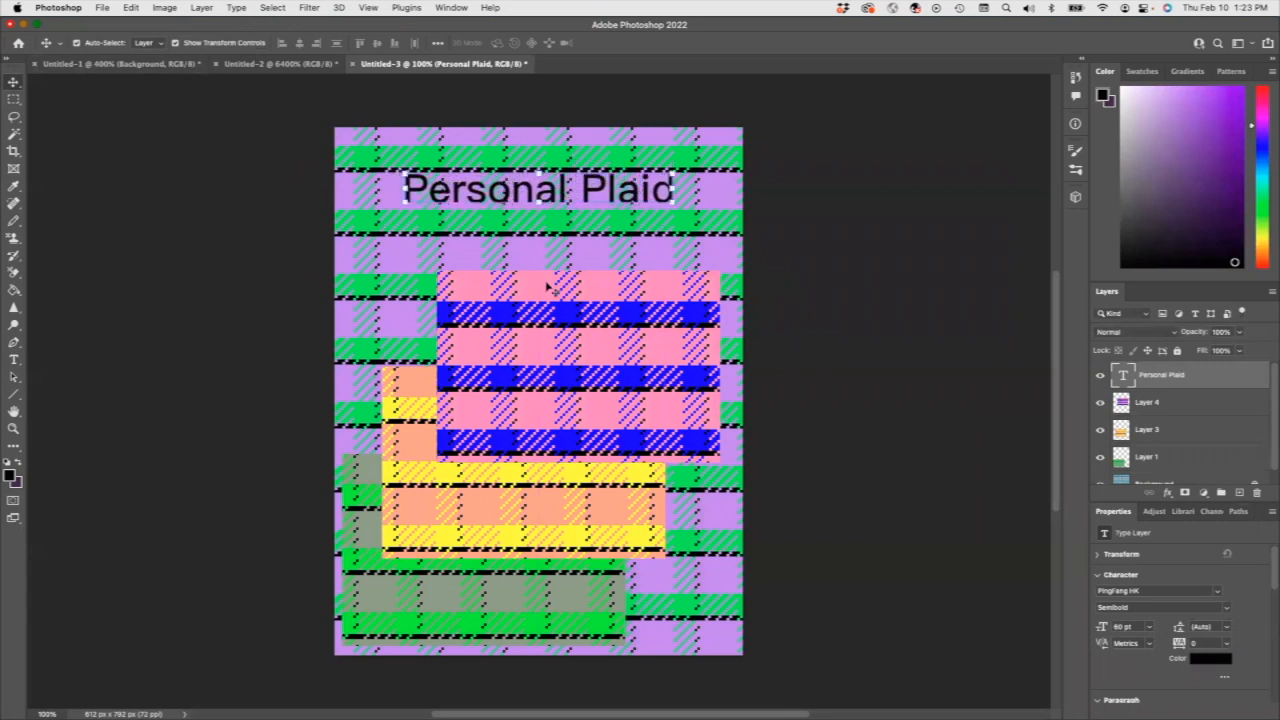
click(796, 257)
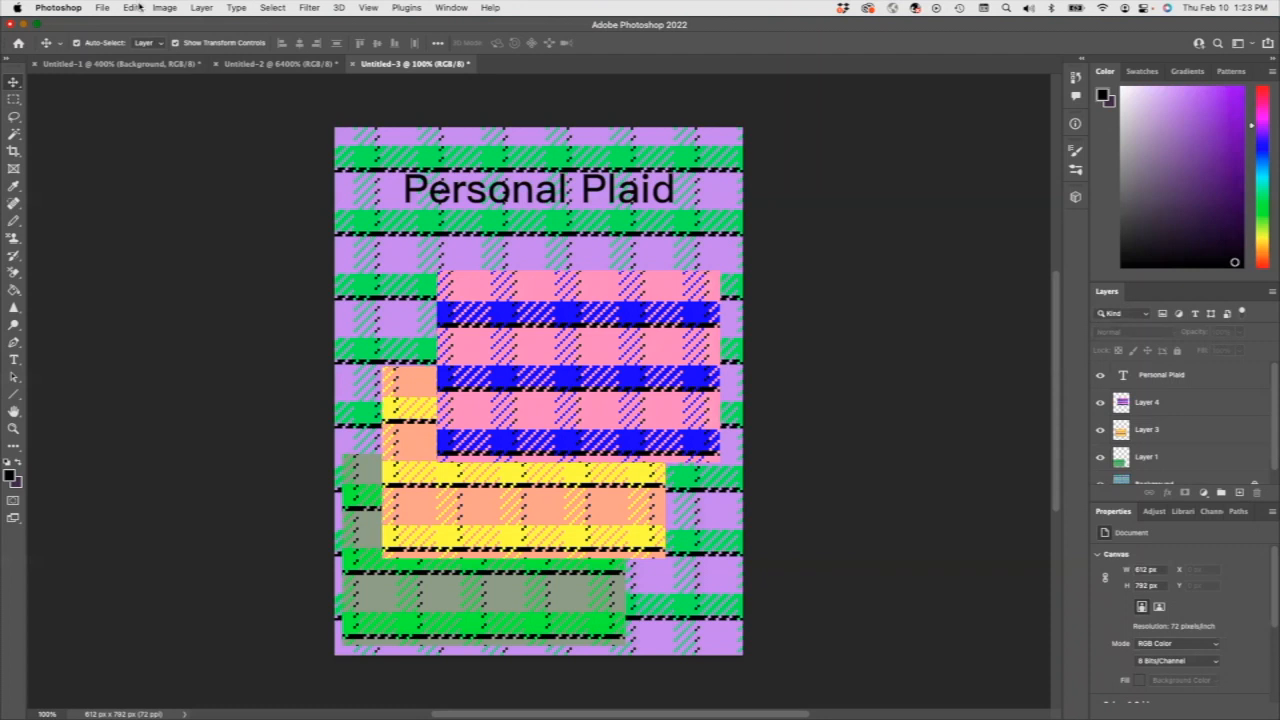
Save the document in Photoshop format as "Exercise 24 Personal Plaid.psd" in the Photoshop Exercises folder.
click(103, 8)
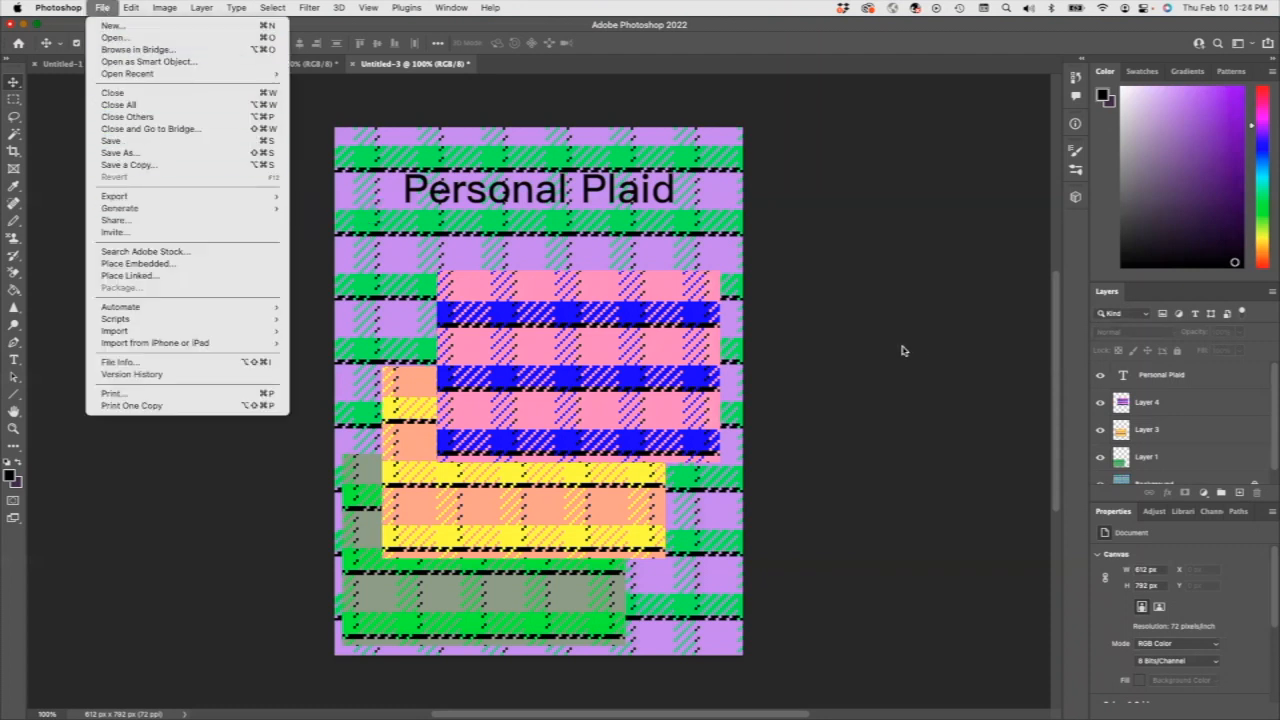
click(805, 328)
click(103, 8)
click(124, 154)
click(921, 425)
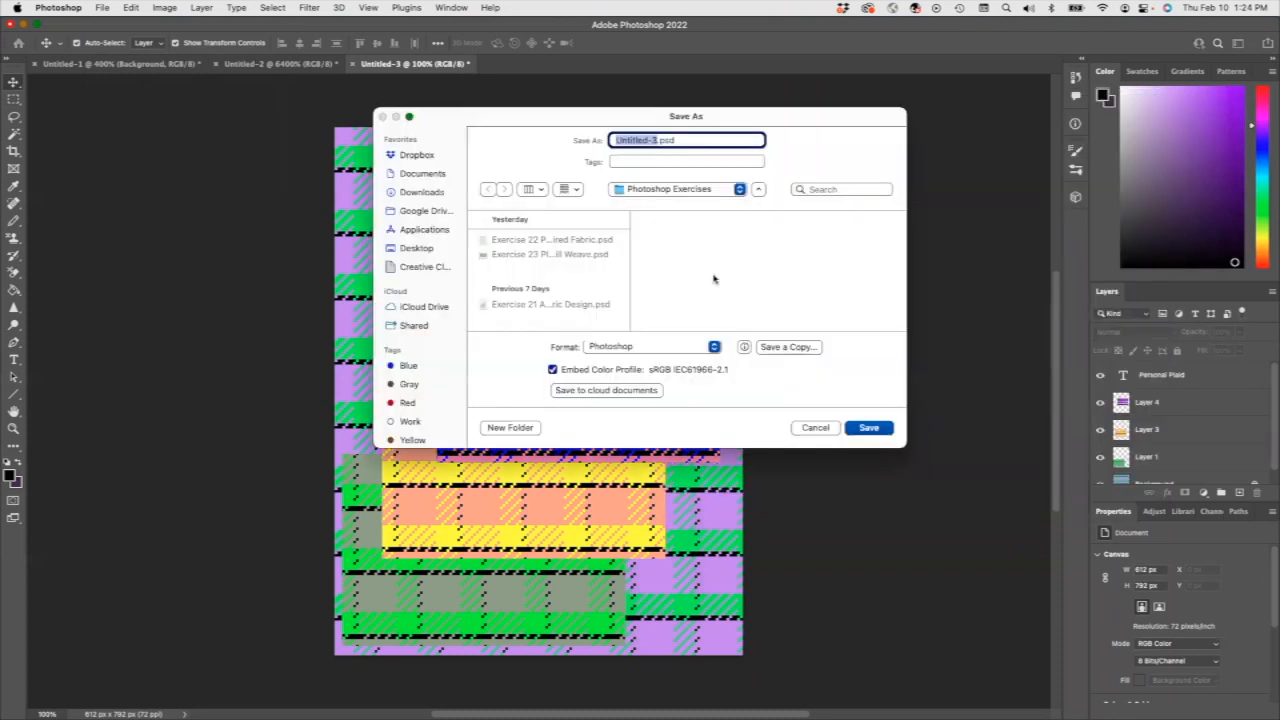
click(530, 254)
drag(659, 140, 745, 137)
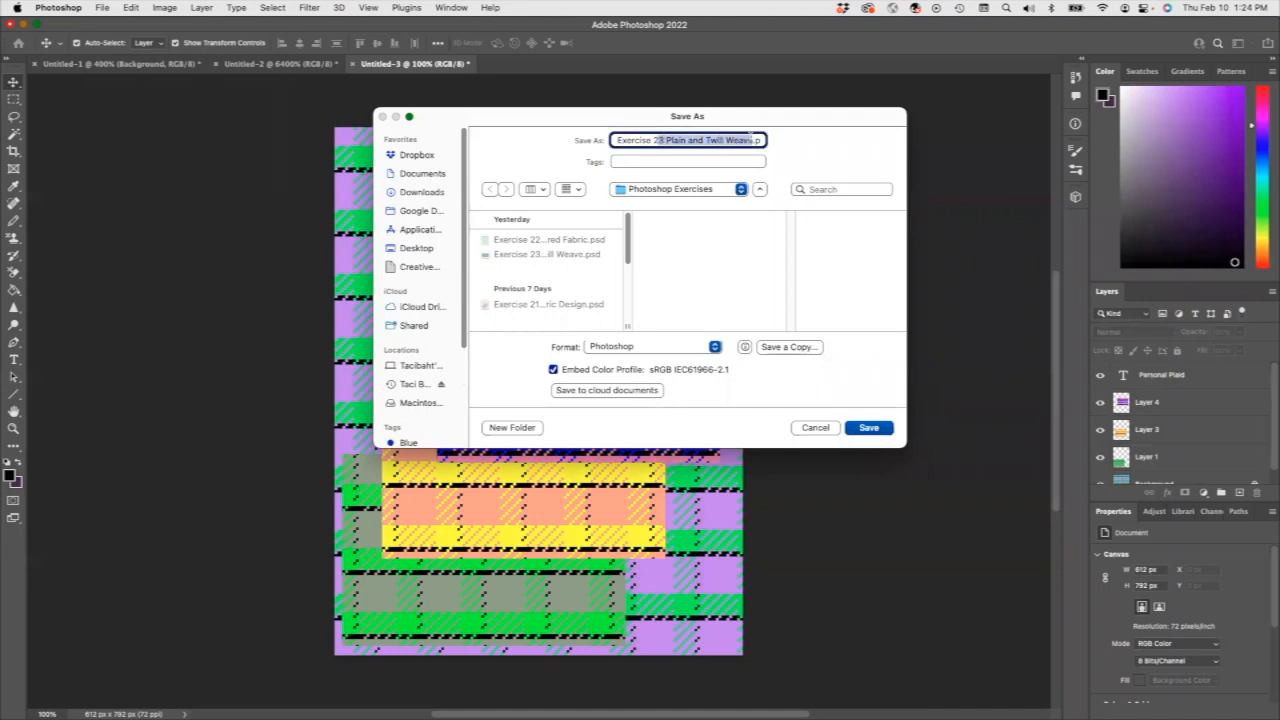
text(4 Personal Plaid)
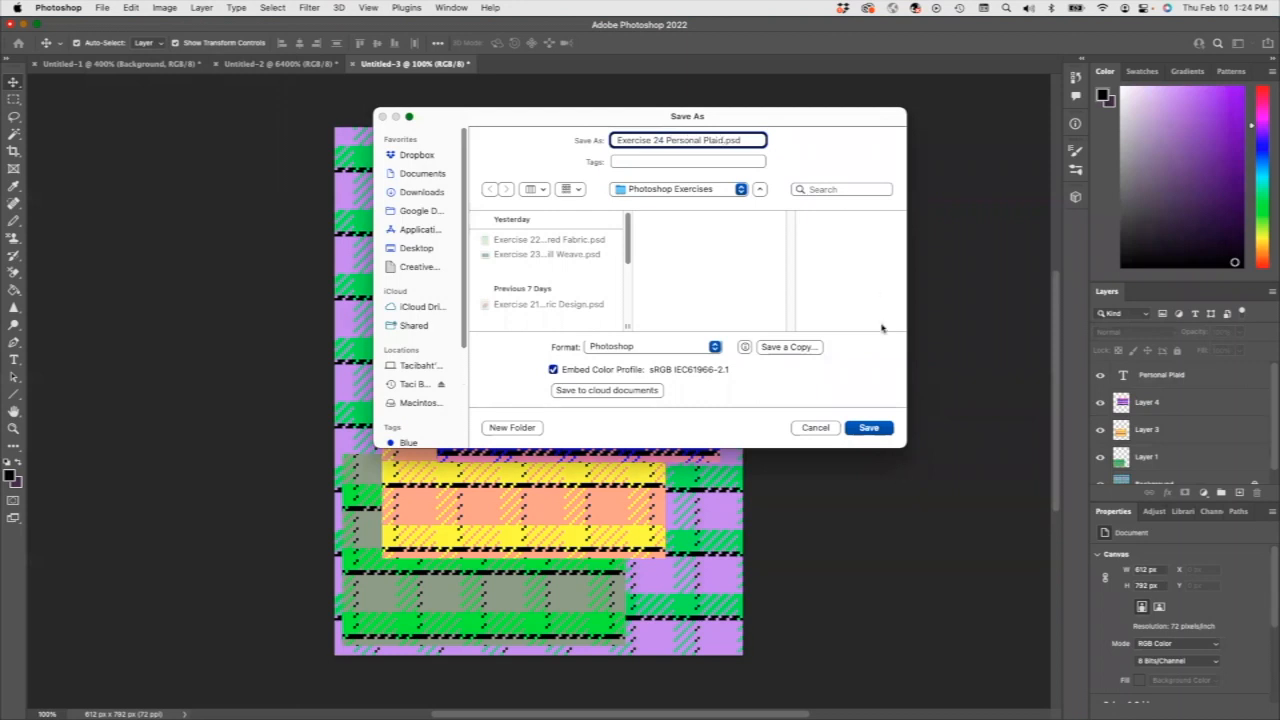
click(868, 428)
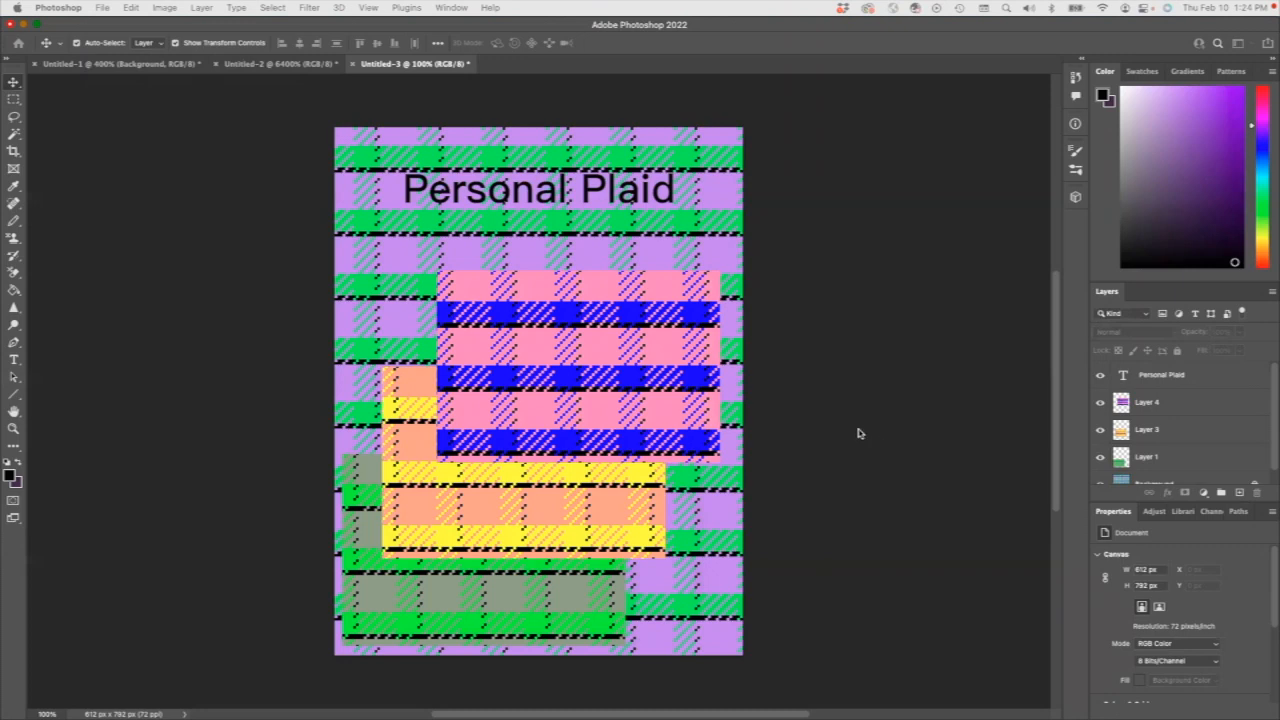